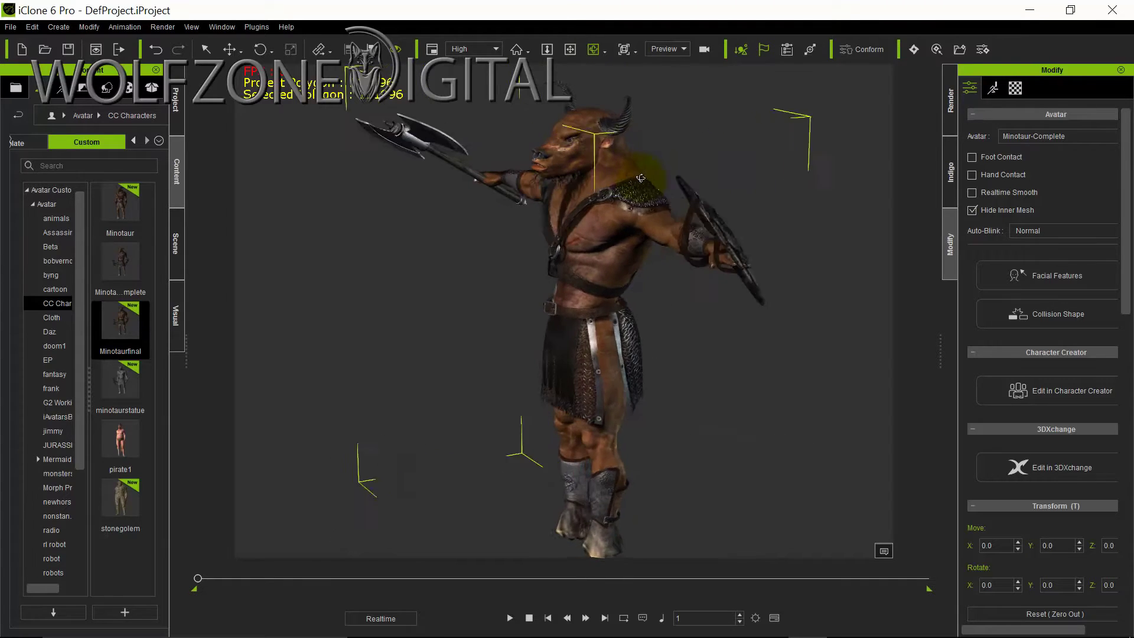
Step: Examine the finished minotaur avatar from several angles, including its armour, kilt, axe and shield
right_drag(477, 322, 539, 299)
right_drag(693, 359, 722, 350)
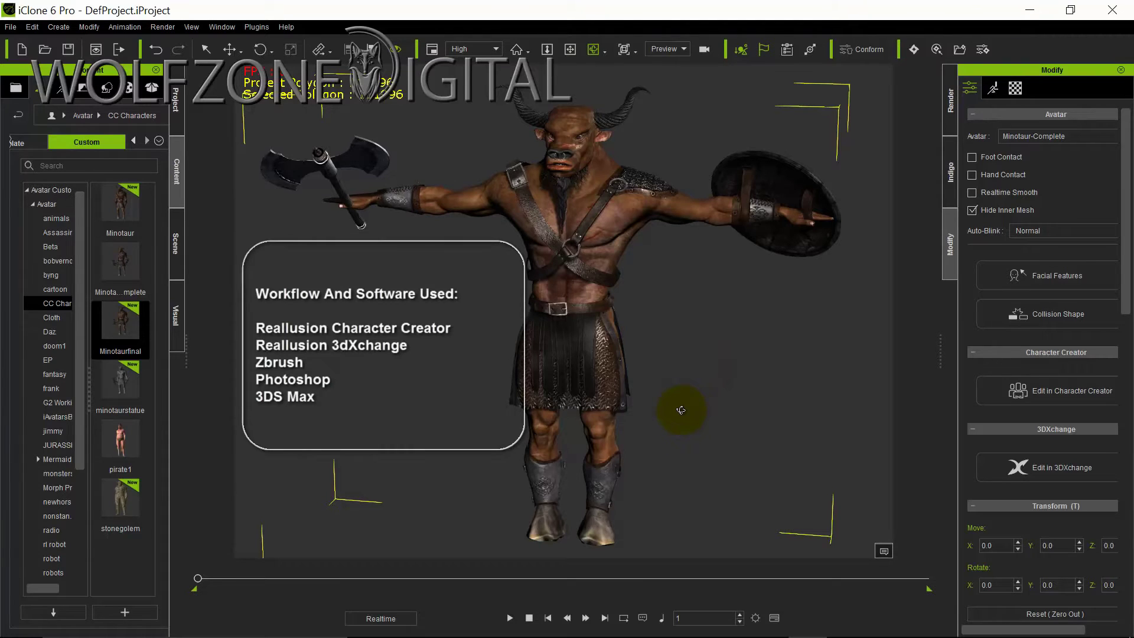
right_drag(681, 410, 628, 222)
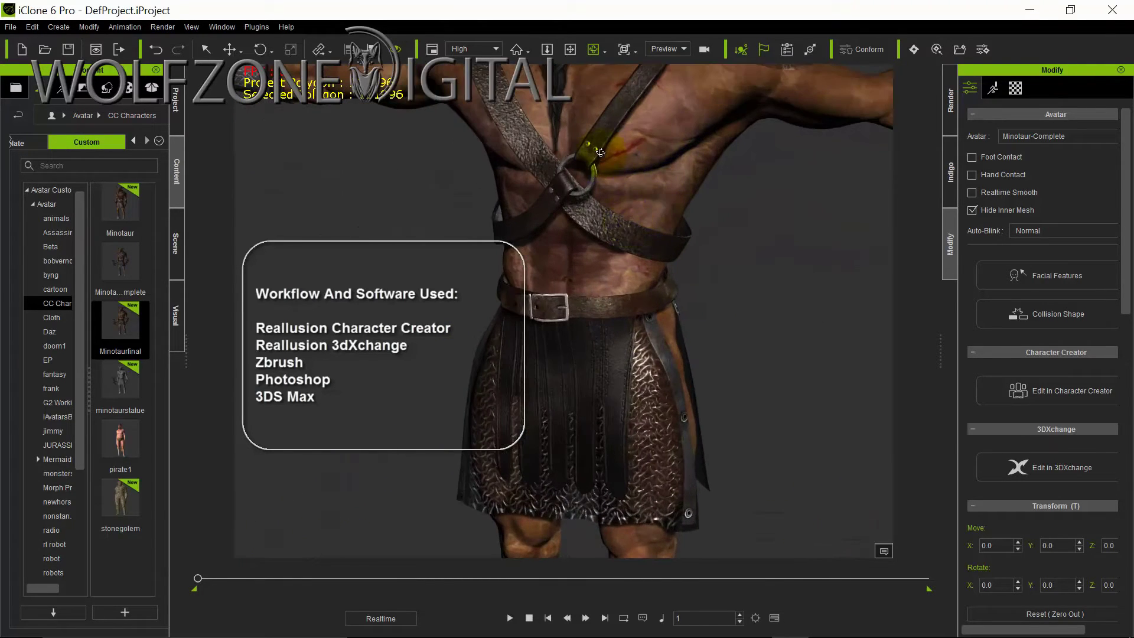
right_drag(600, 153, 616, 169)
scroll(689, 202, down, 5)
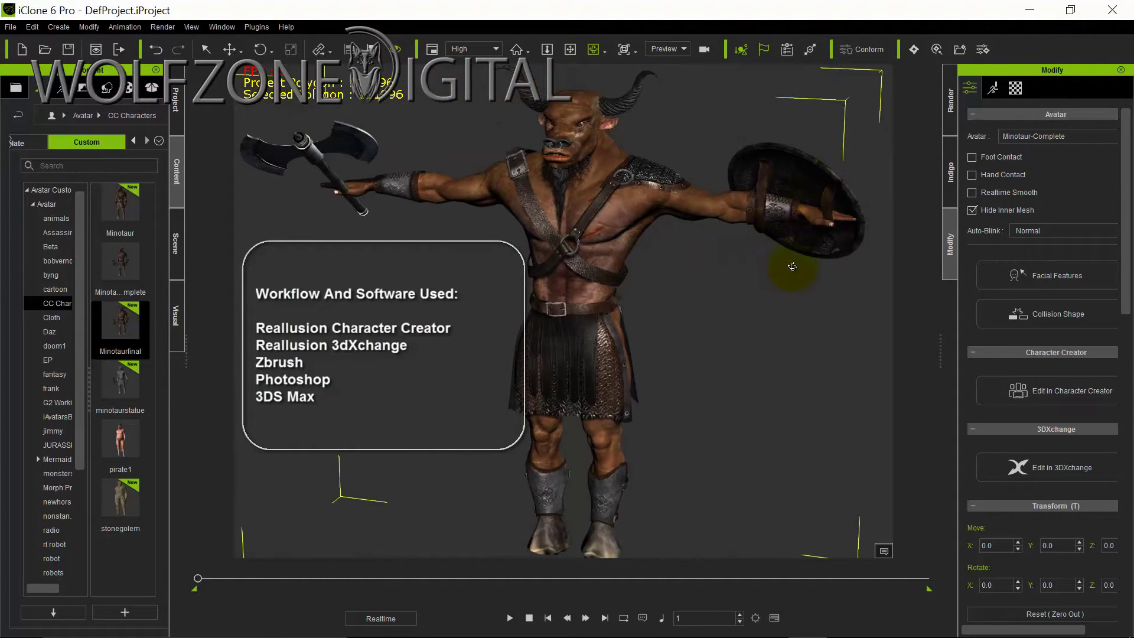
right_drag(792, 266, 719, 267)
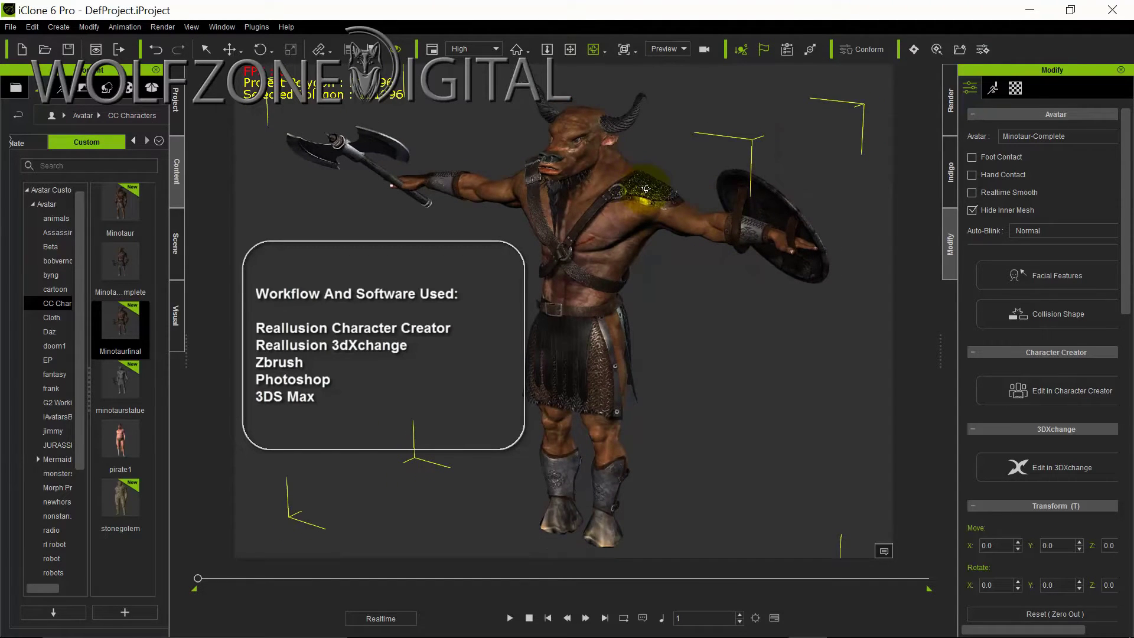
right_drag(635, 292, 672, 292)
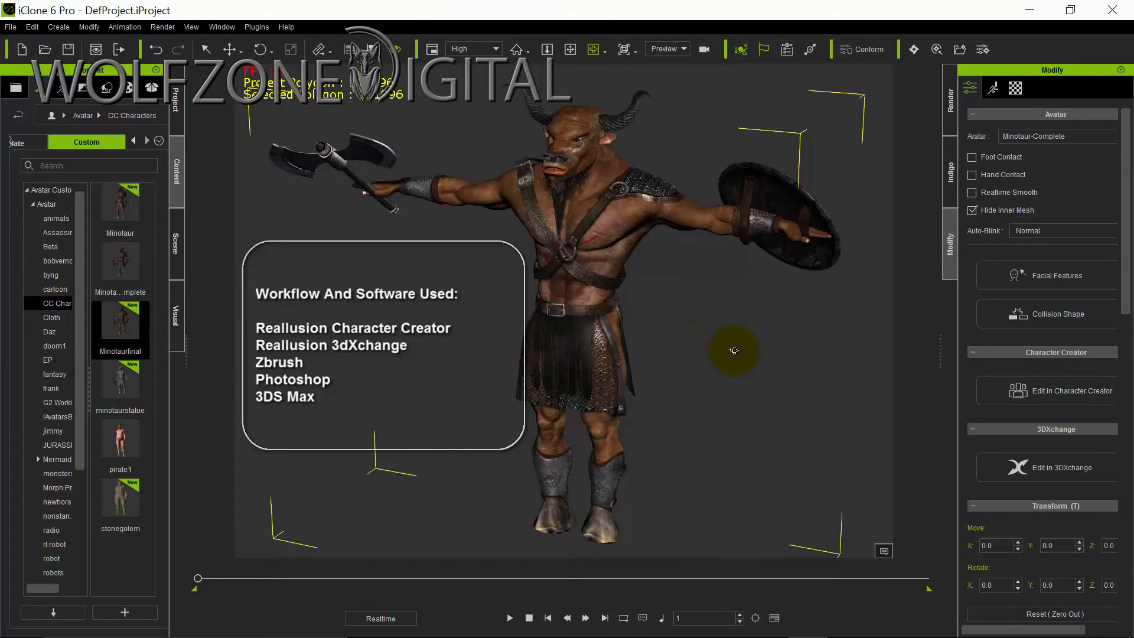
right_drag(733, 350, 760, 333)
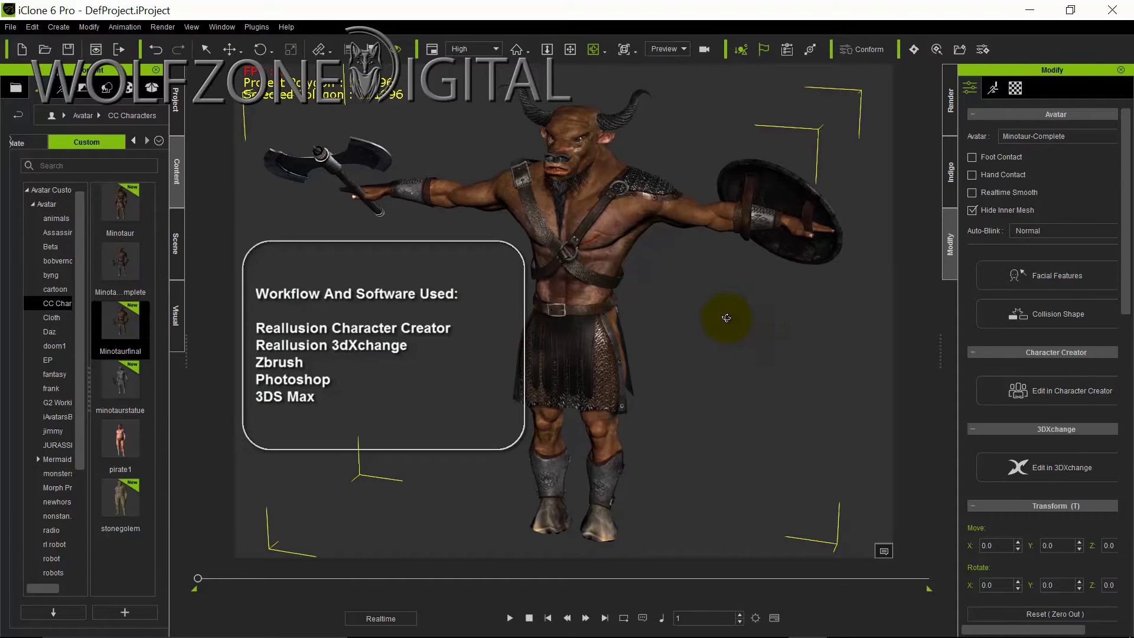
drag(729, 305, 746, 324)
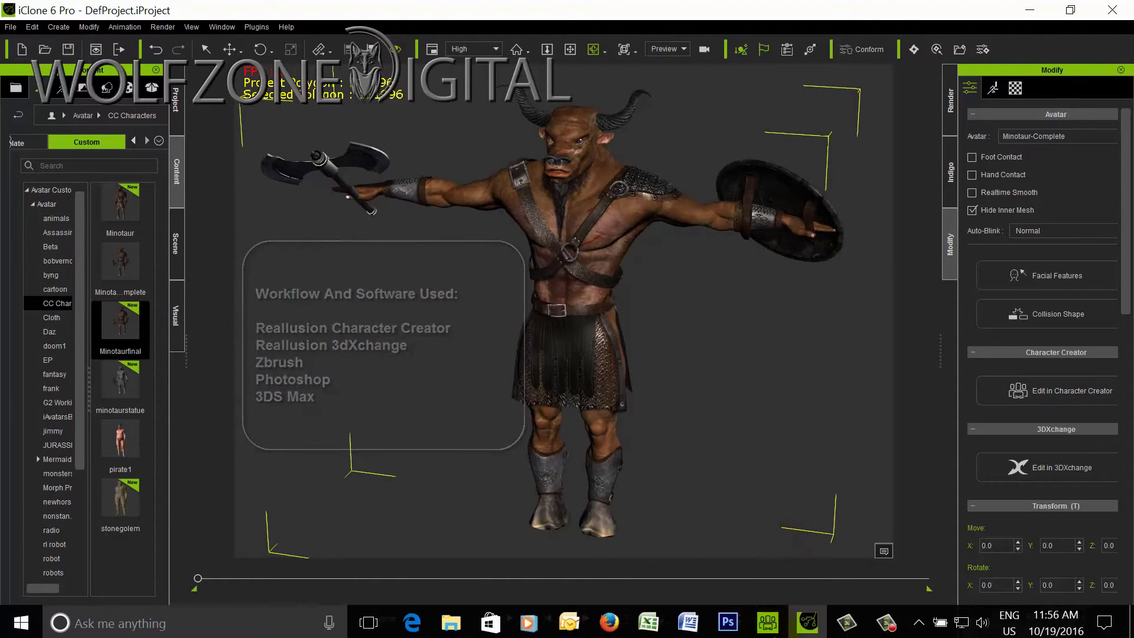
Step: Switch to iClone Character Creator and load the Base Male template as the project
click(767, 620)
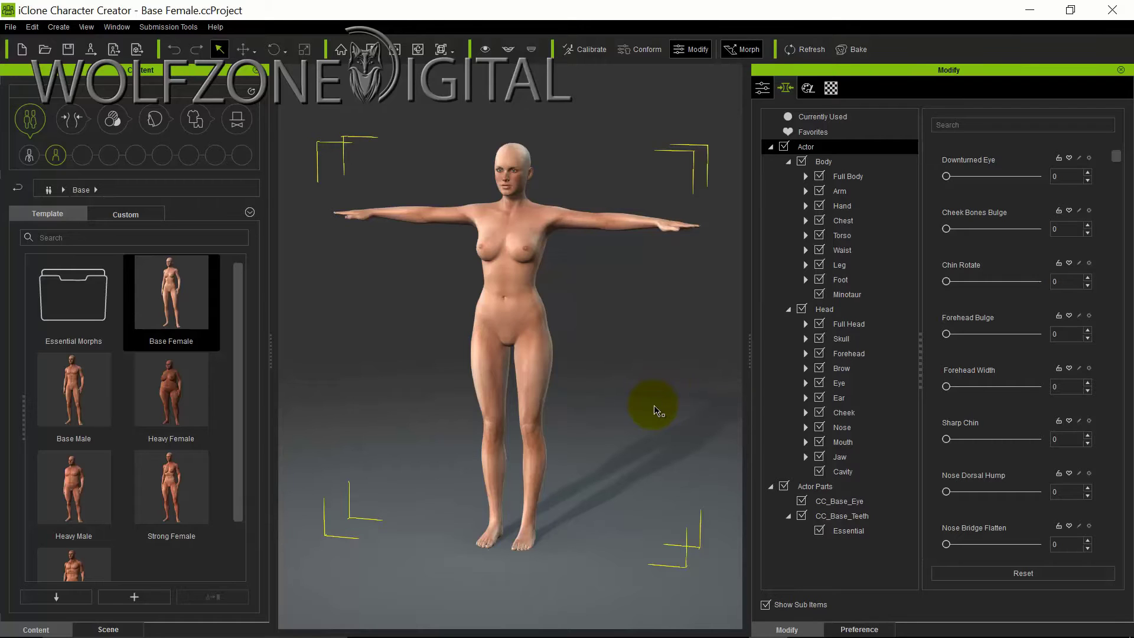
double_click(75, 395)
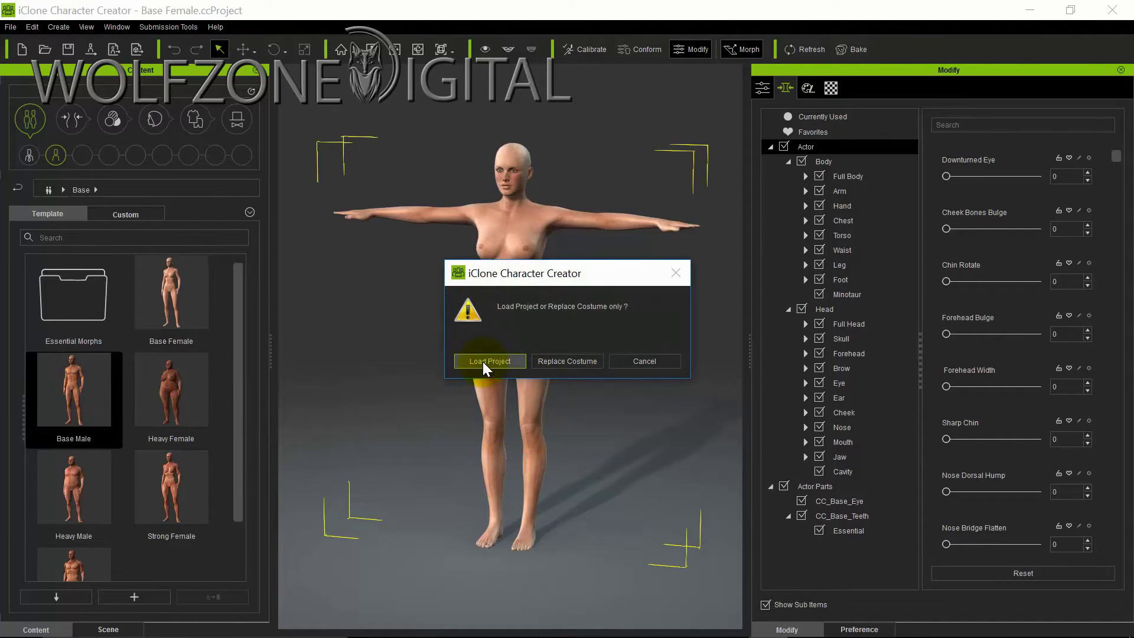
click(488, 361)
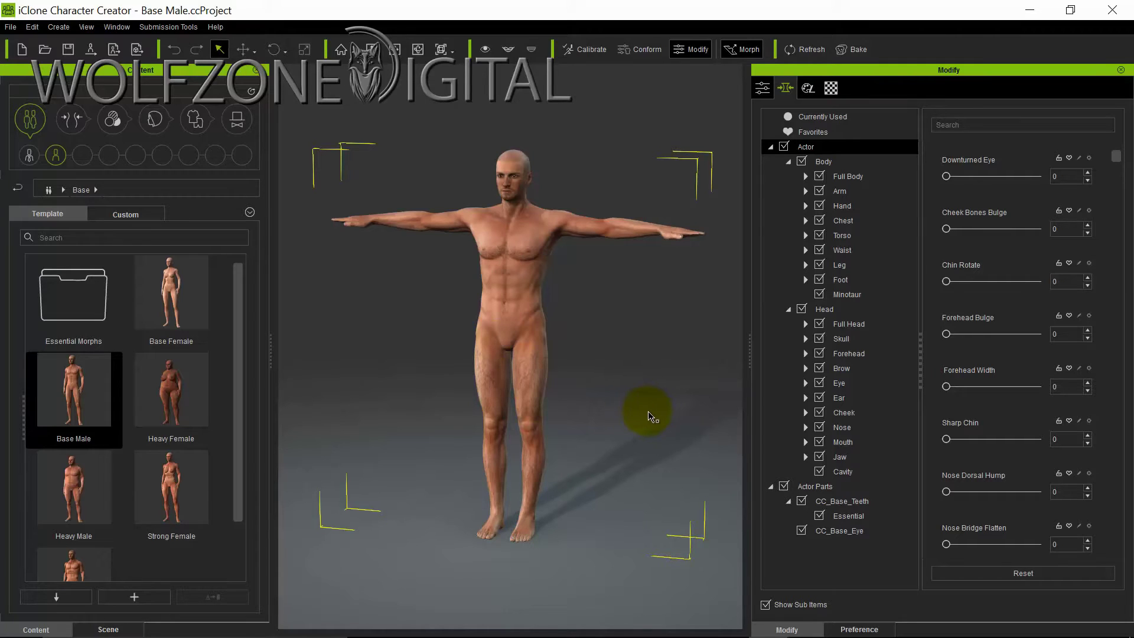
Step: Bring up Photoshop with bull.jpg, study the bull head reference views, and move the window away again
drag(1133, 0, 566, 144)
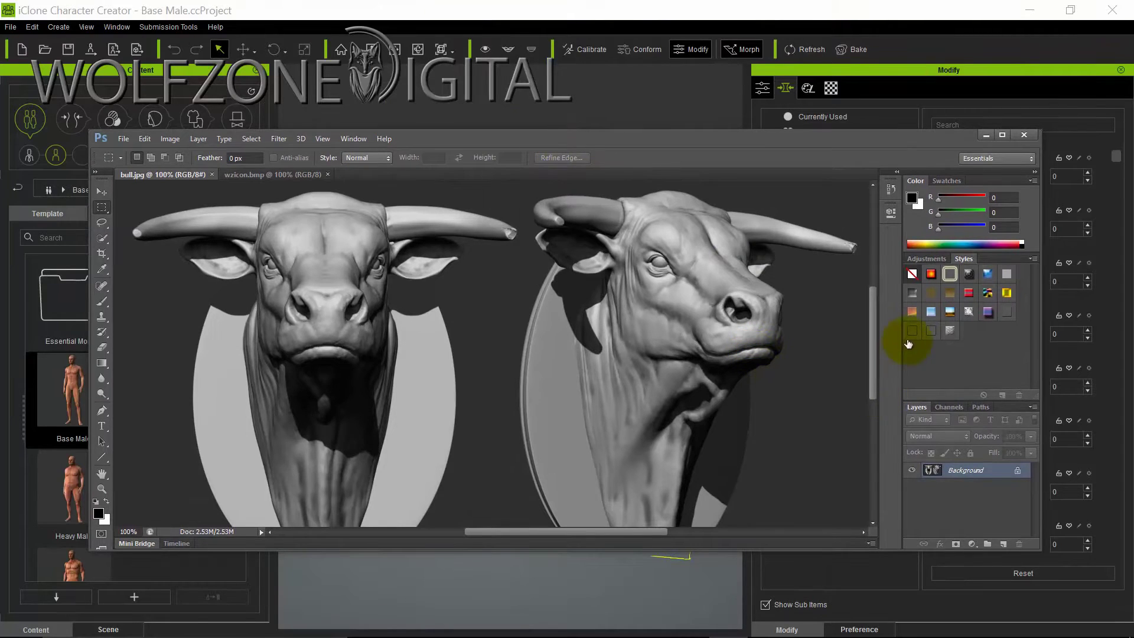
mouse_move(873, 319)
mouse_down()
mouse_move(882, 361)
mouse_move(876, 319)
mouse_up()
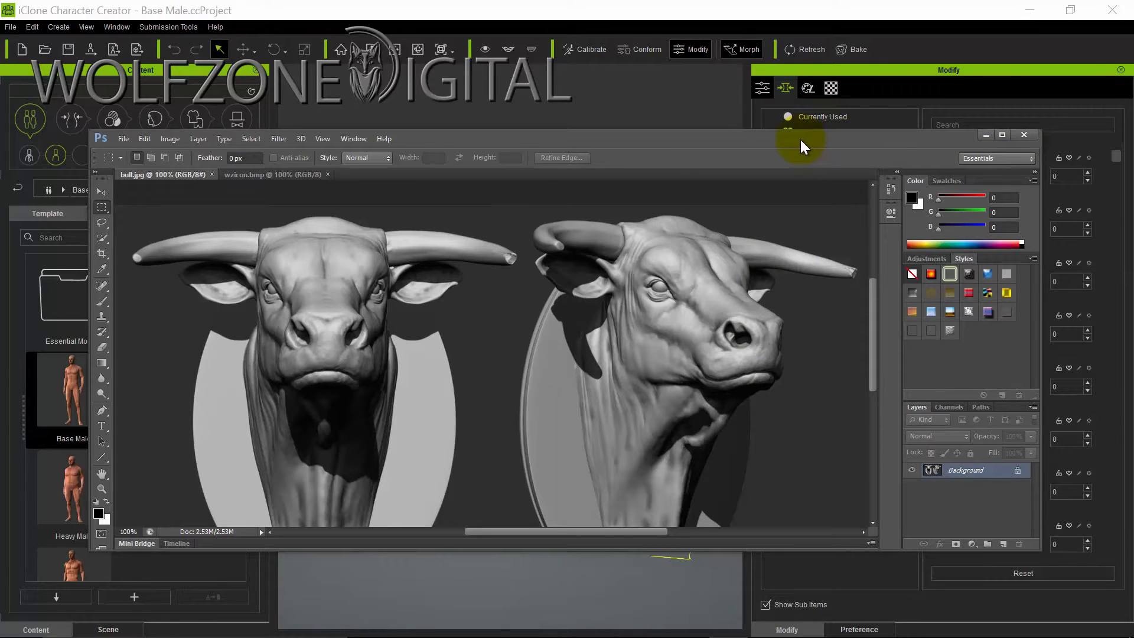
mouse_move(800, 140)
mouse_down()
mouse_move(825, 143)
mouse_move(812, 148)
mouse_up()
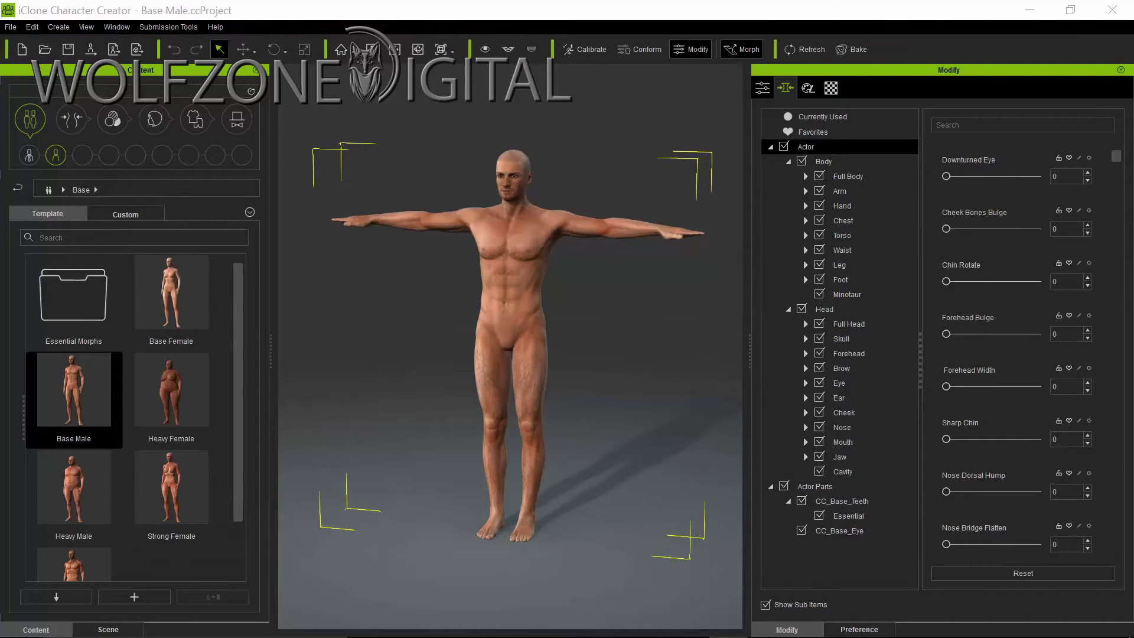
click(770, 236)
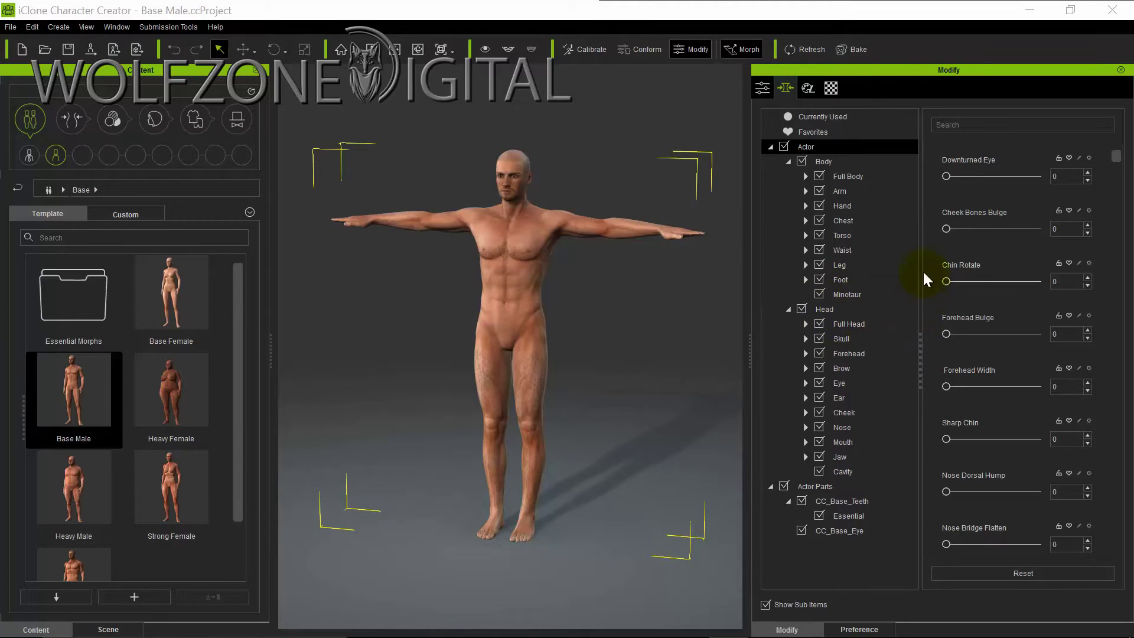
Step: Set the custom Minotaur body morph to 100 and frame the whole character from the front
click(848, 295)
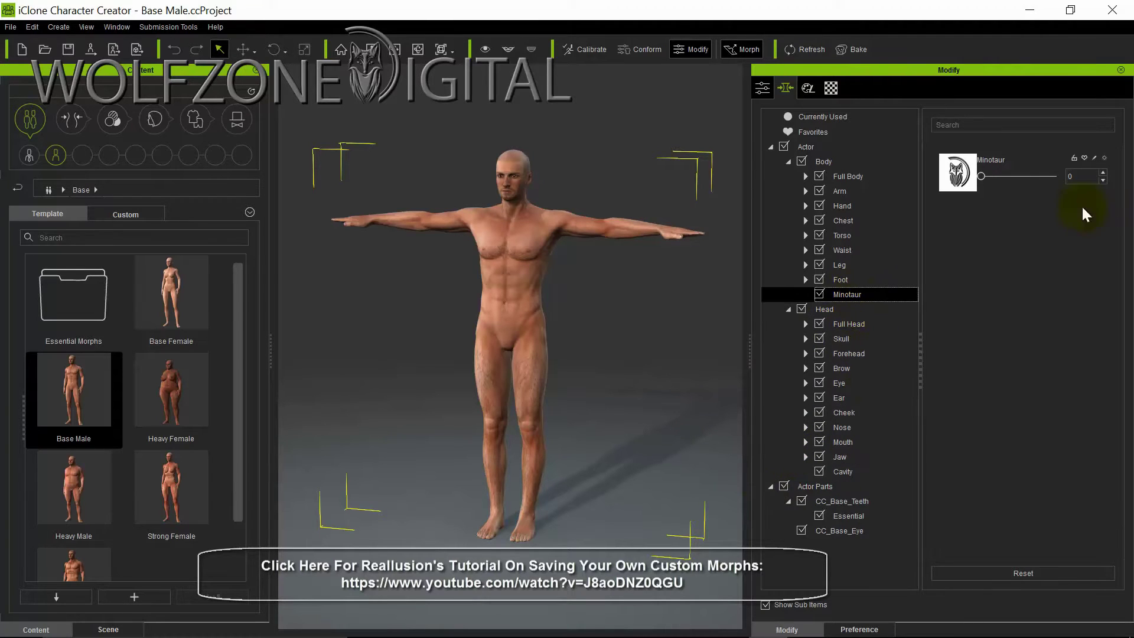
drag(981, 176, 1085, 185)
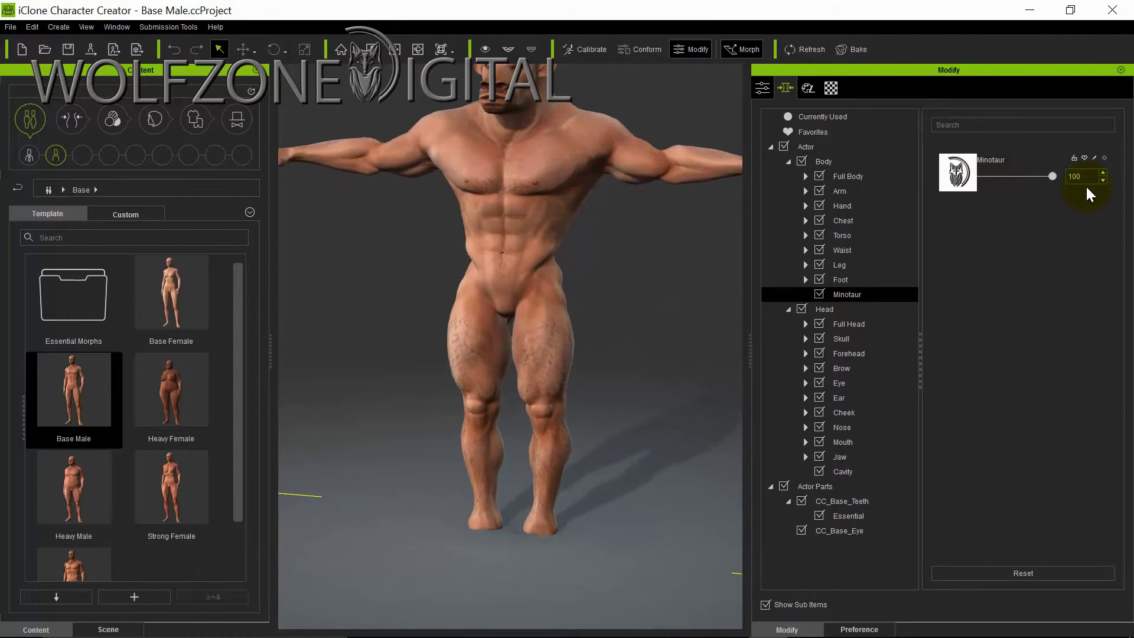
click(394, 49)
drag(594, 189, 602, 265)
scroll(598, 258, down, 5)
scroll(598, 262, up, 2)
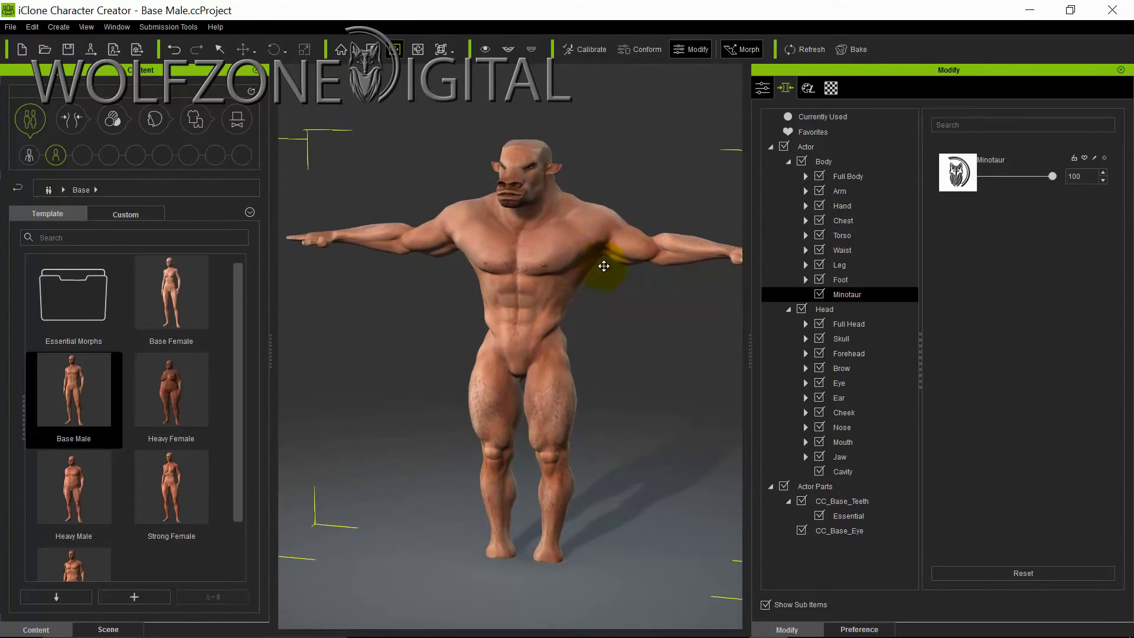
drag(1054, 177, 1133, 216)
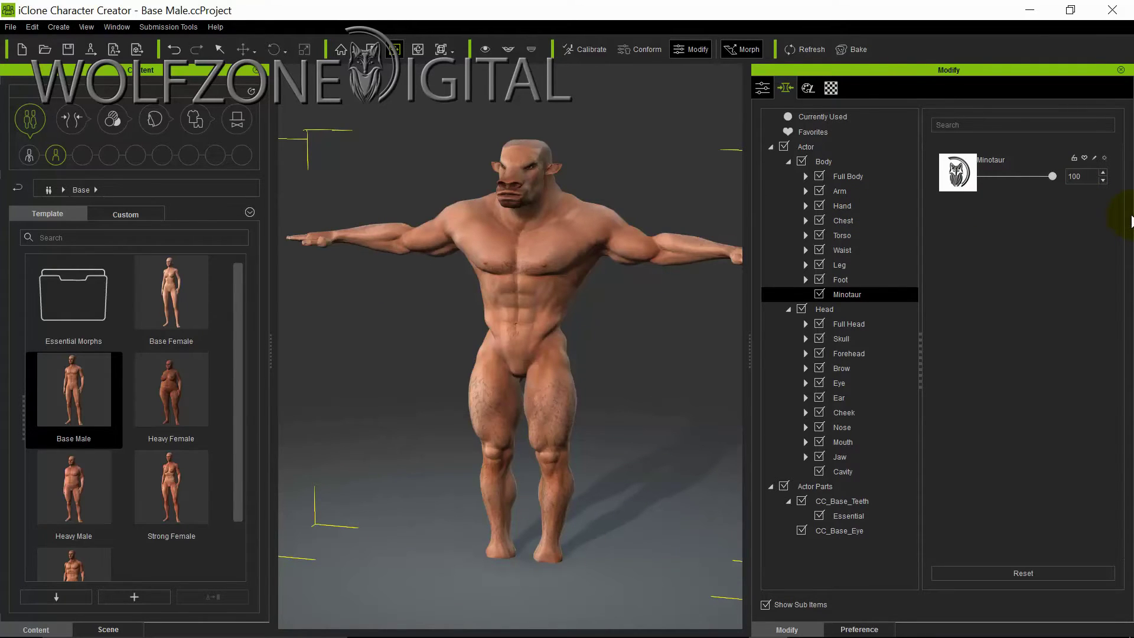
mouse_move(1128, 221)
mouse_down()
mouse_move(1053, 212)
mouse_move(1133, 213)
mouse_up()
click(417, 49)
drag(635, 152, 716, 198)
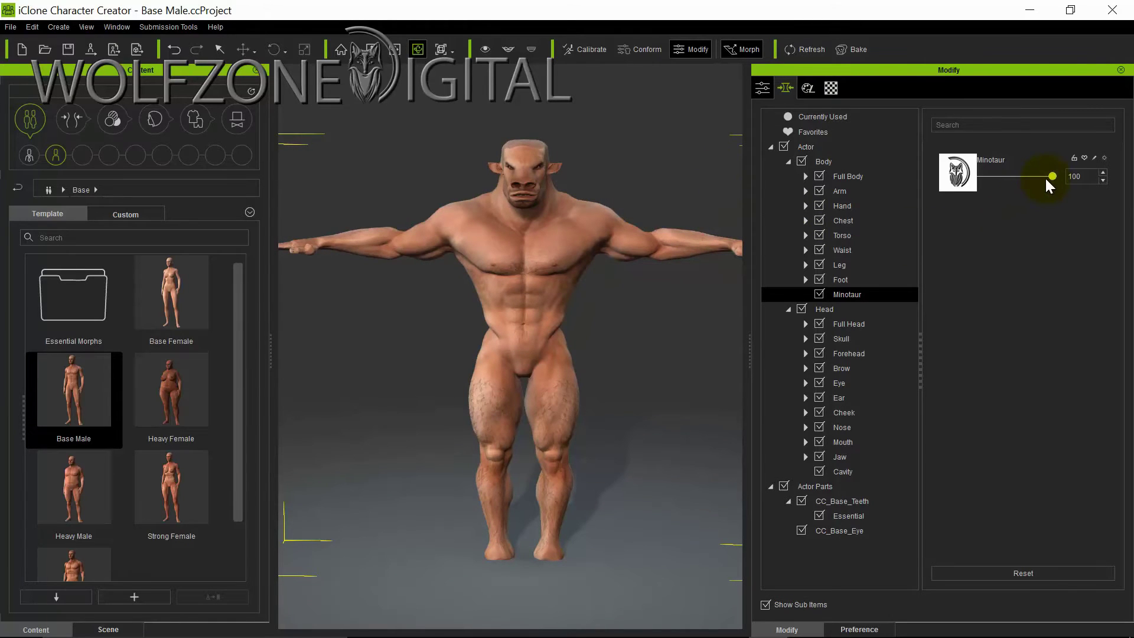
Step: Compare the body shapes by lowering the Minotaur morph to 0 and restoring it to 100
drag(1053, 175, 936, 183)
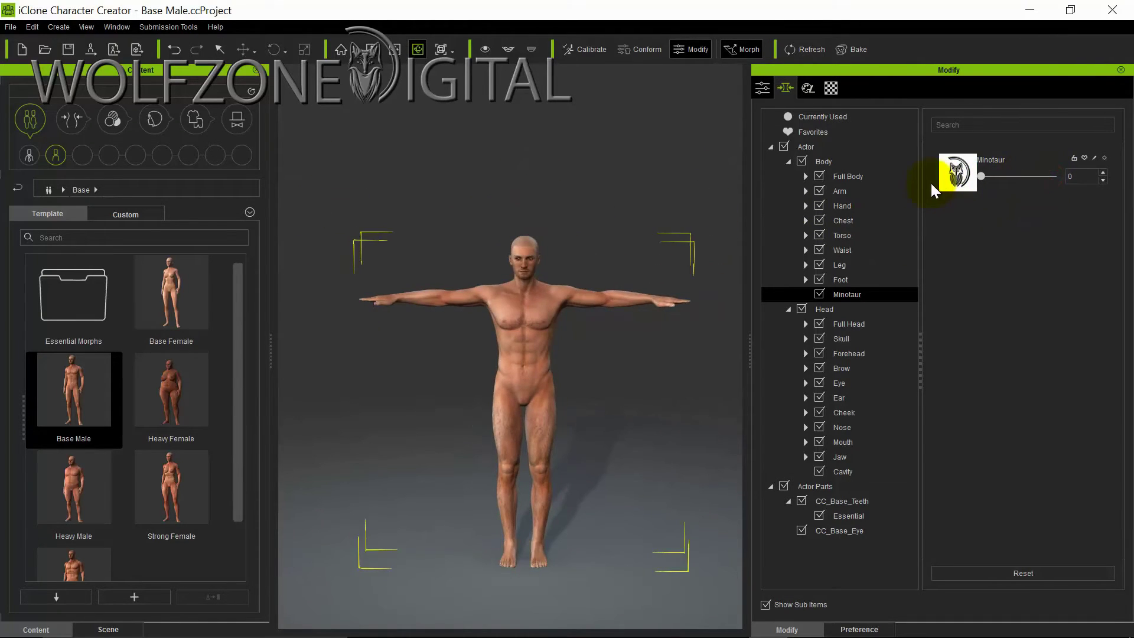
drag(1012, 185, 932, 186)
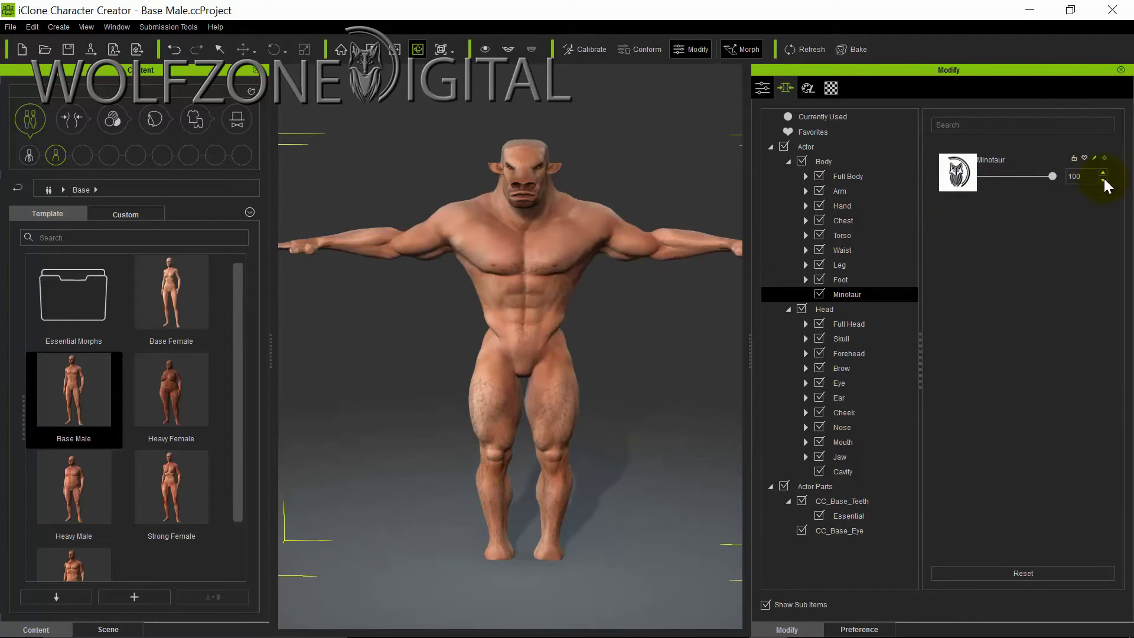
right_drag(694, 201, 640, 207)
drag(640, 206, 628, 207)
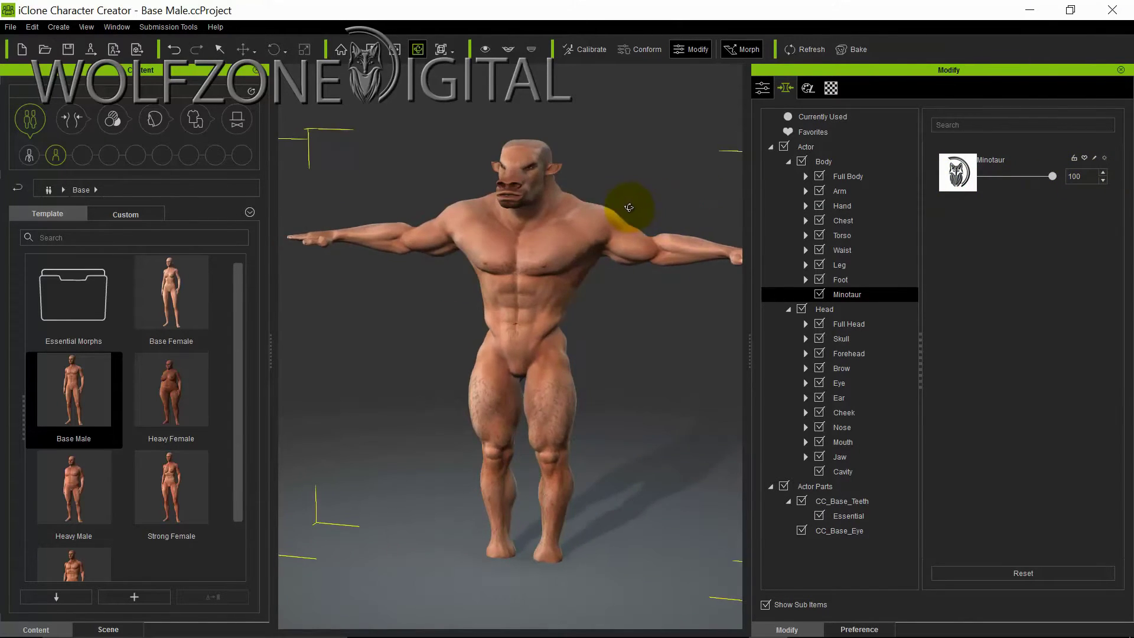
scroll(633, 215, up, 1)
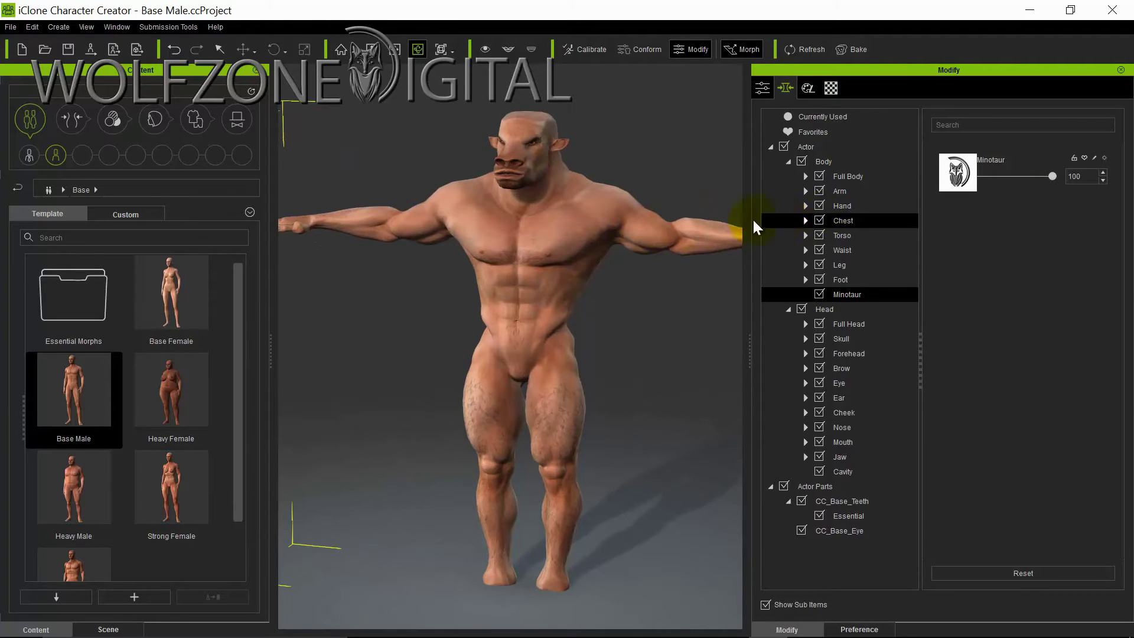
Step: Set the Base Female morph in the Full Body group to 100
click(855, 173)
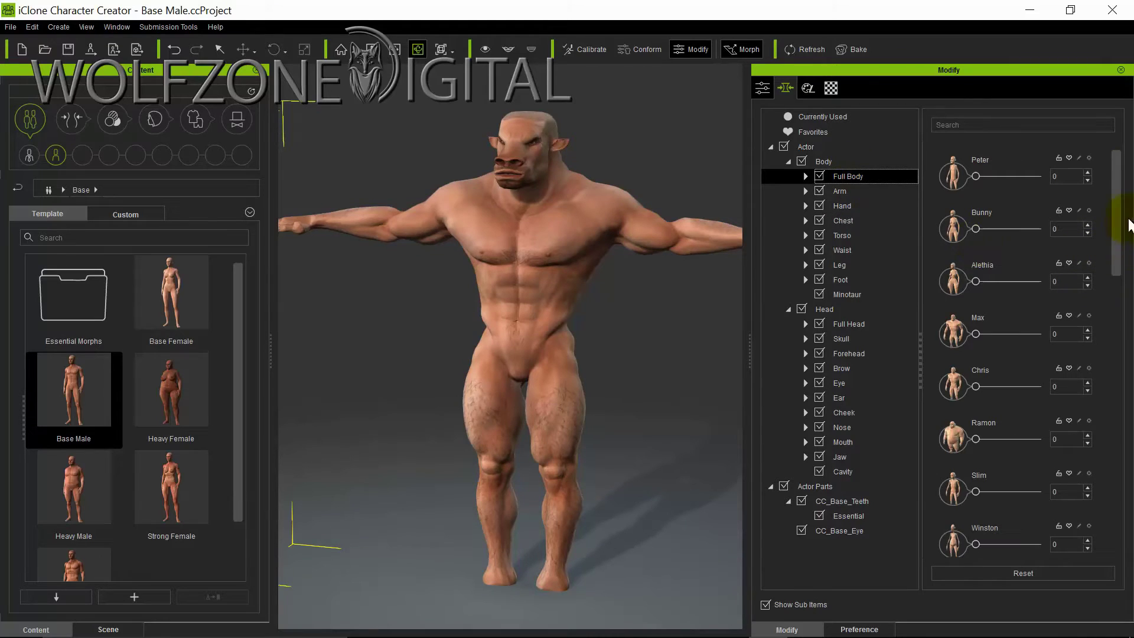
drag(1115, 205, 1119, 210)
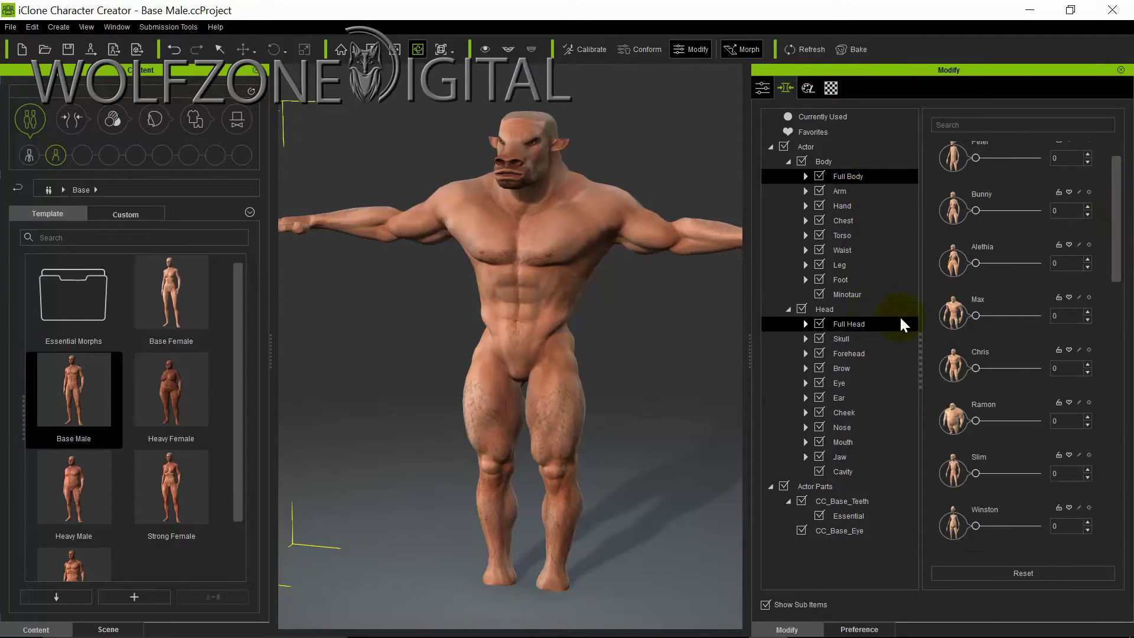
click(862, 324)
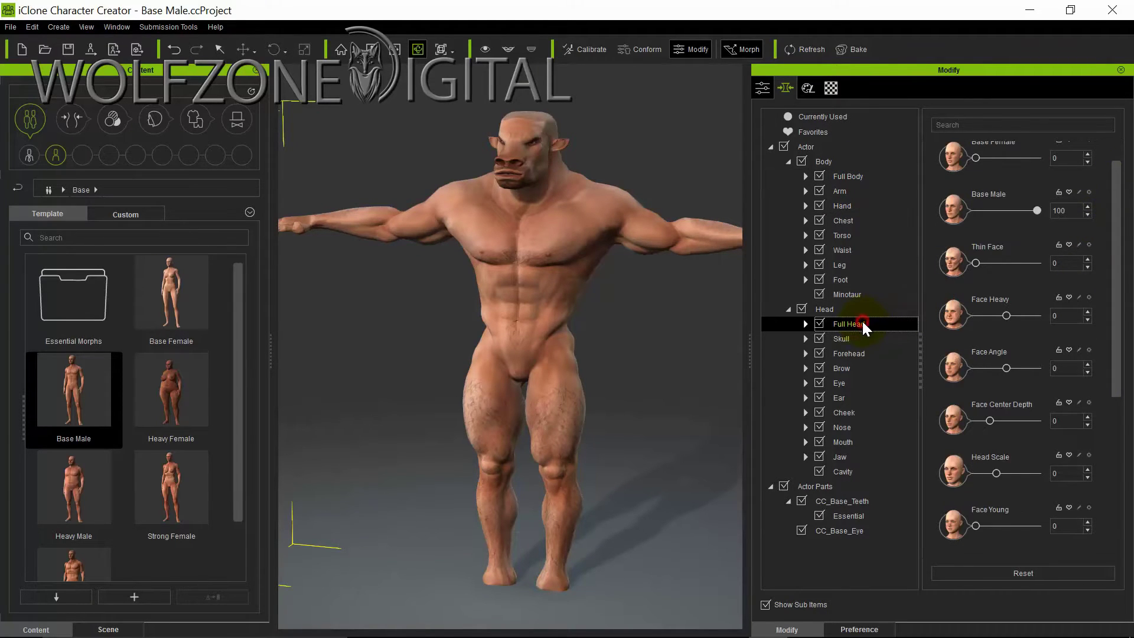
click(859, 175)
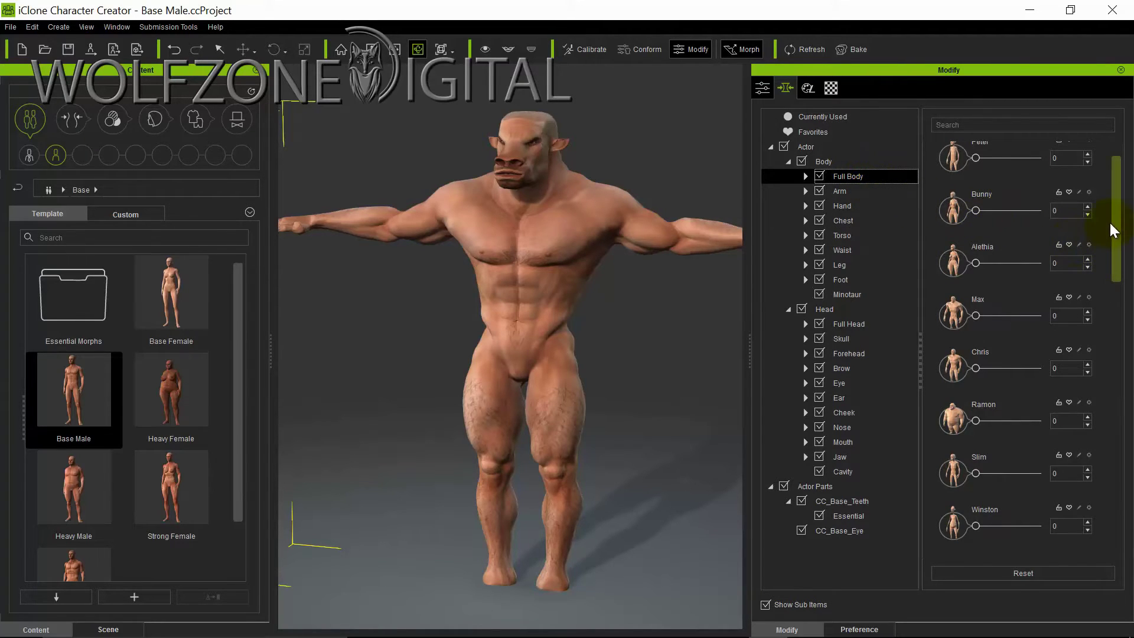
drag(1113, 233, 1124, 379)
drag(975, 372, 1131, 372)
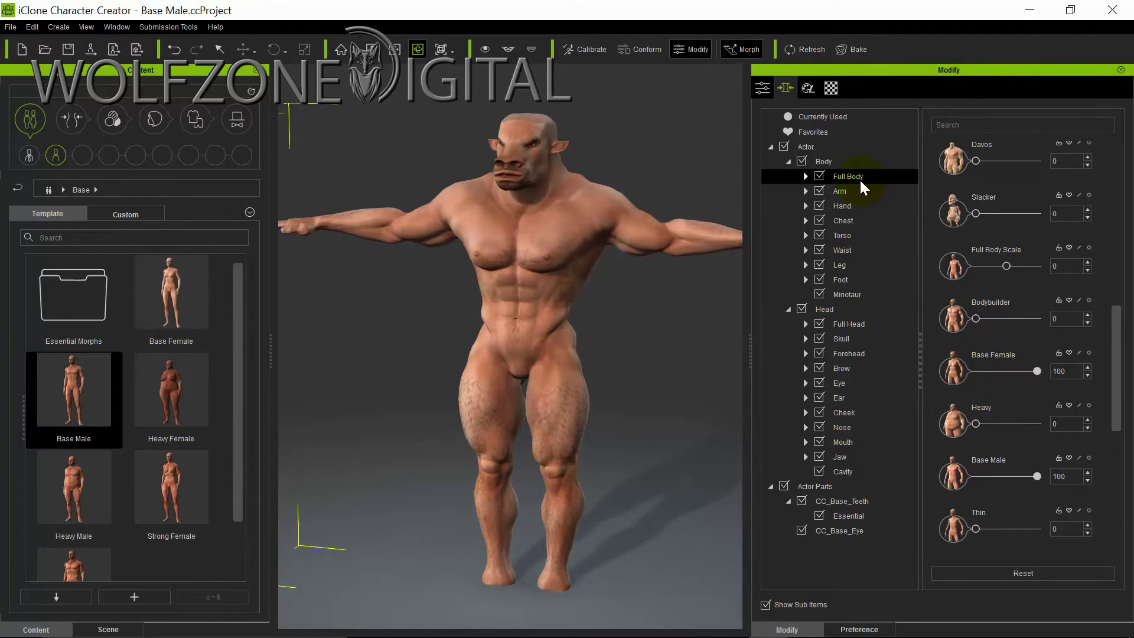
Step: Try the Bodybuilder full-body morph at -20, and settle on a value of -50
drag(1119, 368, 1124, 356)
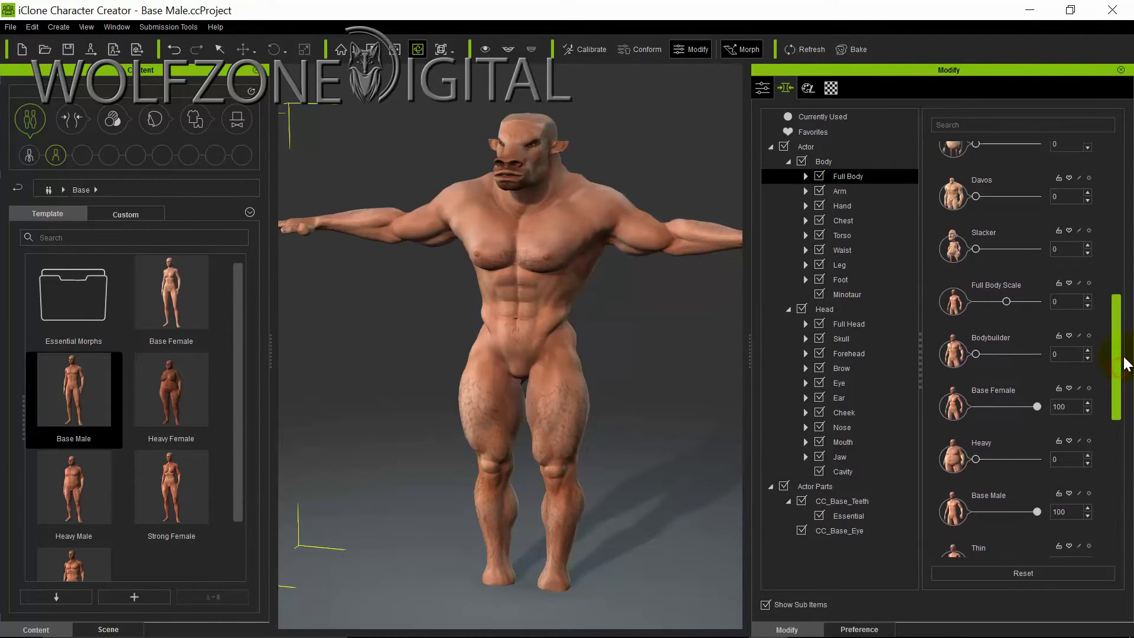
double_click(1058, 356)
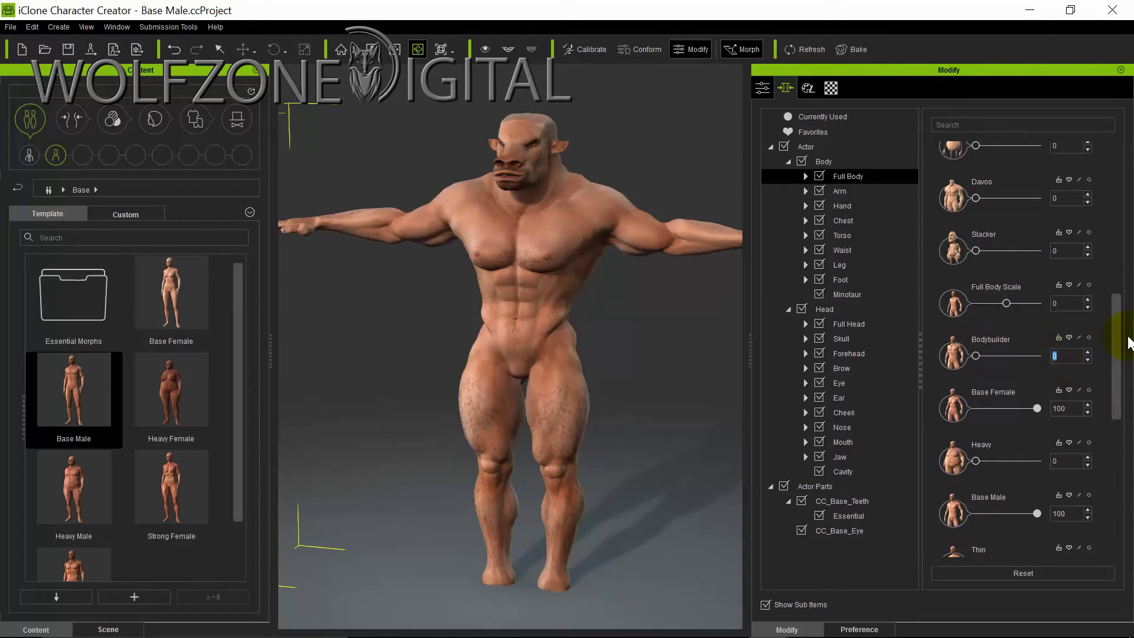
key(Return)
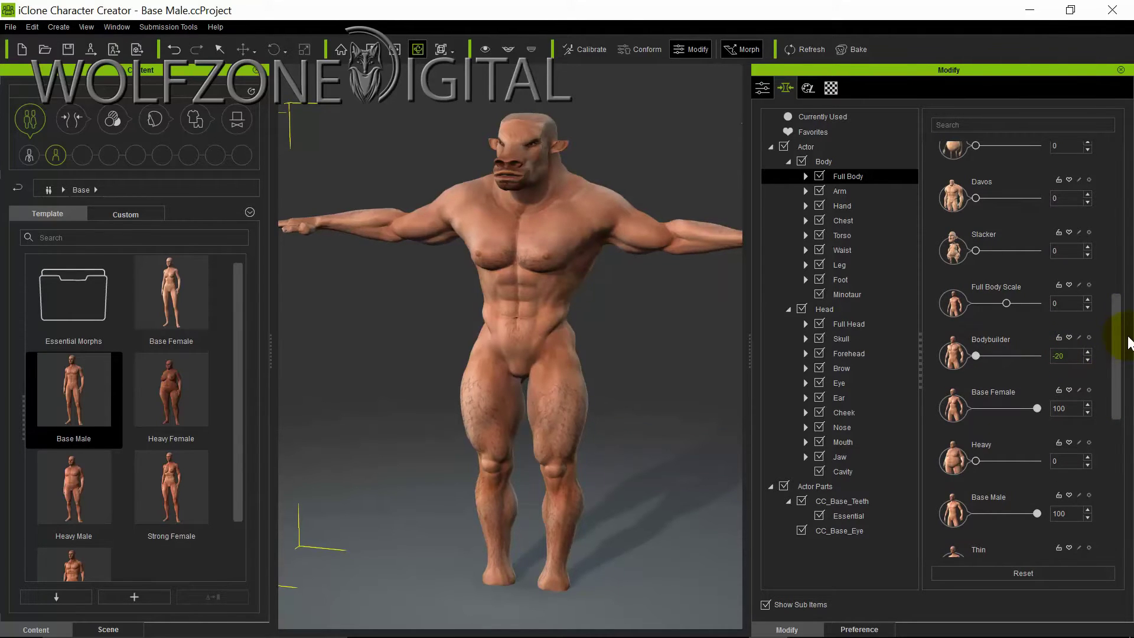
double_click(1070, 356)
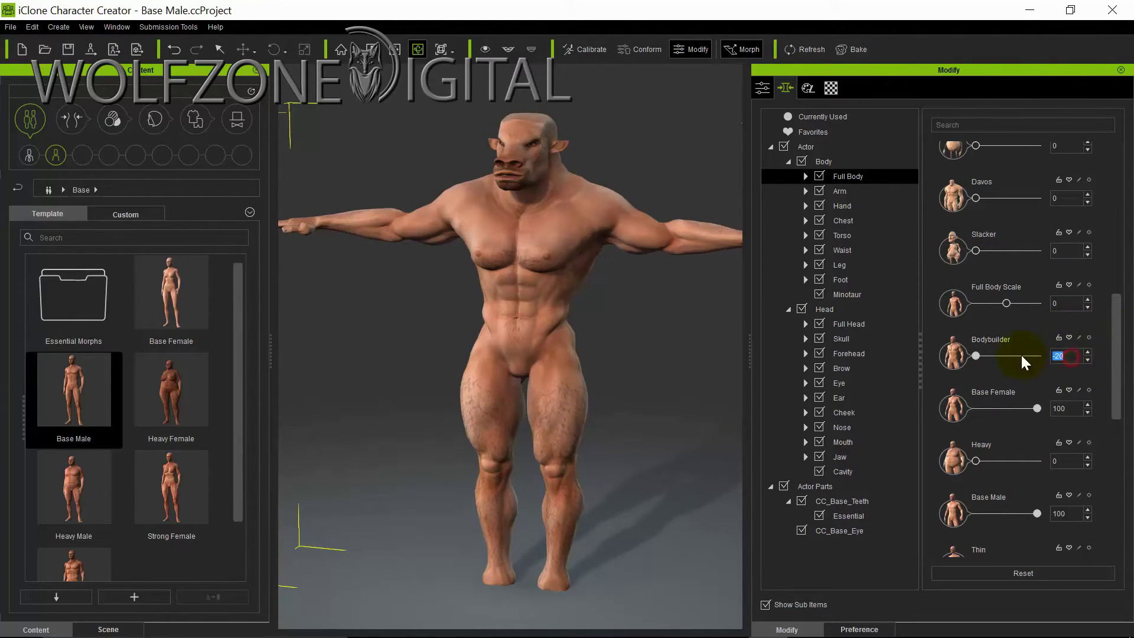
text(-50)
key(Return)
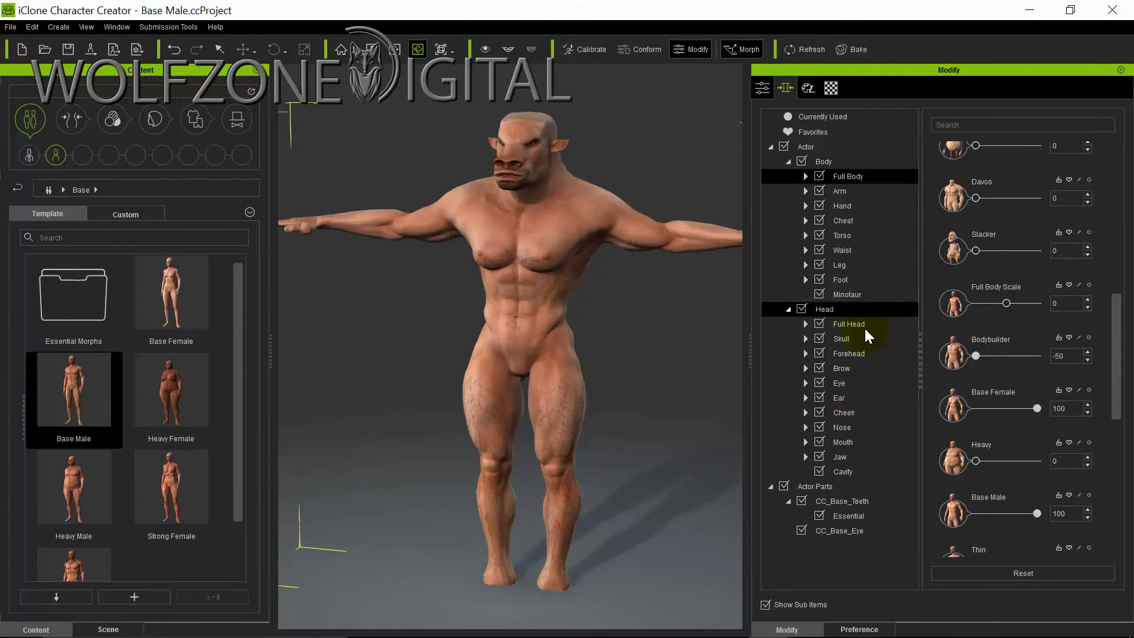
Step: Set the Full Head morphs to 0 for Base Male and 100 for Base Female
click(845, 324)
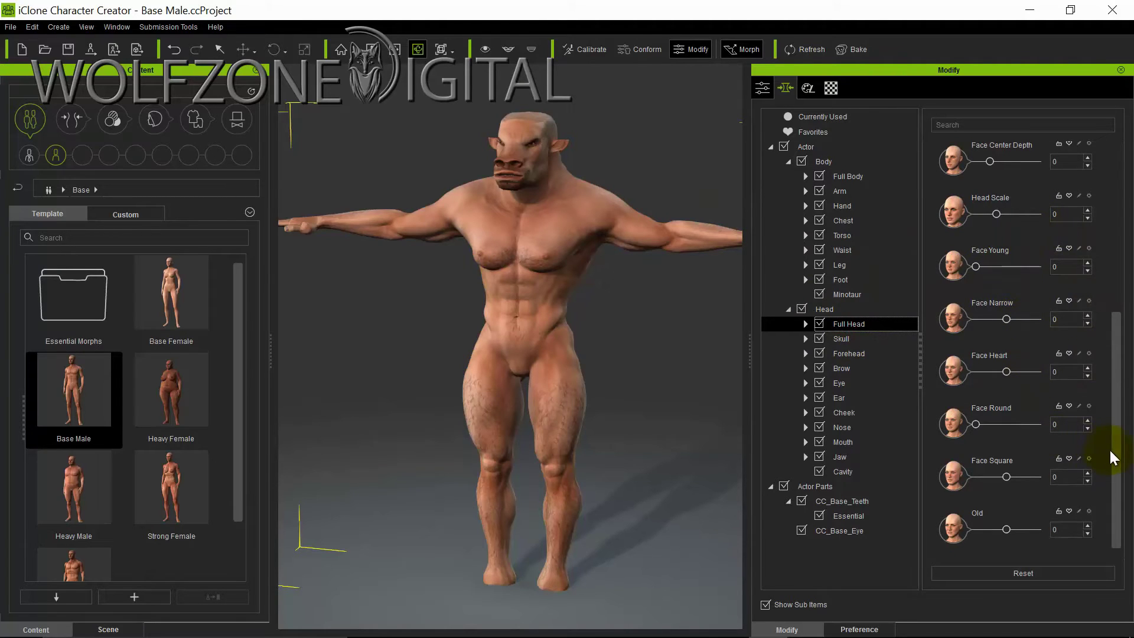
drag(1120, 431, 1104, 158)
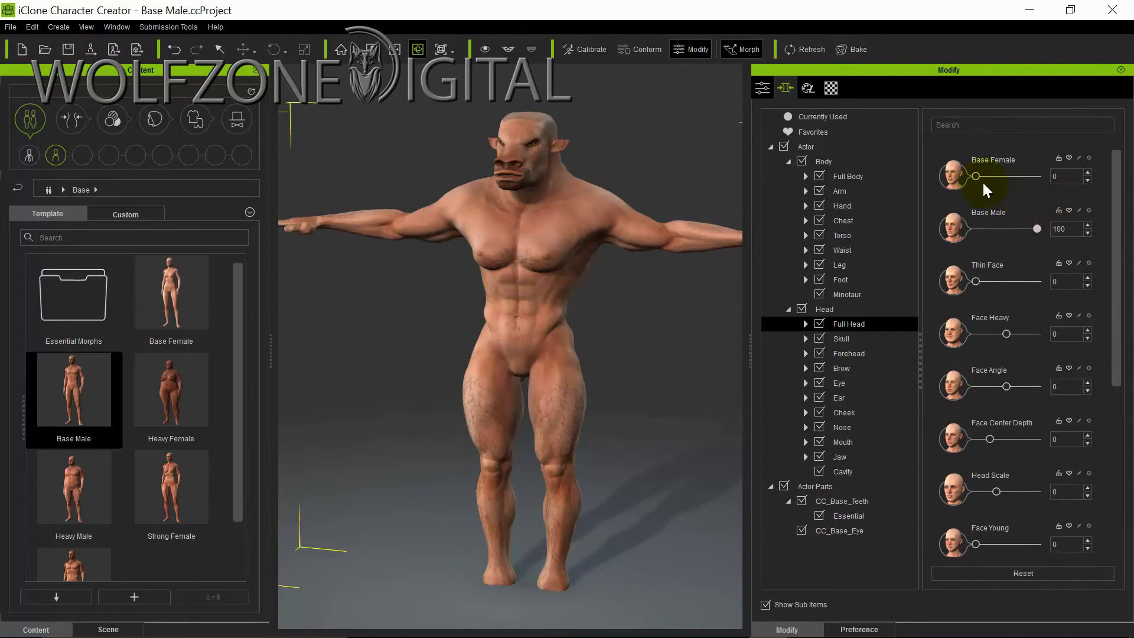
drag(976, 174, 997, 174)
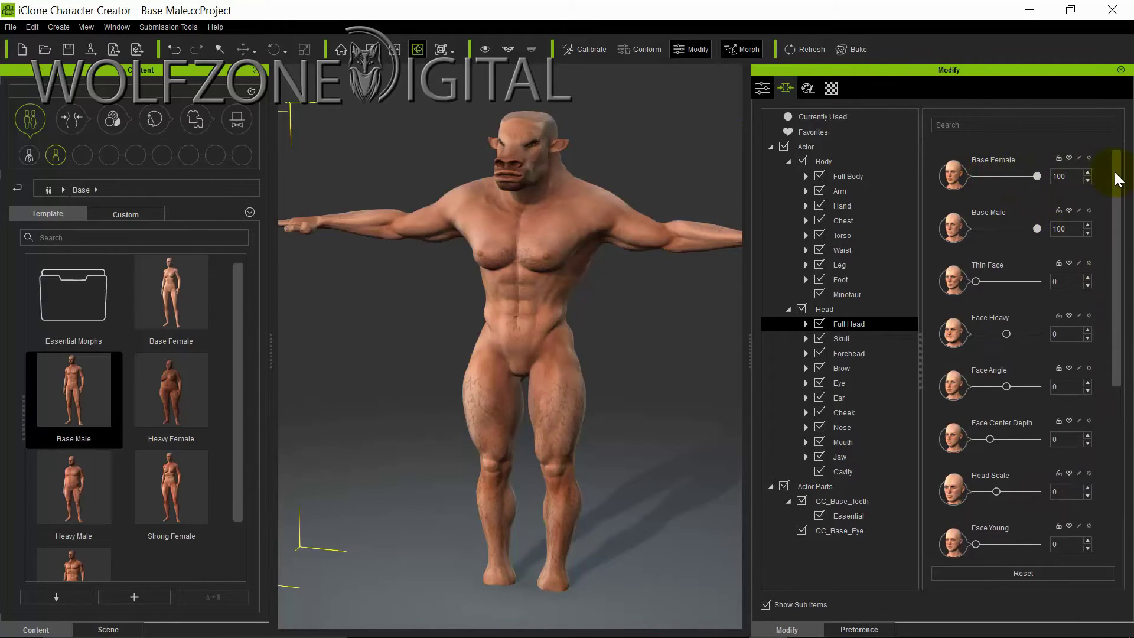
drag(1064, 182, 926, 197)
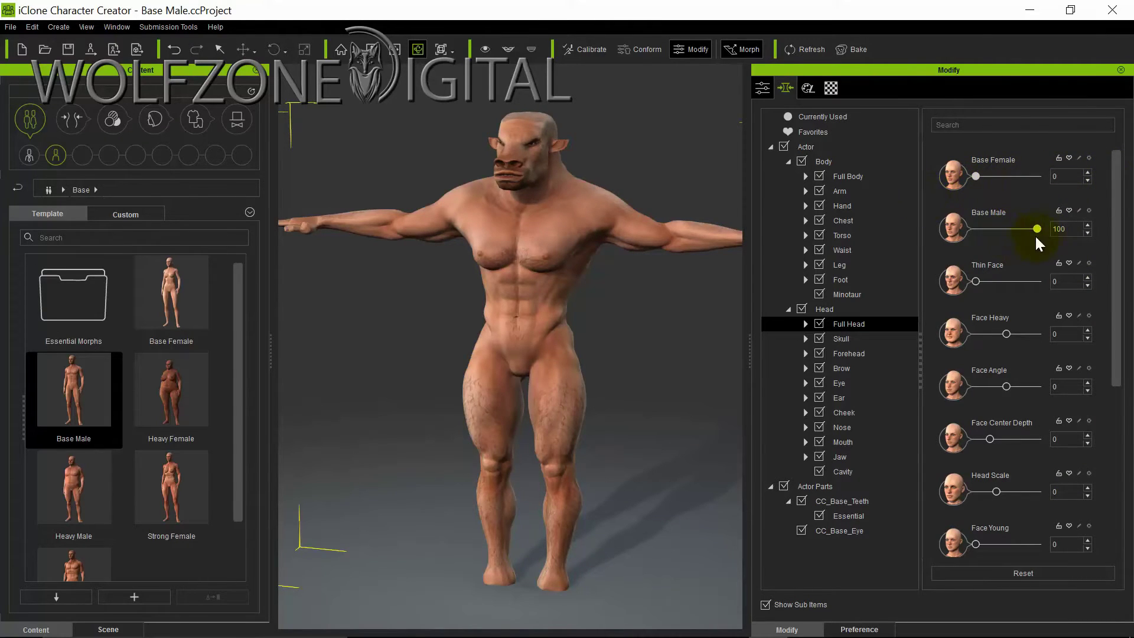
drag(1036, 229, 894, 236)
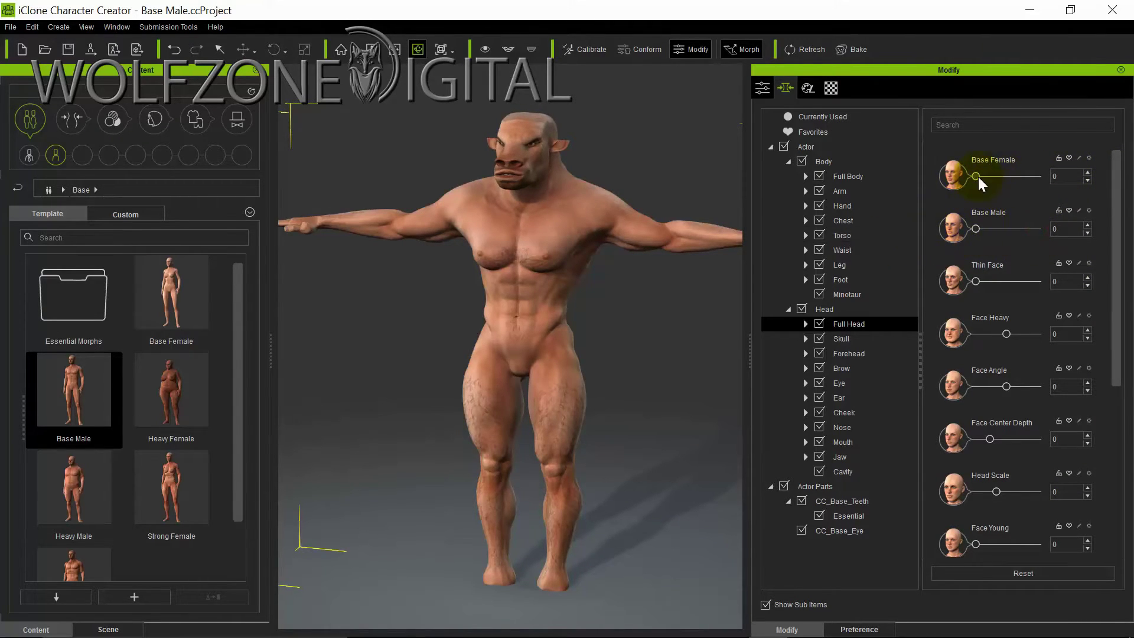
drag(976, 176, 1123, 171)
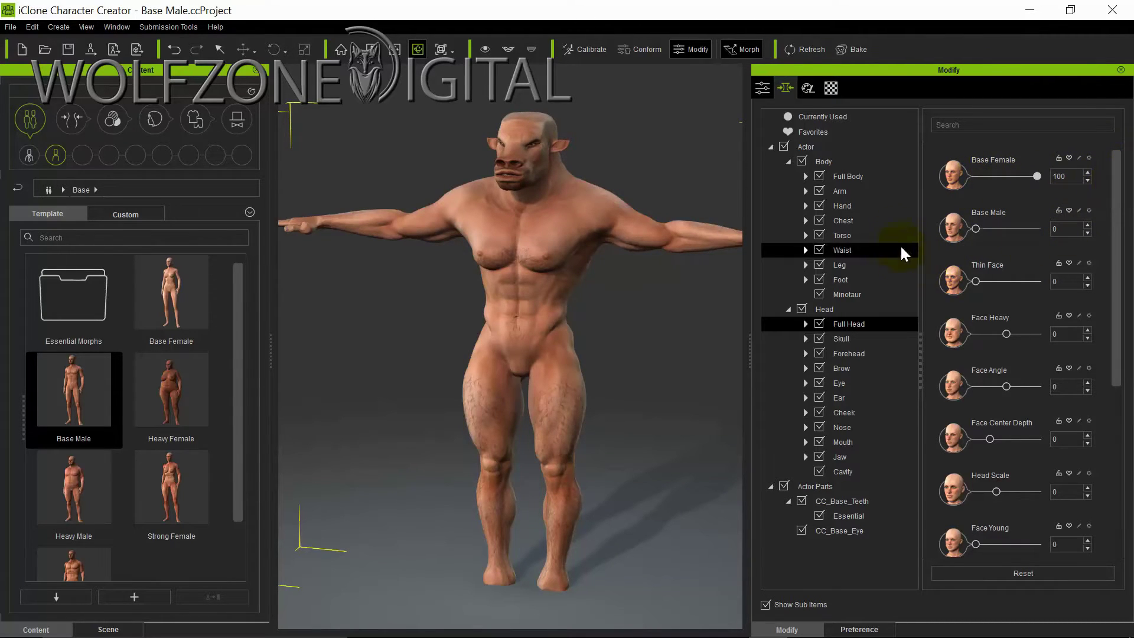
Step: Set the Bust Size morph in the Chest group to 52
click(858, 176)
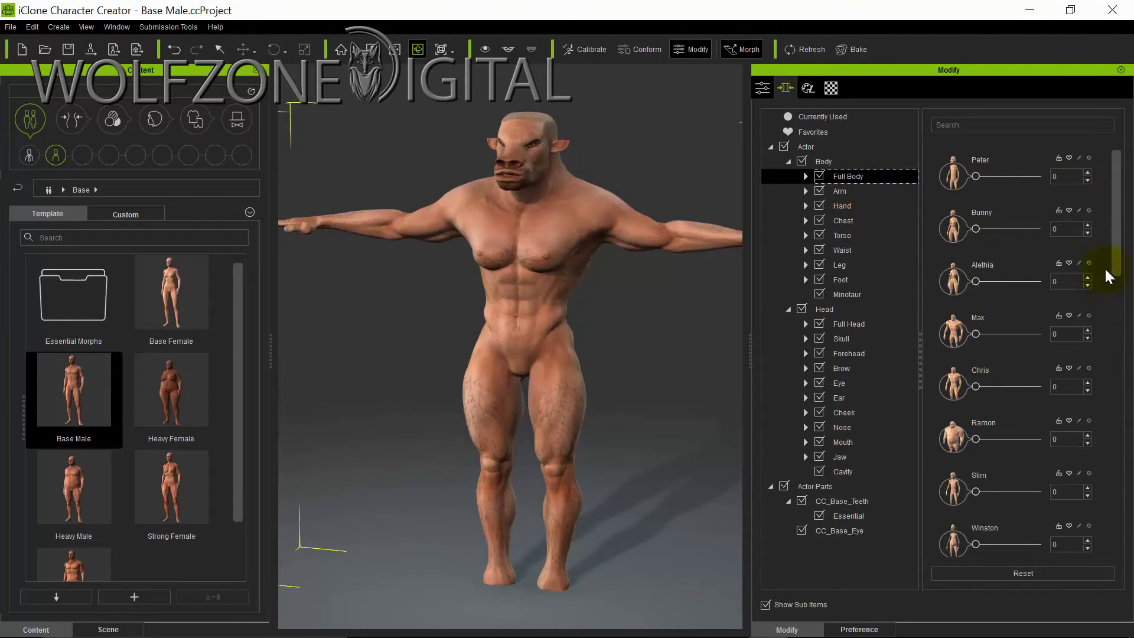
click(849, 221)
drag(946, 227, 994, 228)
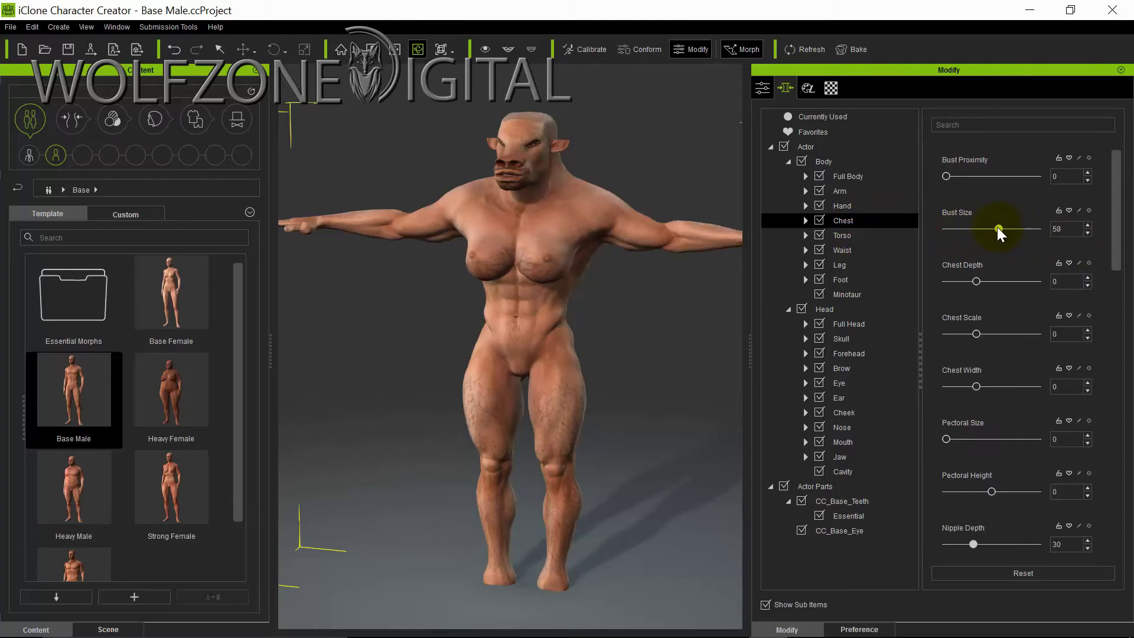
Step: Set the Full Body Scale morph in the Full Body group to -12
click(864, 176)
drag(1118, 254, 1130, 371)
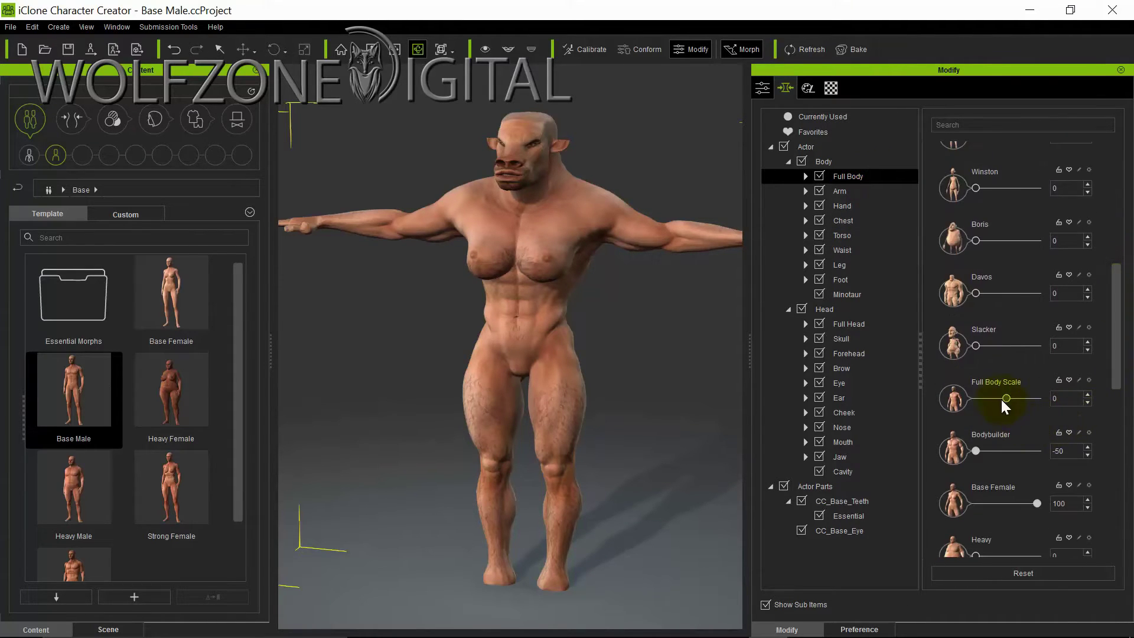
drag(1006, 398, 1003, 398)
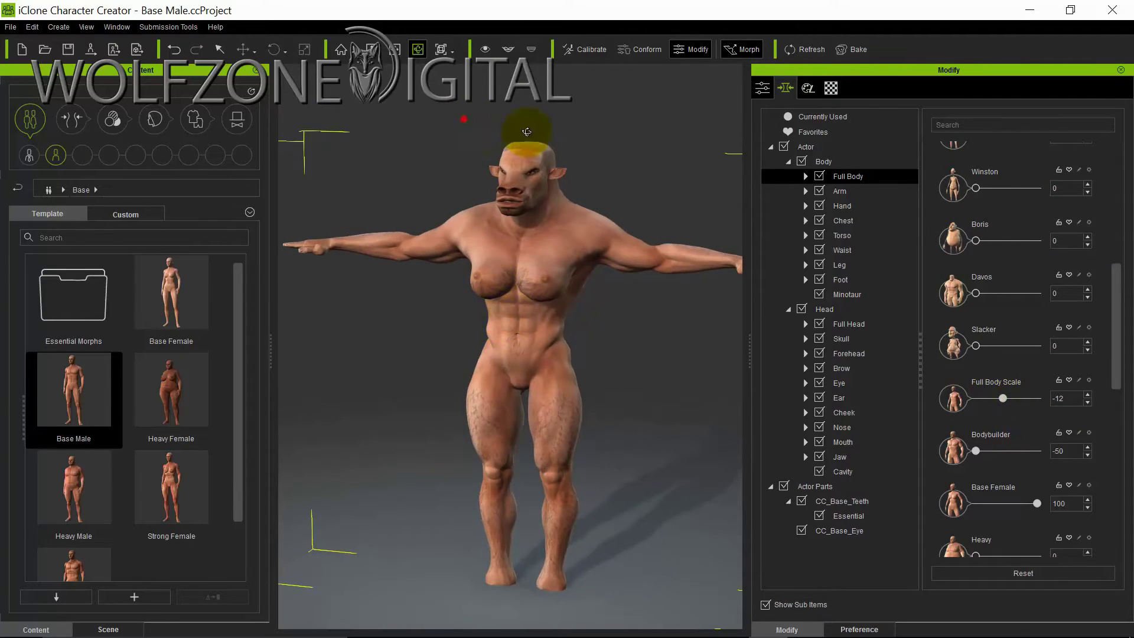
right_drag(464, 120, 470, 157)
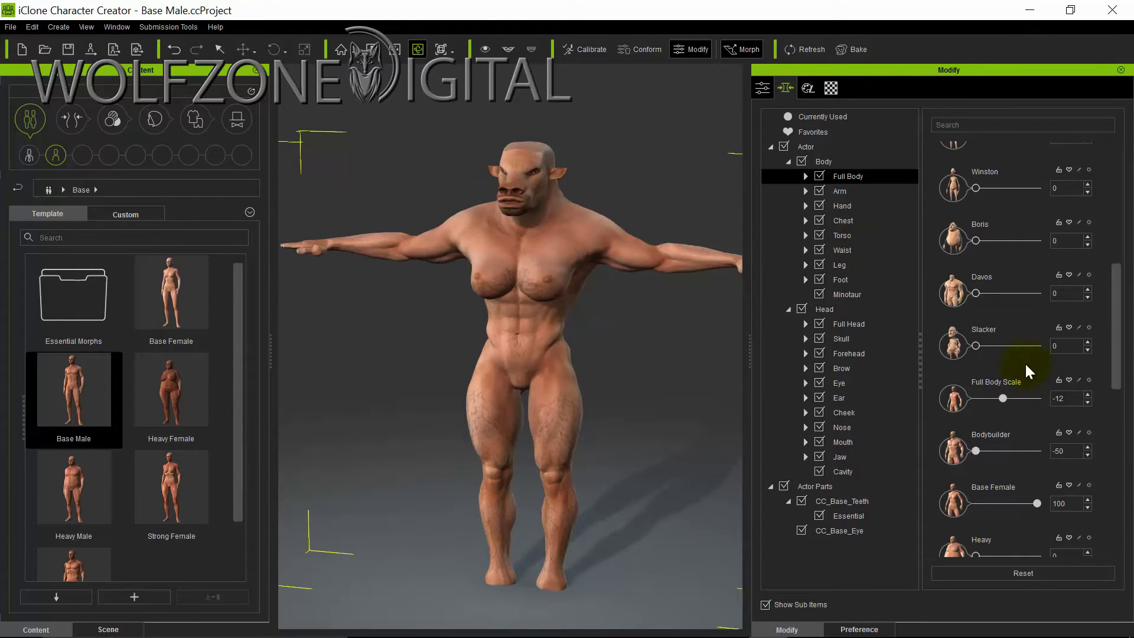
Step: Load the Base Male template as a fresh project, discarding the current one without saving
double_click(93, 387)
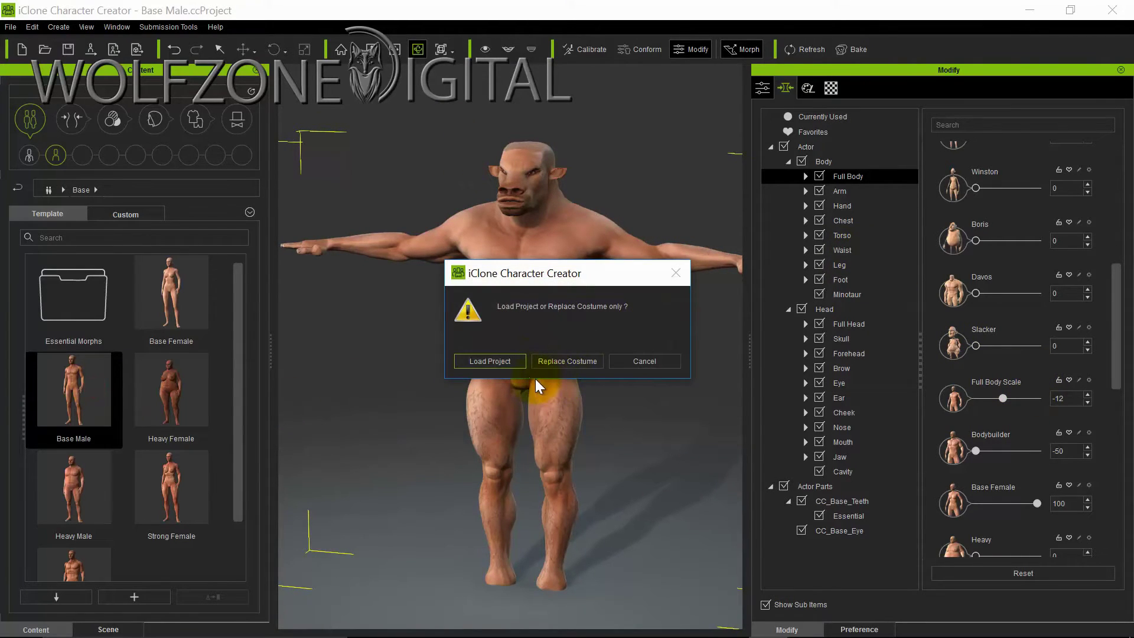
click(502, 362)
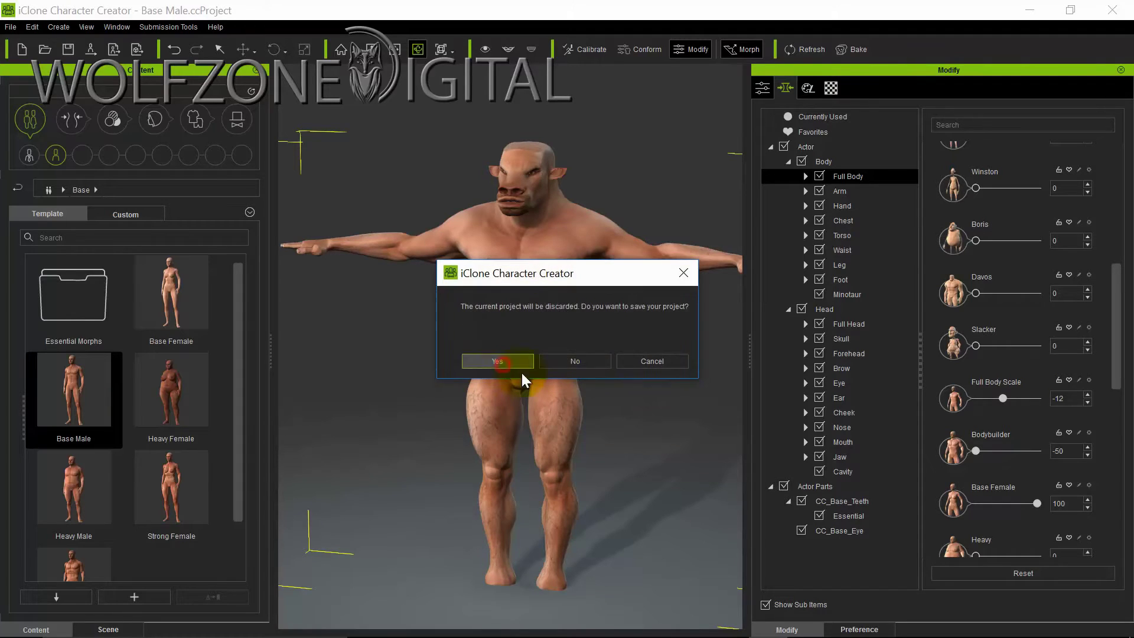
click(583, 360)
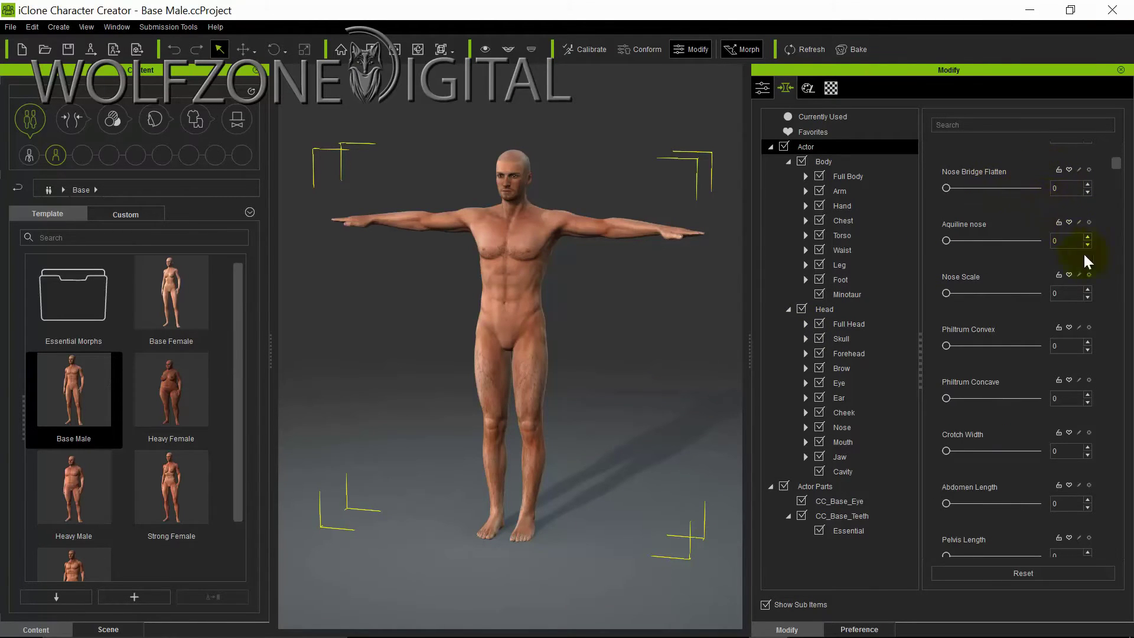
Step: Enlarge the fresh male character by setting the Full Body Scale morph to 31
drag(1117, 165, 1115, 156)
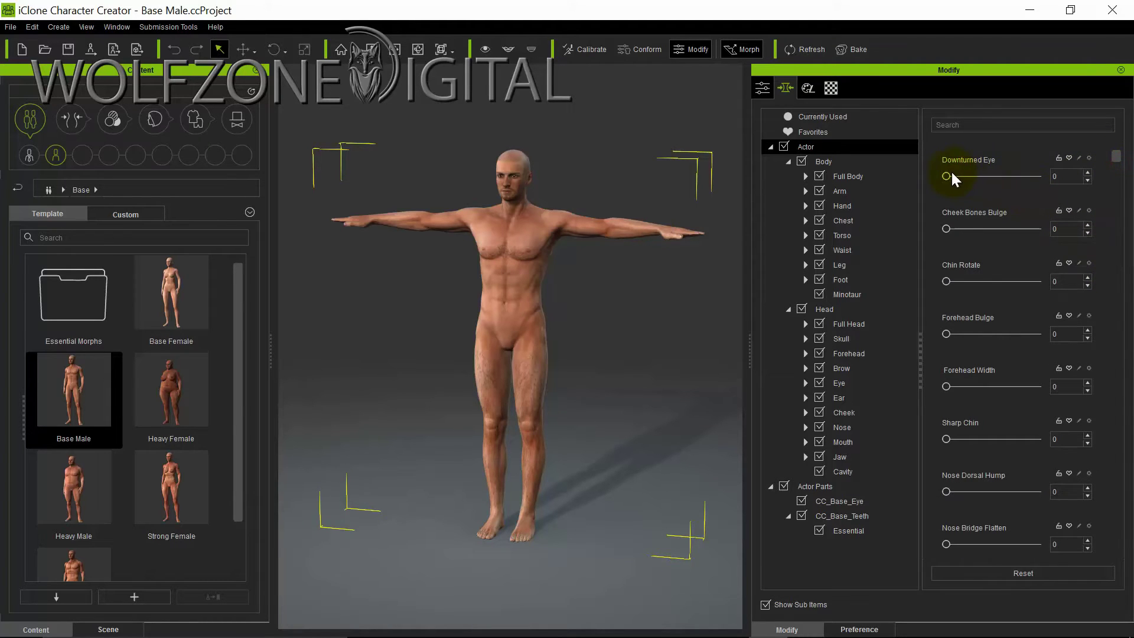
scroll(474, 147, up, 5)
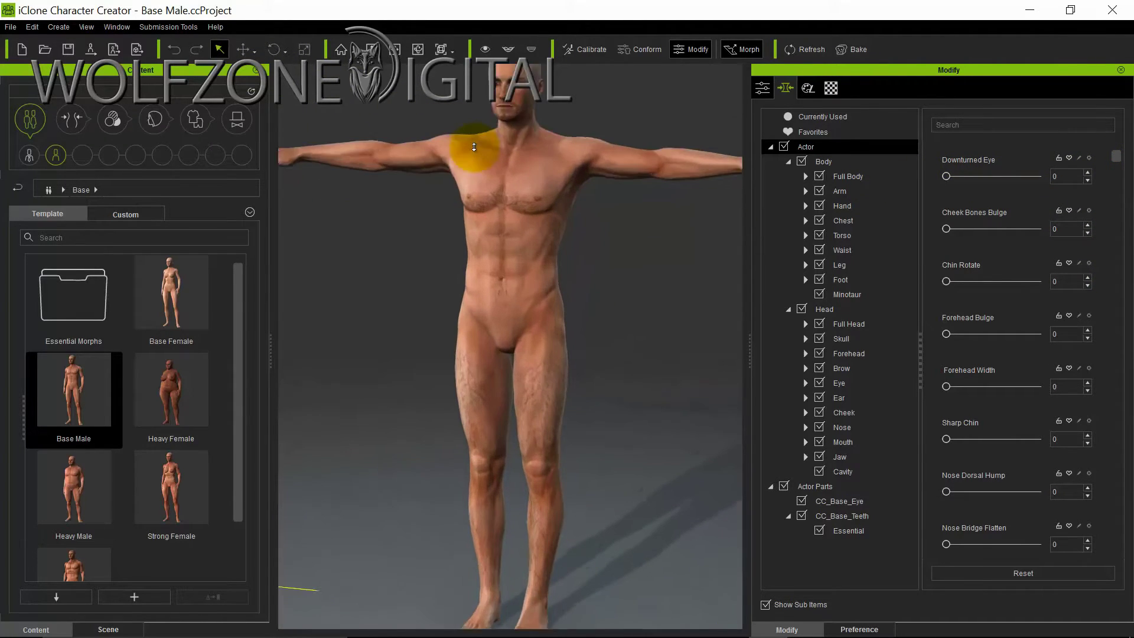
scroll(473, 147, down, 5)
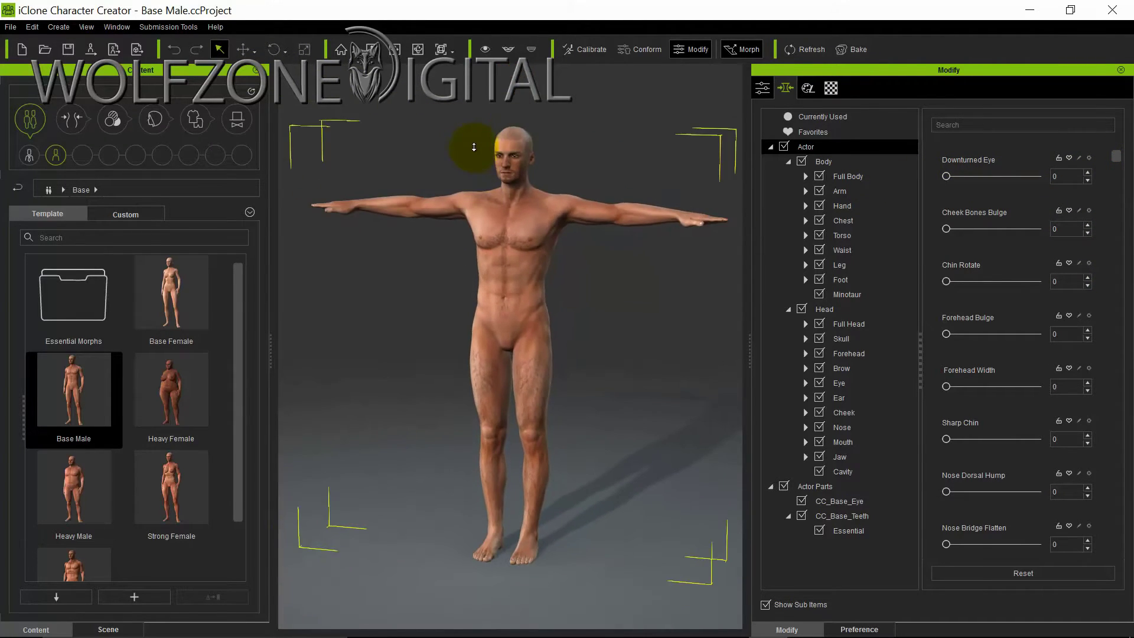
click(394, 49)
drag(572, 154, 558, 166)
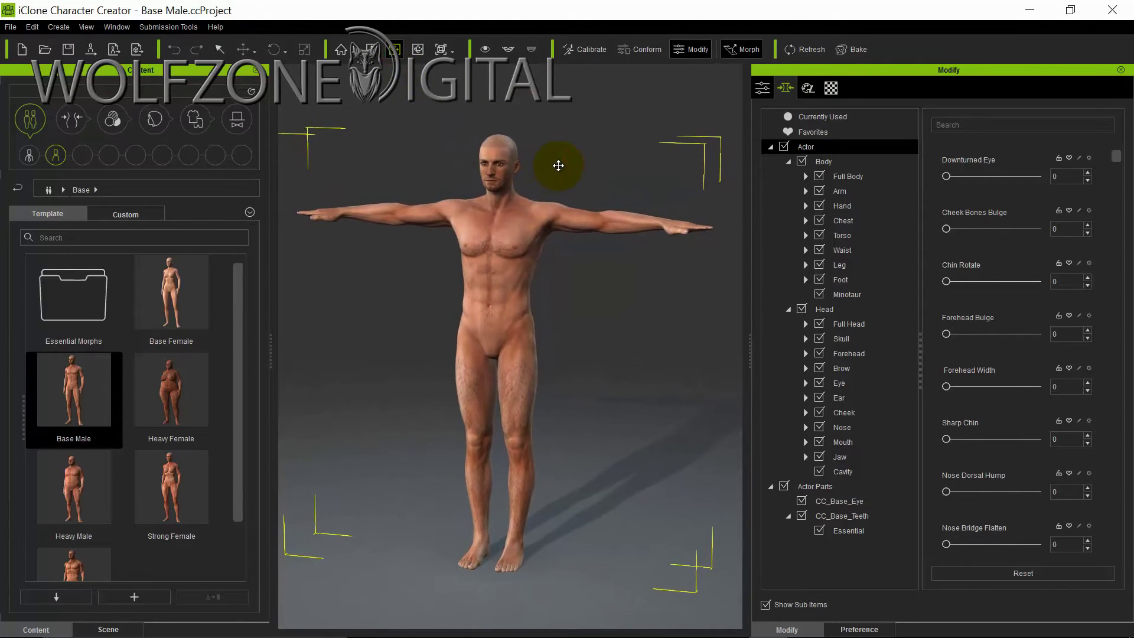
click(876, 310)
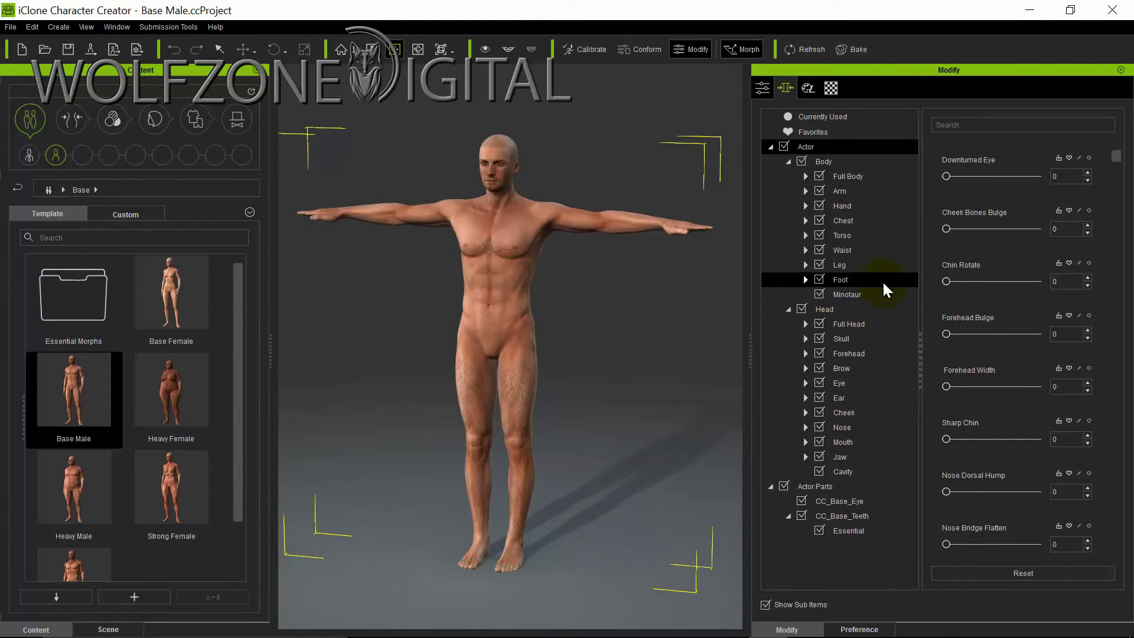
click(872, 177)
drag(1122, 224, 1127, 286)
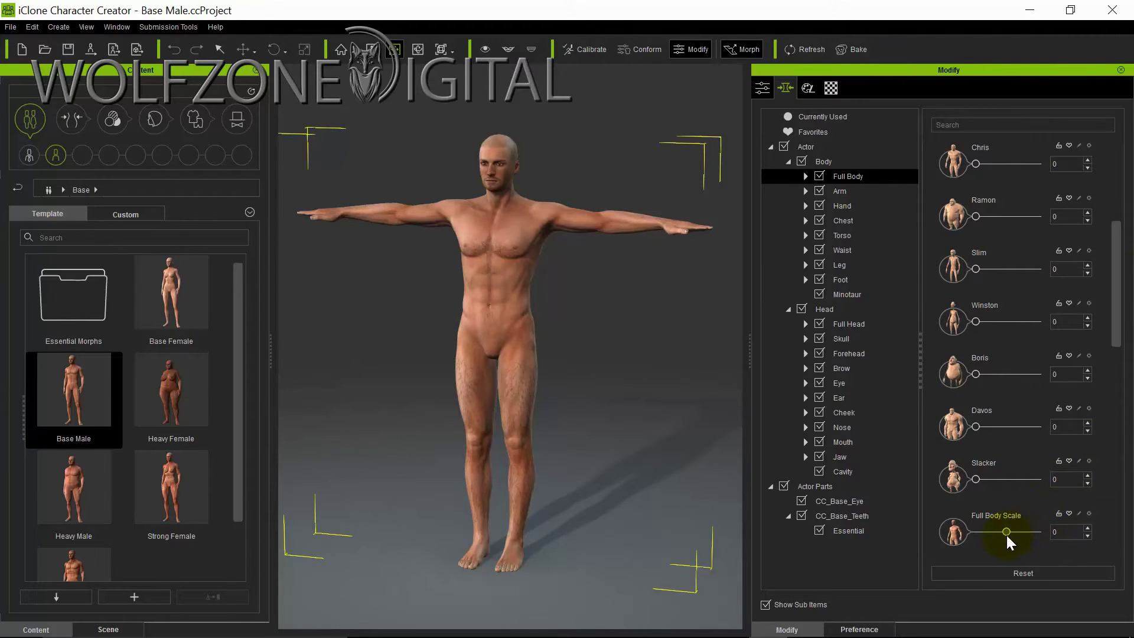
drag(1005, 534, 1015, 533)
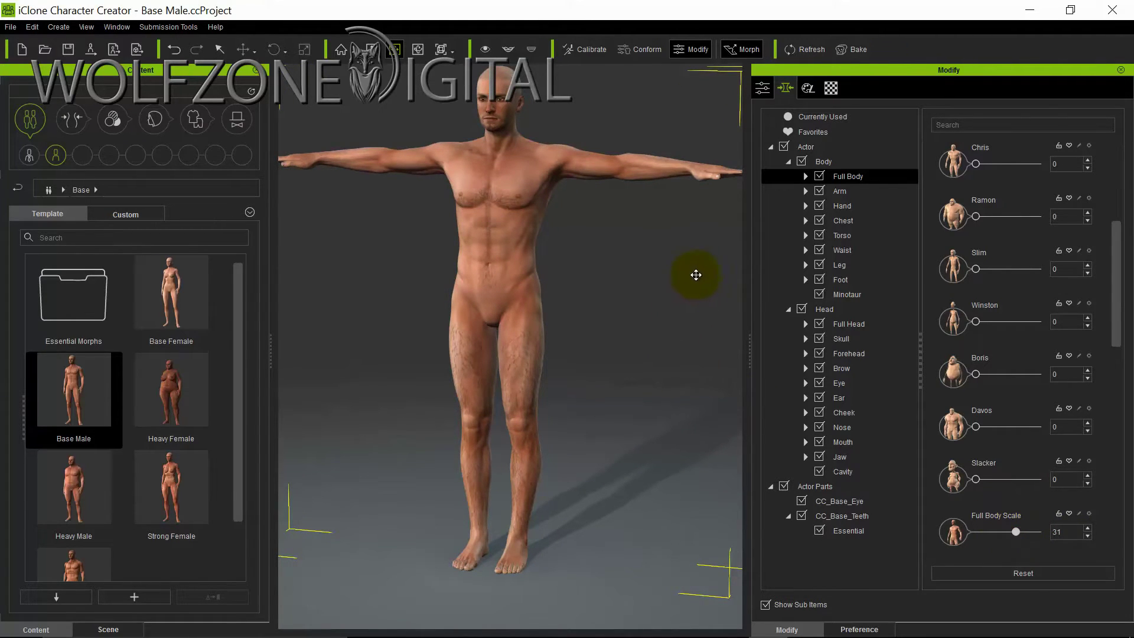
Step: Build up the character's musculature by setting the full-body morphs Bodybuilder to 75 and Muscular to 51
right_drag(691, 275, 667, 311)
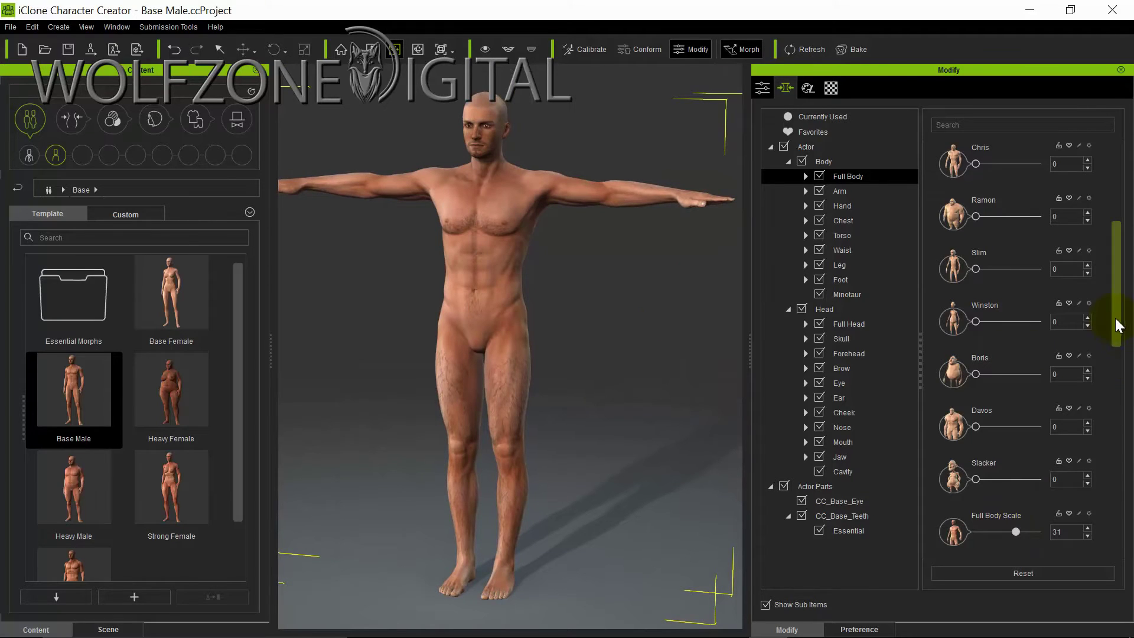
drag(1119, 325, 1122, 387)
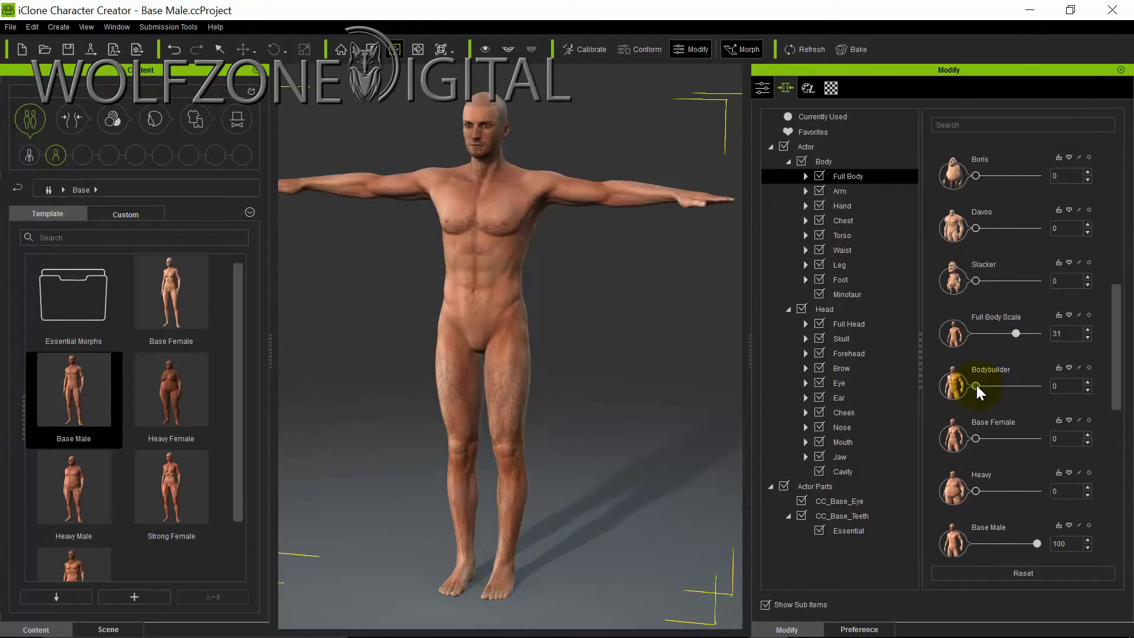
drag(976, 386, 1023, 385)
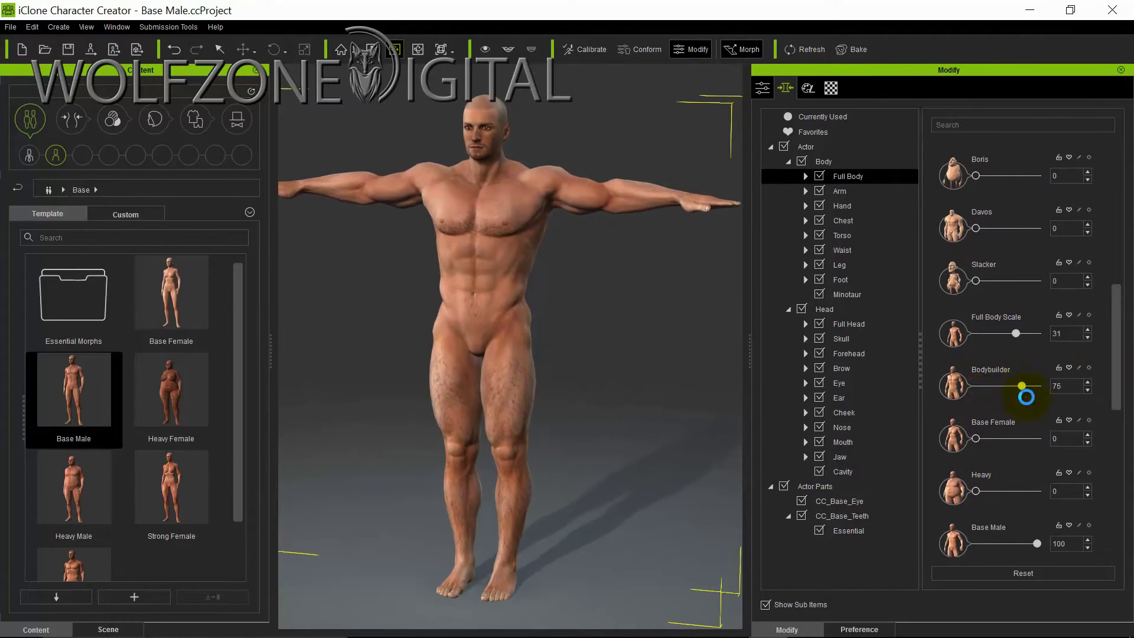
drag(1119, 392, 1123, 457)
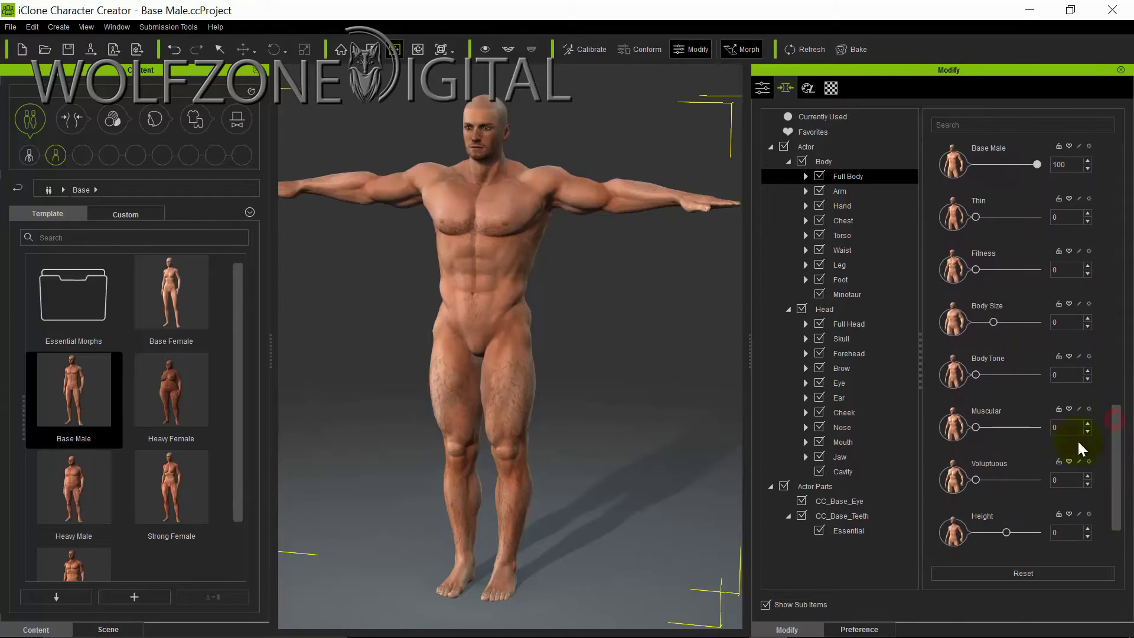
drag(976, 427, 1007, 434)
drag(1117, 502, 1108, 431)
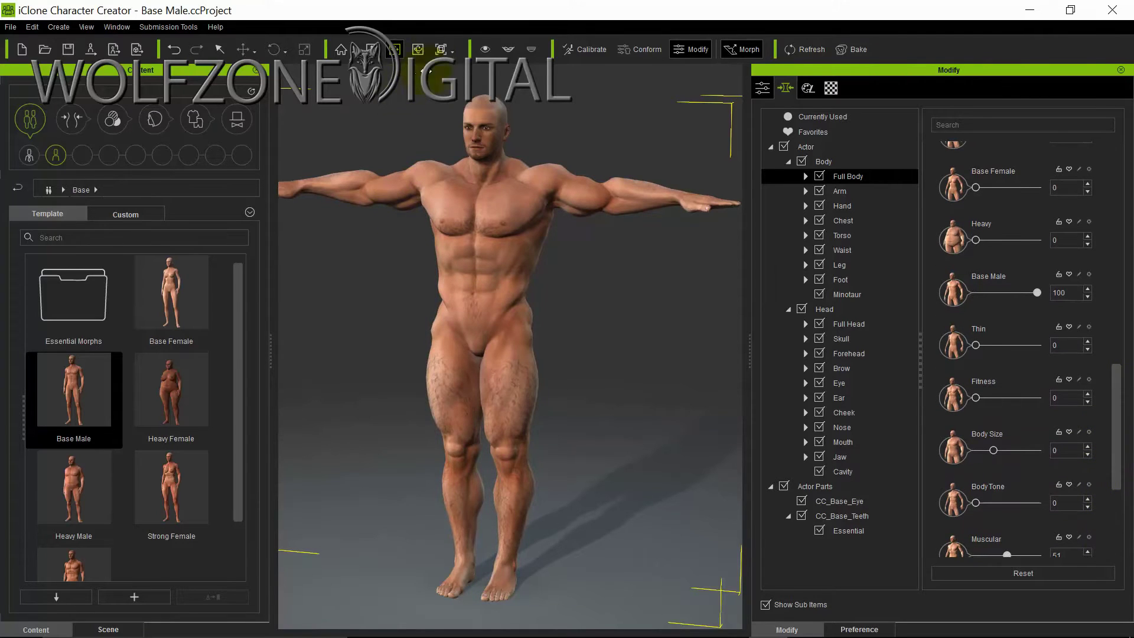
Step: Examine the muscular body up close and from the front to judge its proportions
click(417, 49)
drag(655, 263, 573, 299)
scroll(532, 428, up, 2)
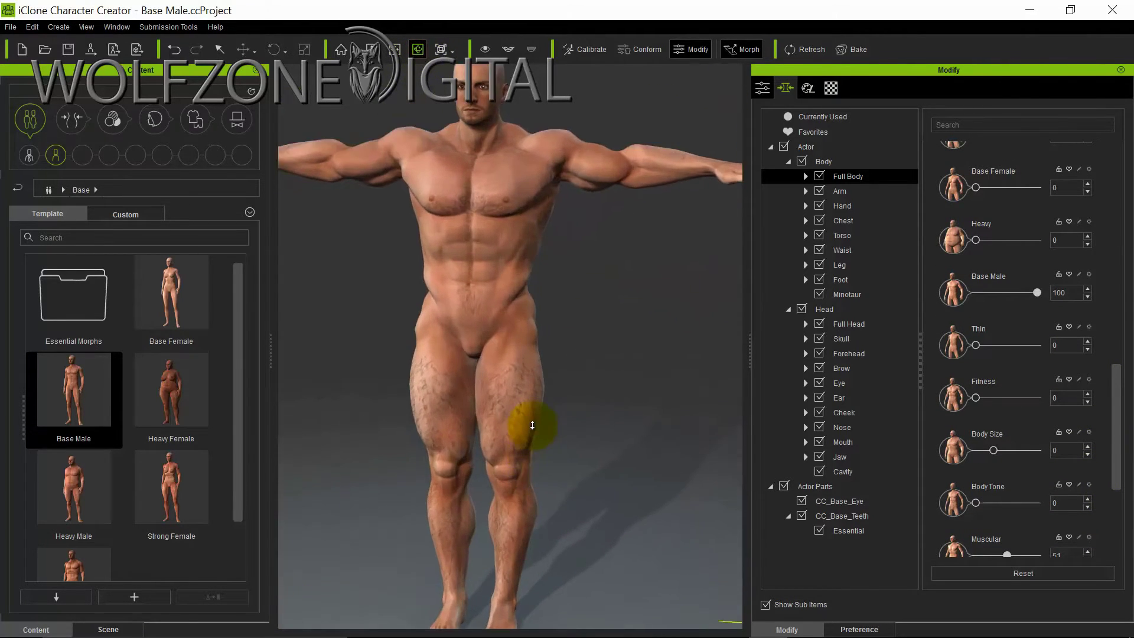
scroll(533, 425, down, 4)
scroll(523, 416, up, 3)
scroll(521, 414, down, 2)
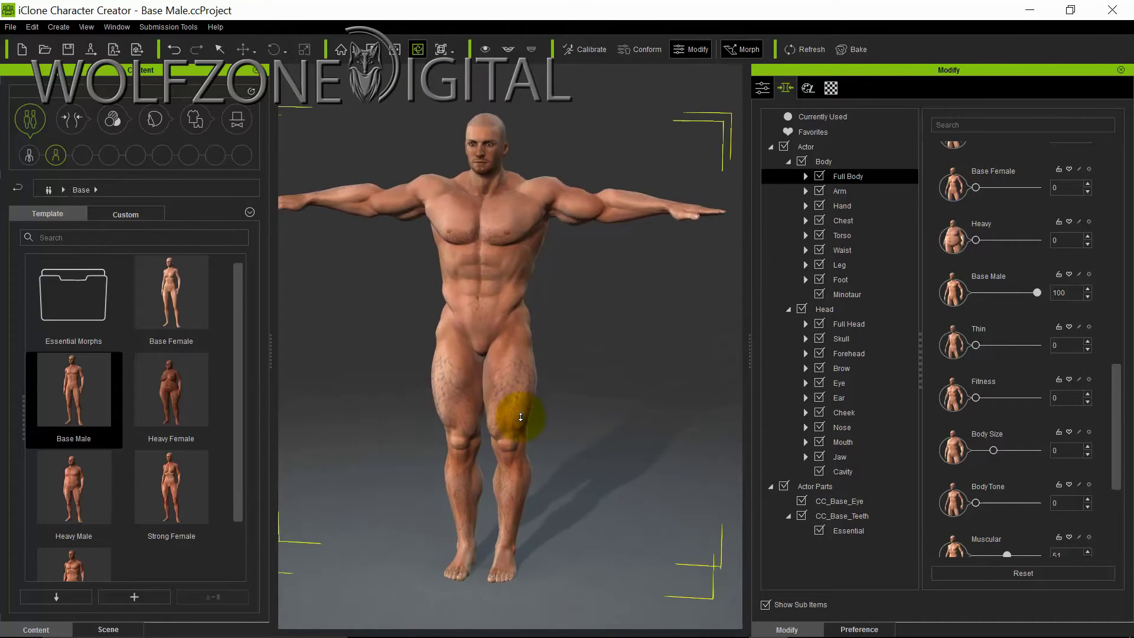
mouse_move(538, 364)
mouse_down()
mouse_move(577, 372)
mouse_move(526, 374)
mouse_up()
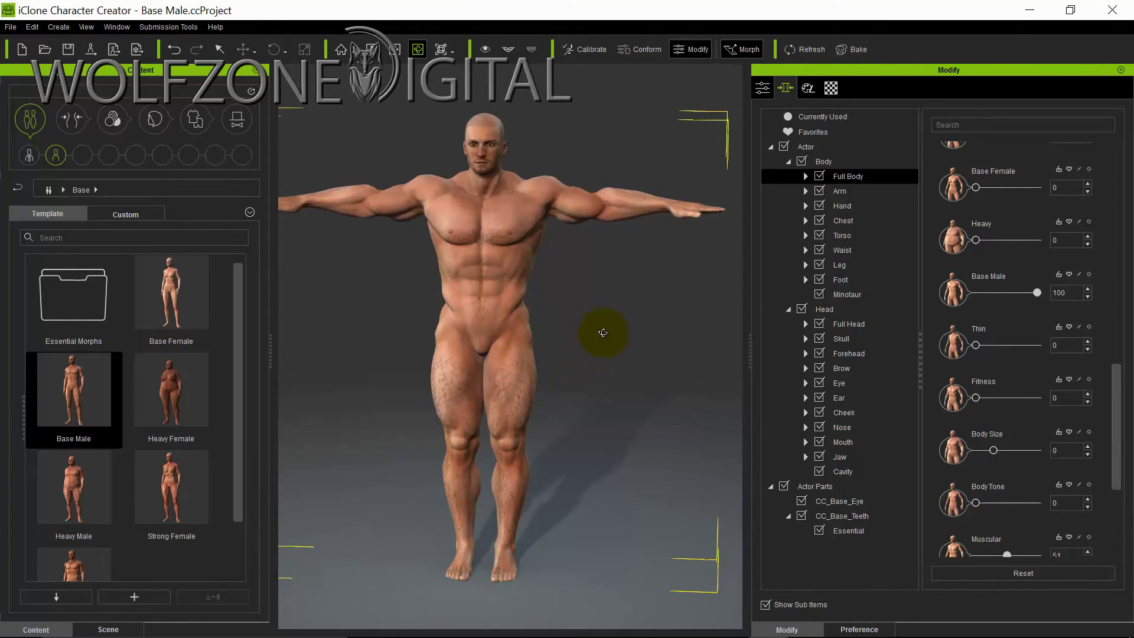
Step: Widen the stance by setting the Crotch Width morph in the Leg group to 84
click(861, 264)
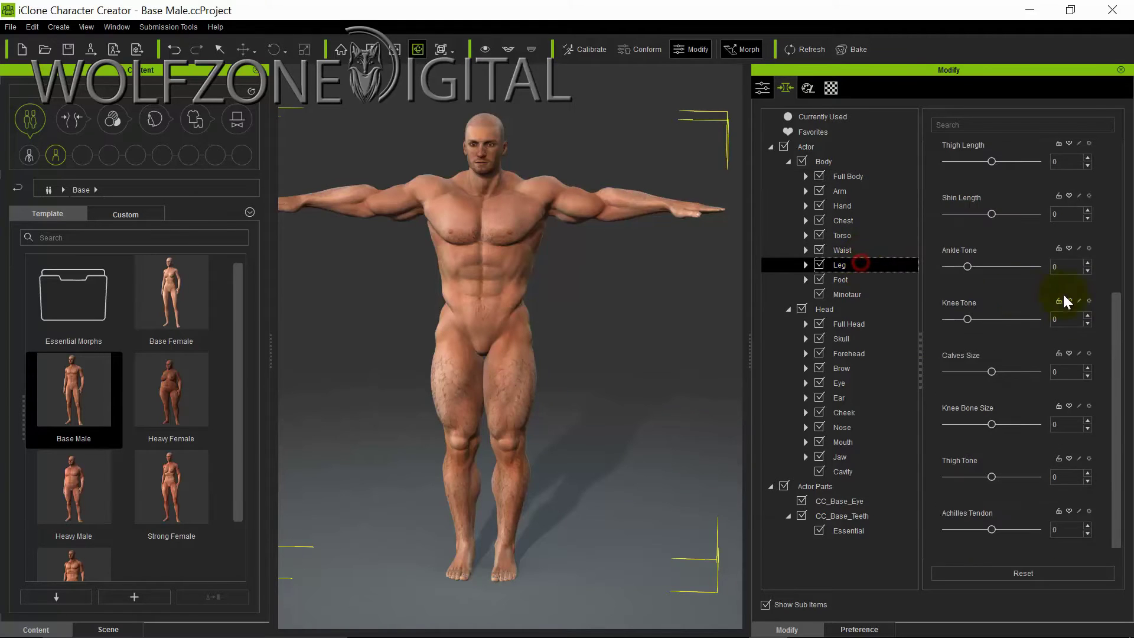
drag(1114, 354, 1124, 129)
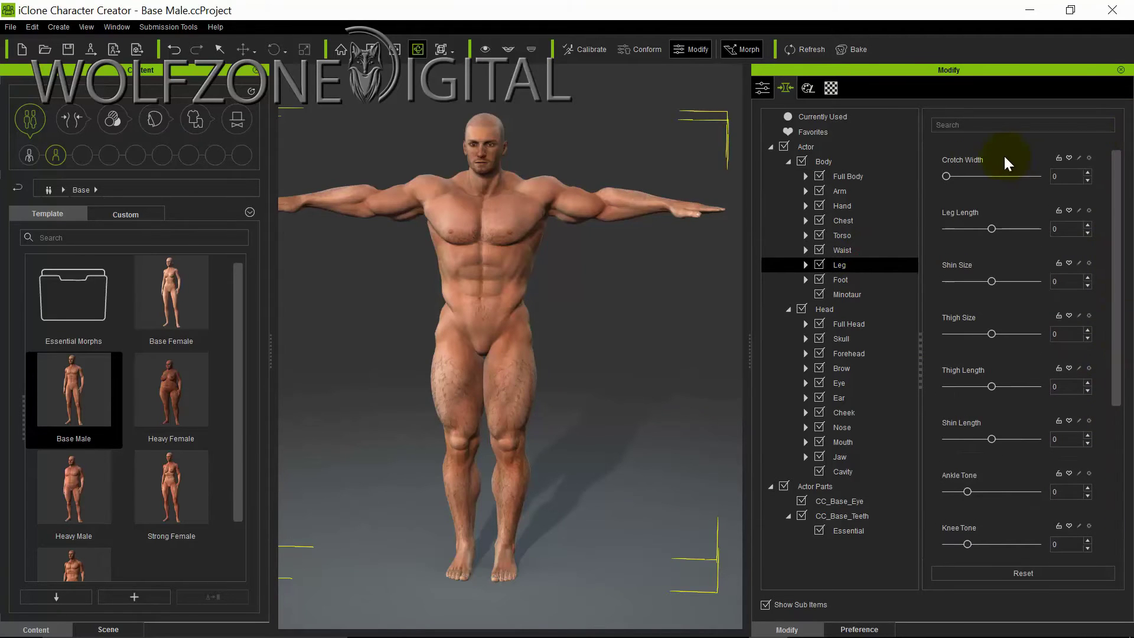
drag(949, 176, 1026, 190)
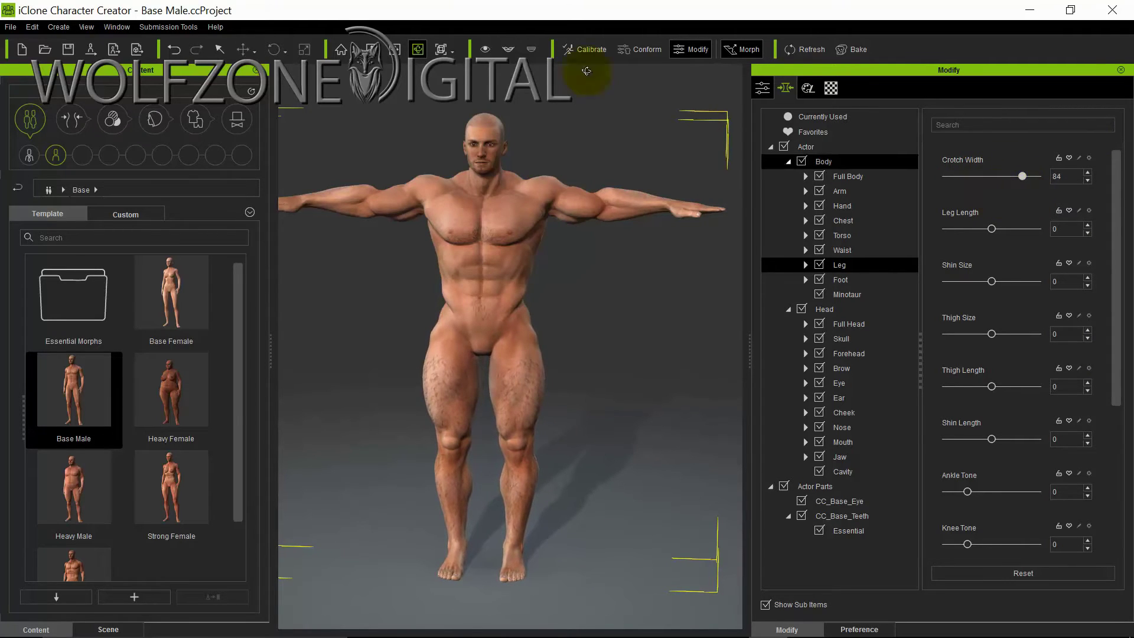
drag(605, 372, 629, 363)
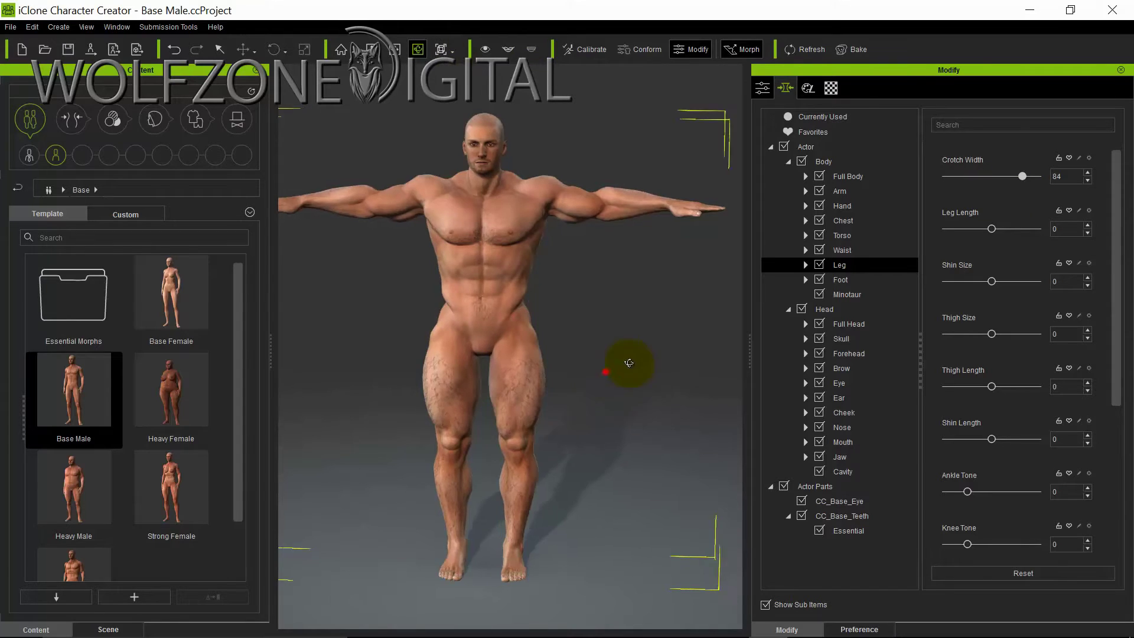
right_drag(628, 362, 561, 322)
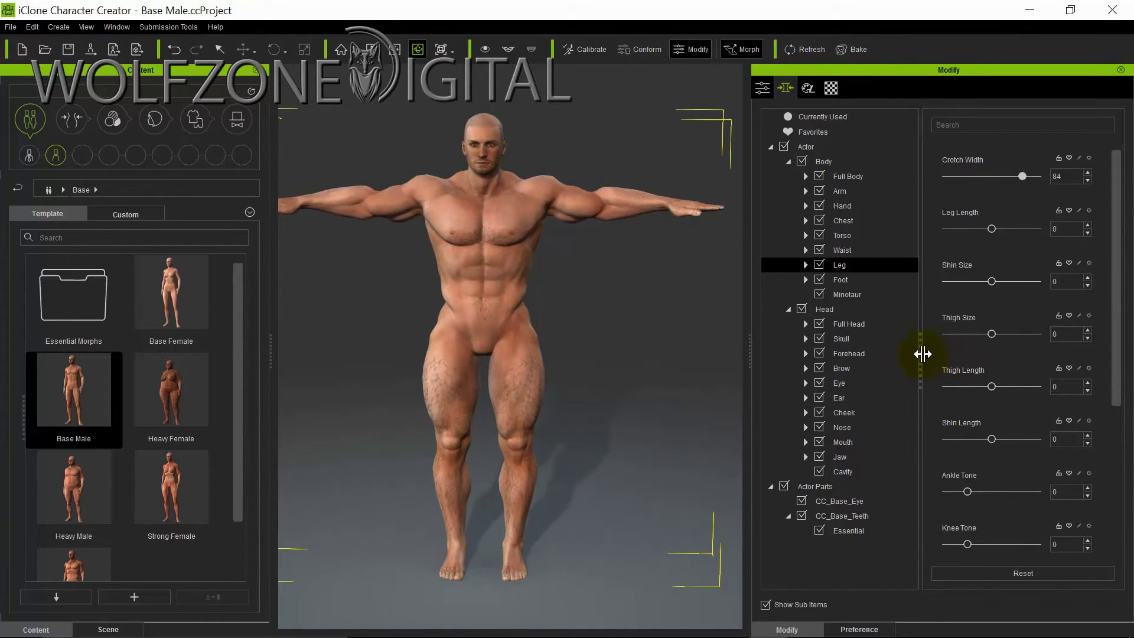
Step: Enlarge the head by setting the Head Scale morph in the Full Head group to 31, and inspect its proportions
click(850, 325)
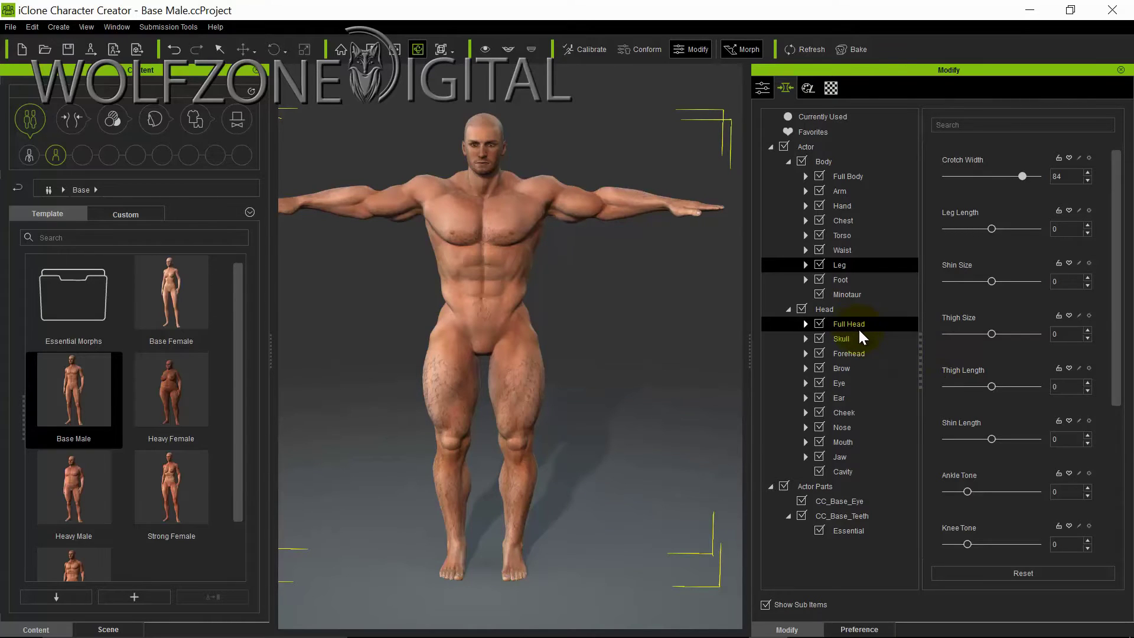
click(856, 325)
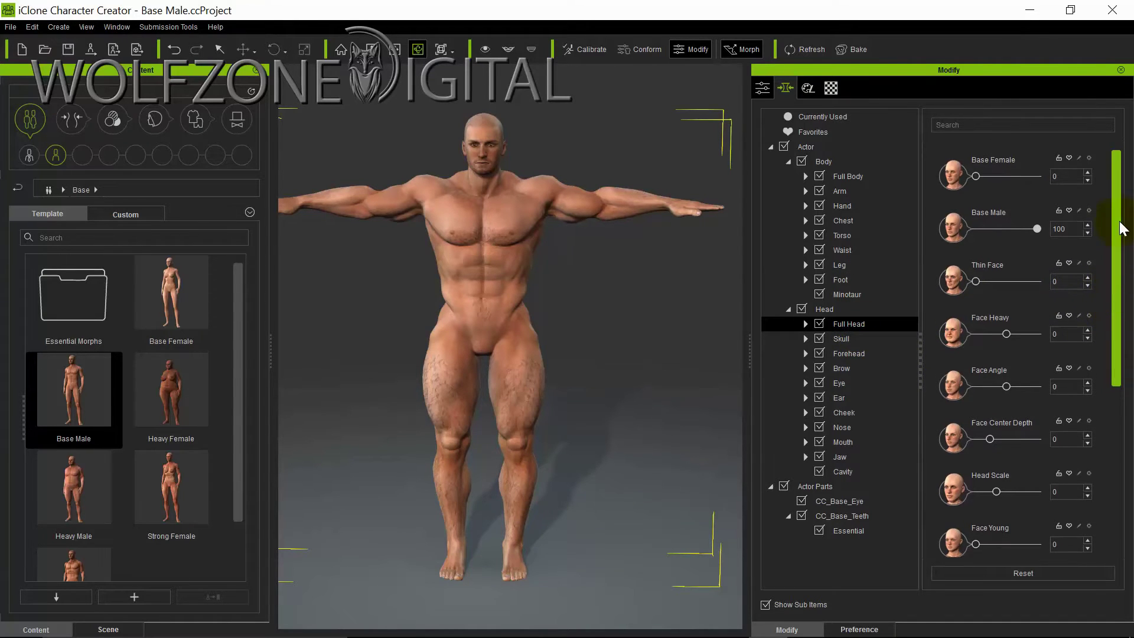
scroll(1123, 313, down, 3)
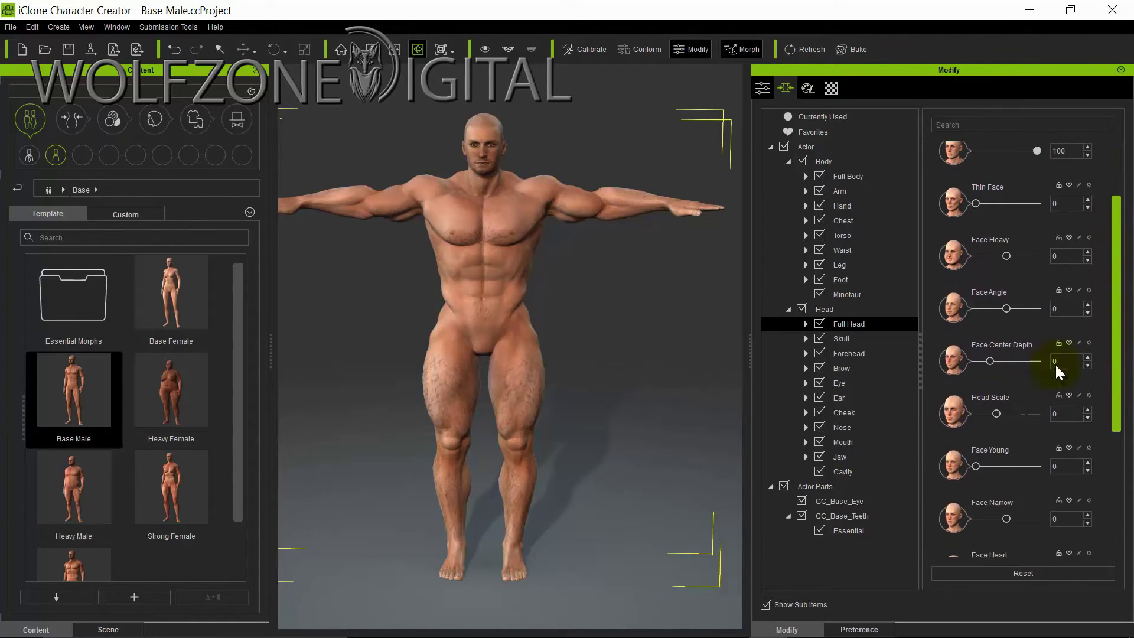
drag(1003, 407, 1012, 407)
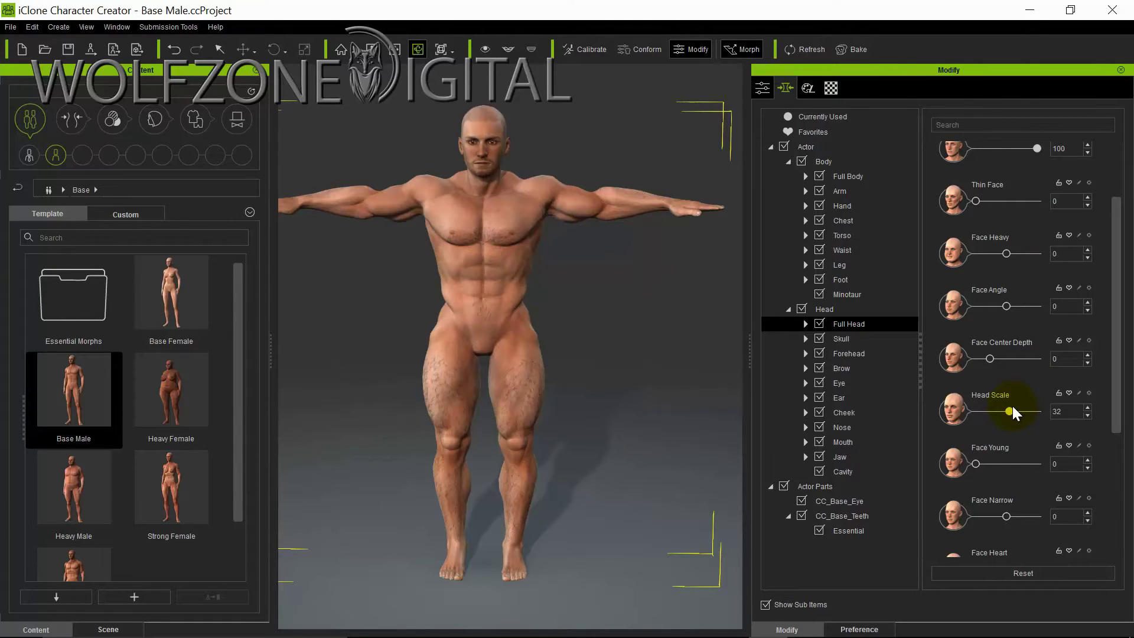
drag(1011, 406, 1008, 407)
drag(699, 304, 604, 334)
right_drag(604, 335, 640, 370)
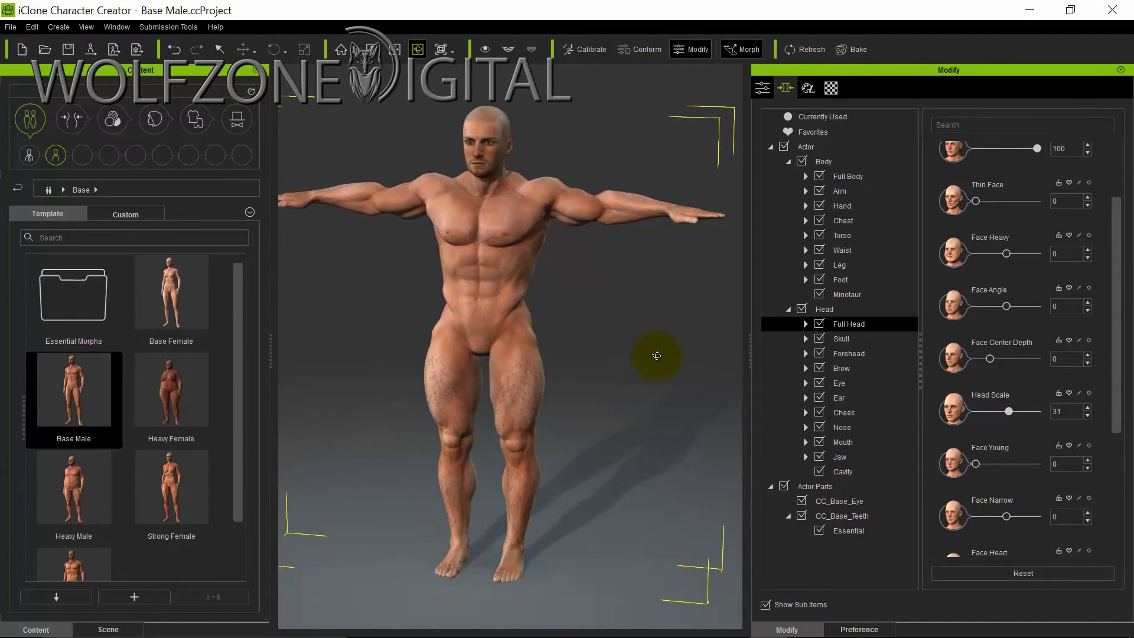
scroll(442, 152, up, 3)
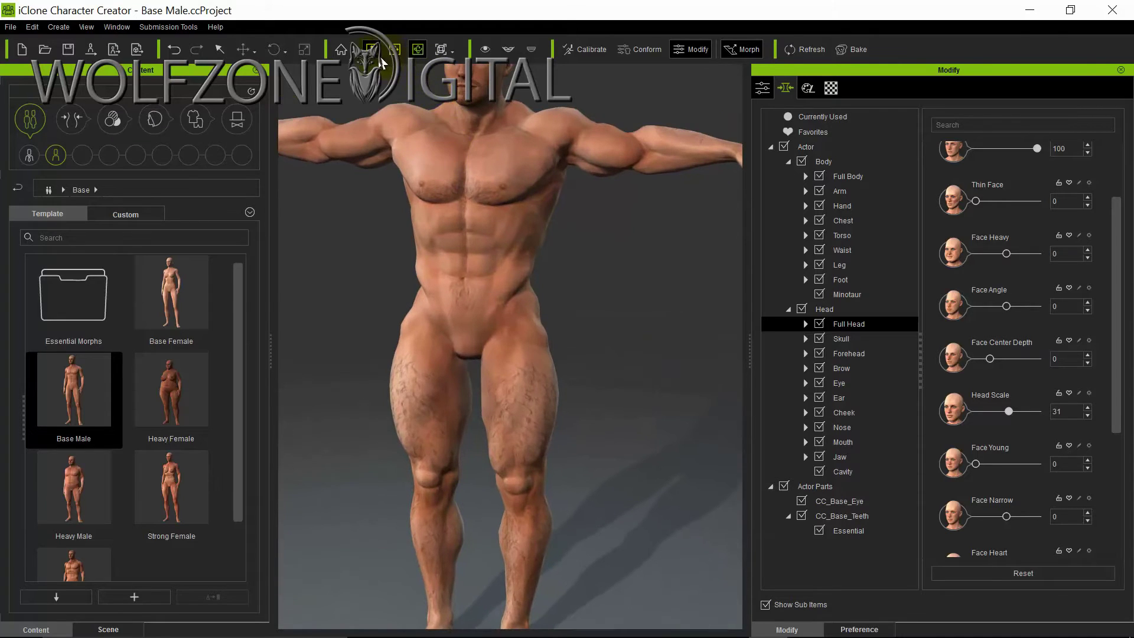
click(394, 49)
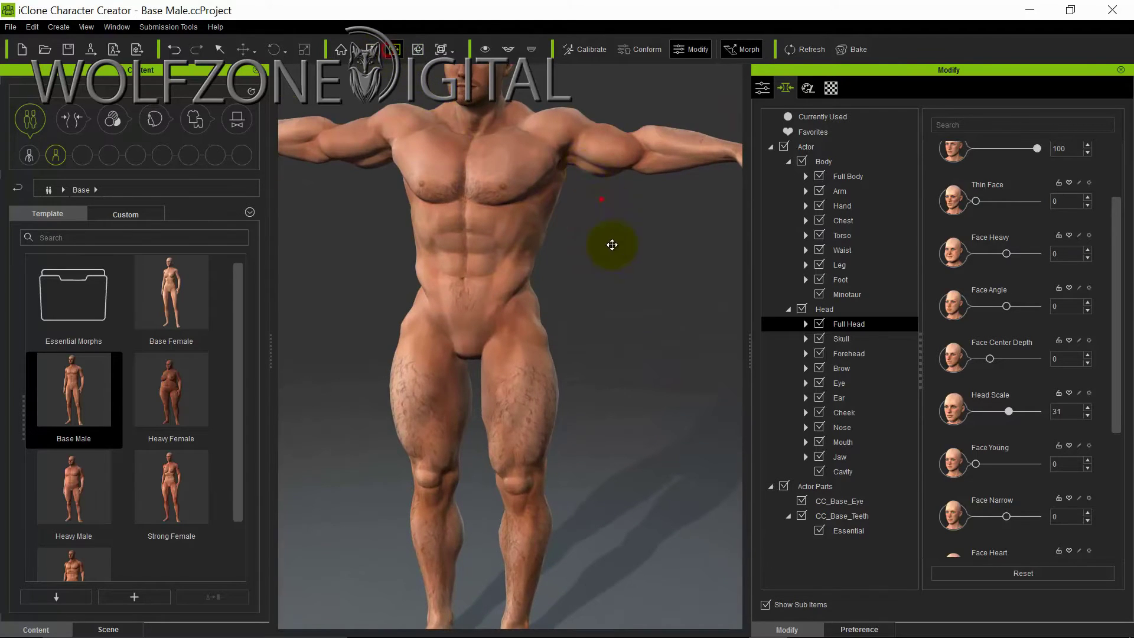
drag(602, 200, 618, 335)
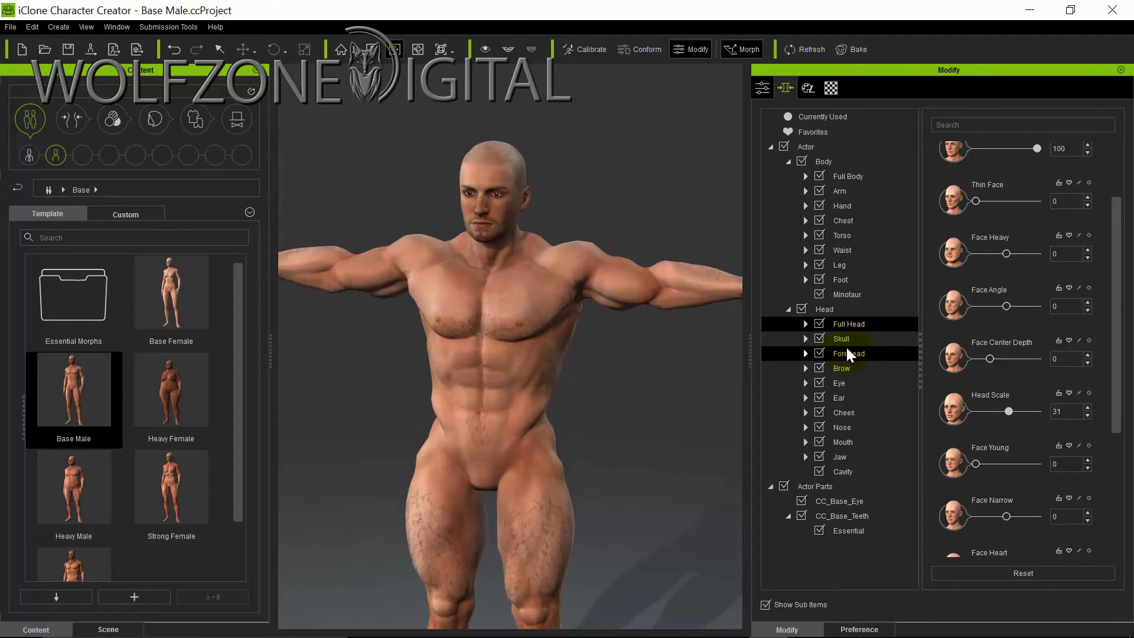
Step: Examine the head at an angle and compare it with the bull sculpture reference image in Photoshop
click(418, 49)
drag(670, 235, 497, 304)
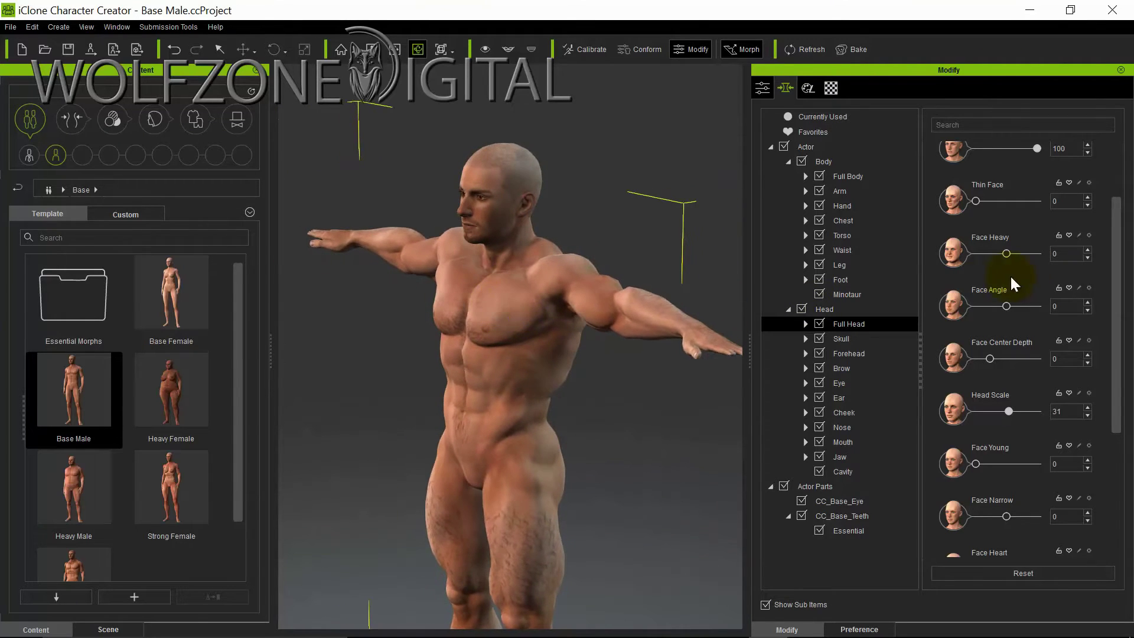
click(859, 322)
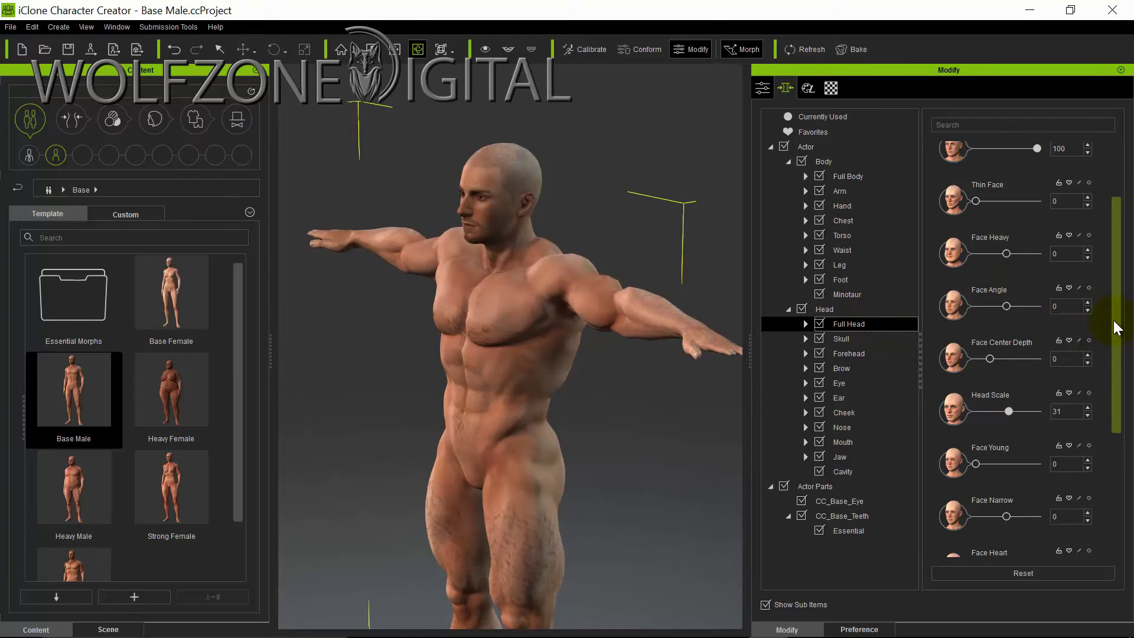
drag(1114, 321, 1112, 301)
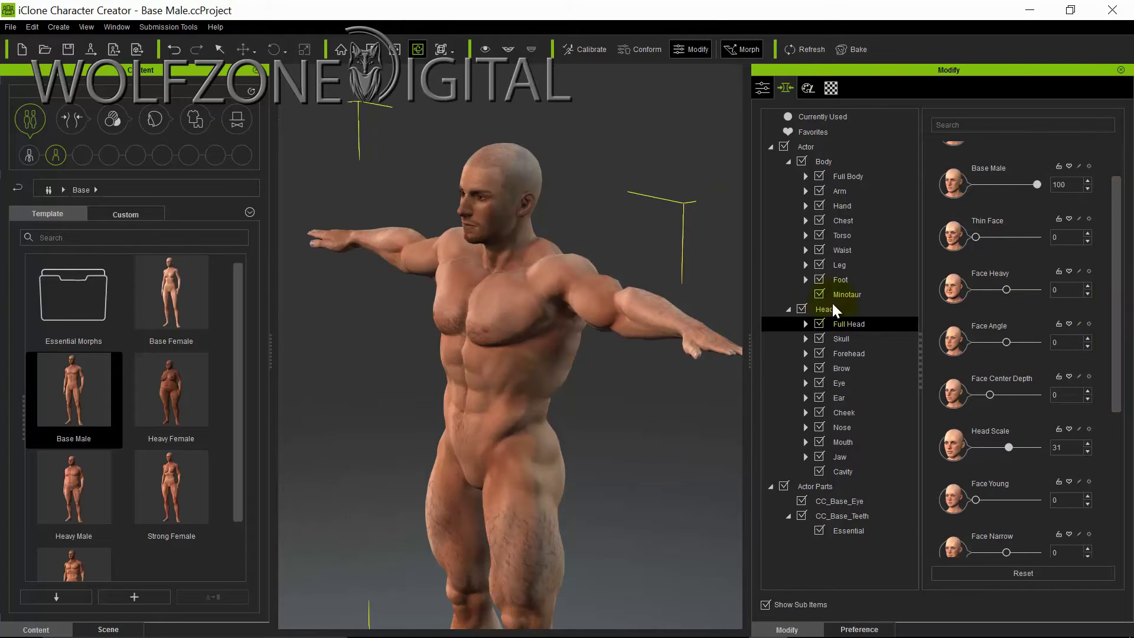
drag(678, 189, 573, 189)
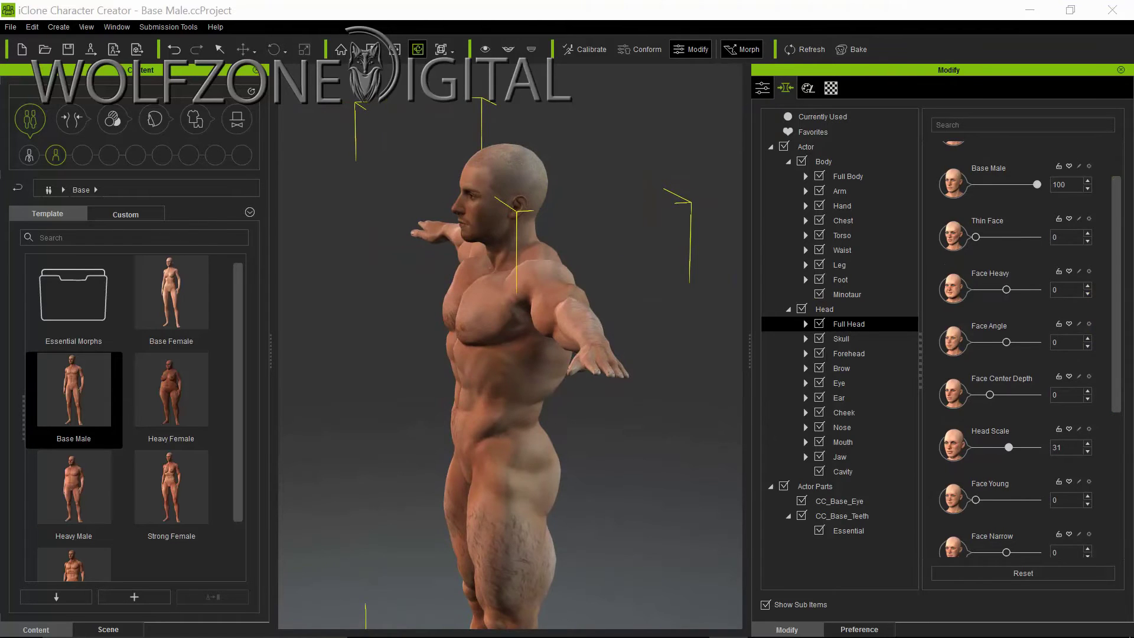
drag(1004, 0, 603, 78)
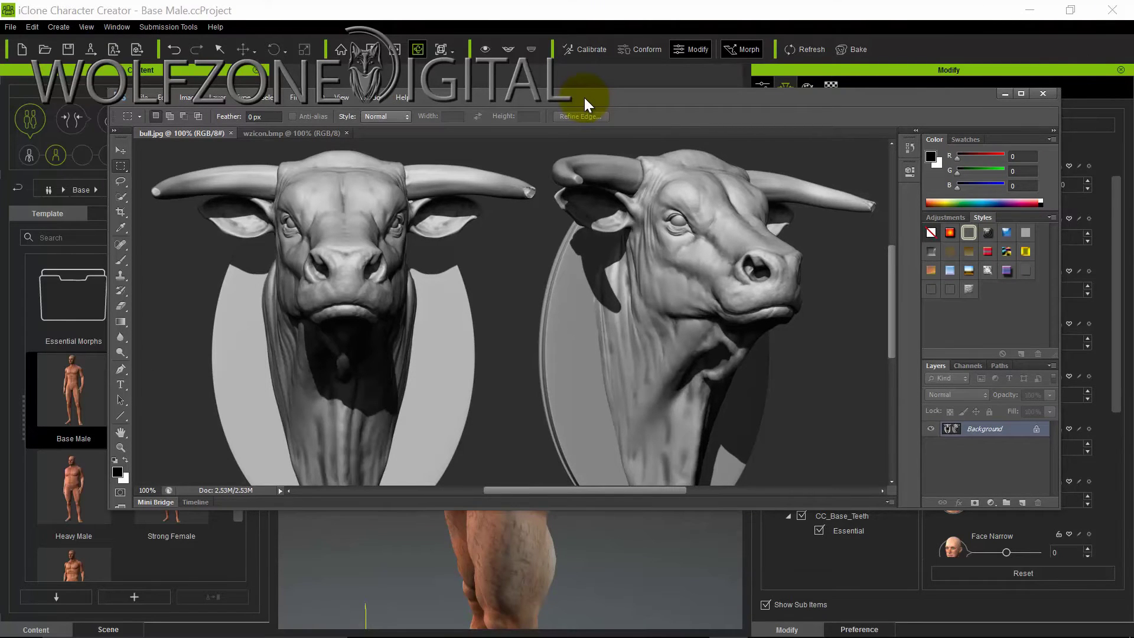
key(alt+Tab)
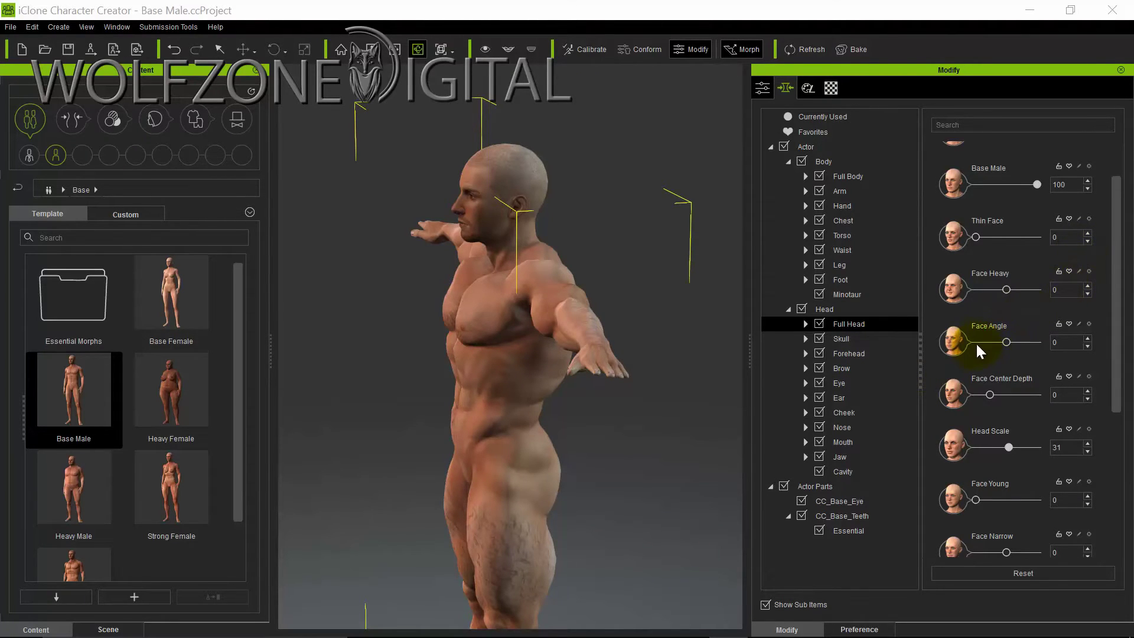
Step: Stretch the face by setting the Full Head morphs Face Angle and Face Center Depth to 100, and bake the character's morphs
drag(1005, 341, 1055, 349)
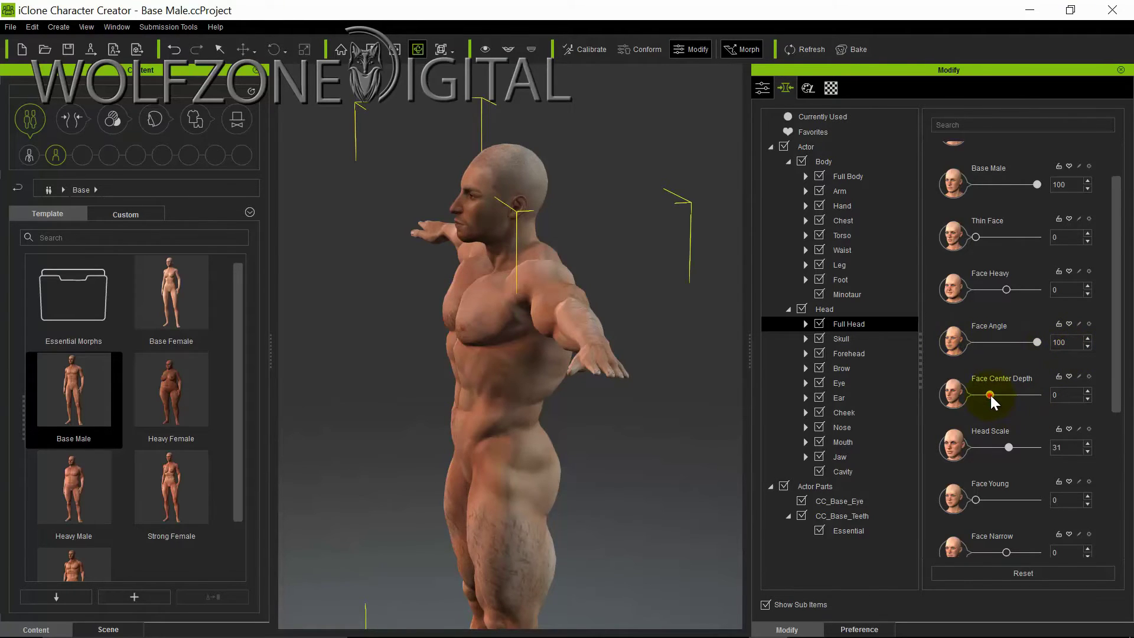
drag(990, 394, 1067, 391)
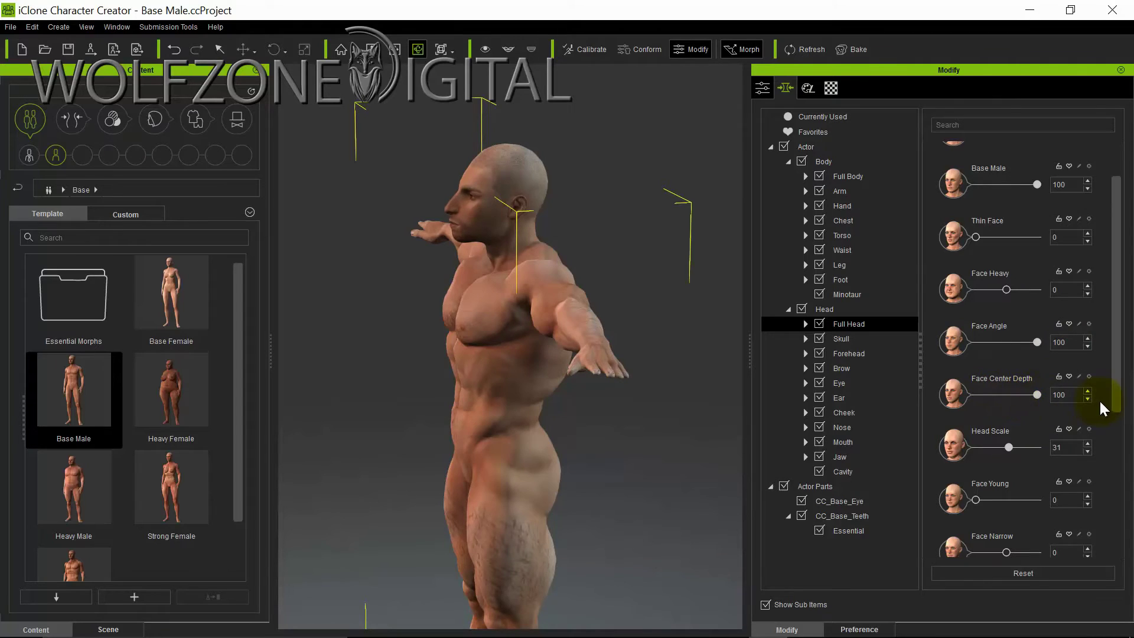
click(1061, 341)
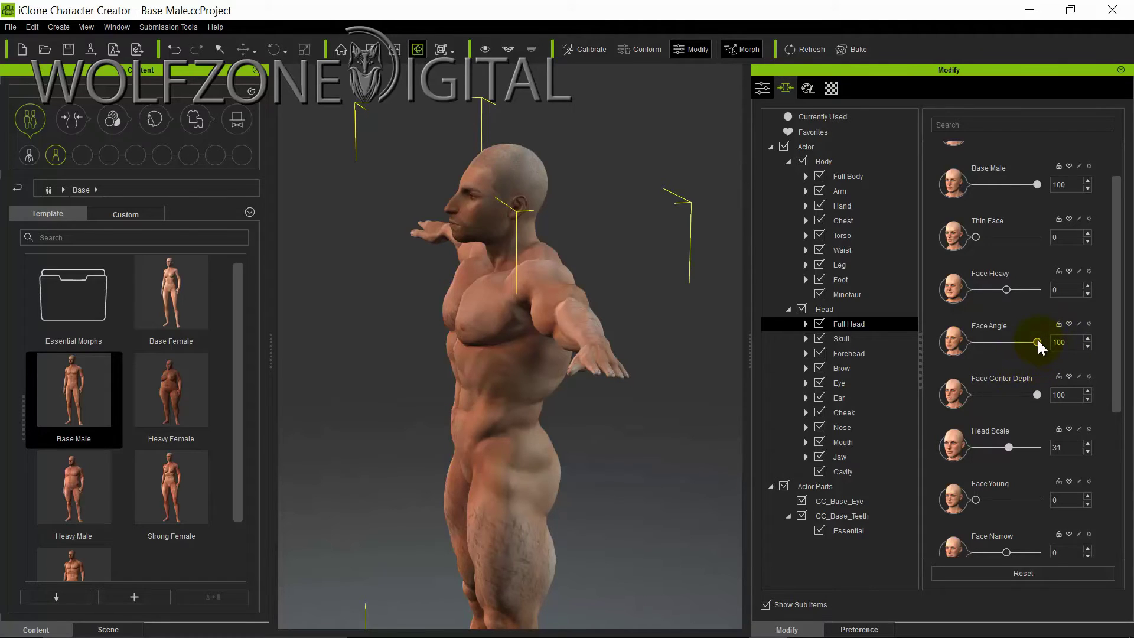
click(845, 48)
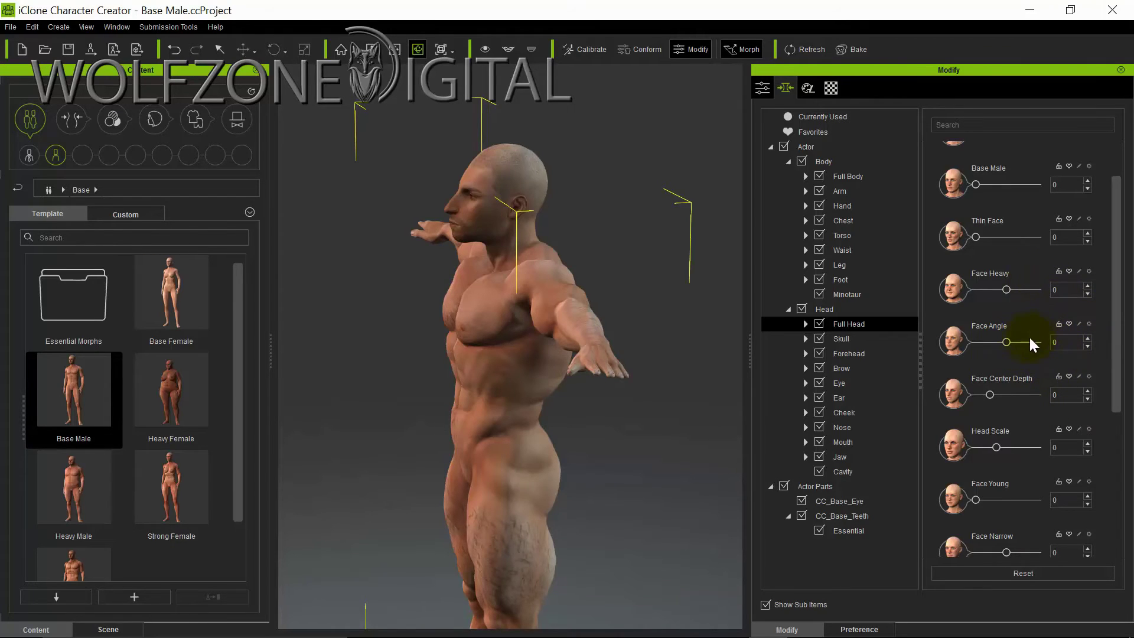
Step: Elongate the face further by setting Face Angle and Face Center Depth to 200 each, and inspect the head's profile
drag(1006, 341, 1036, 342)
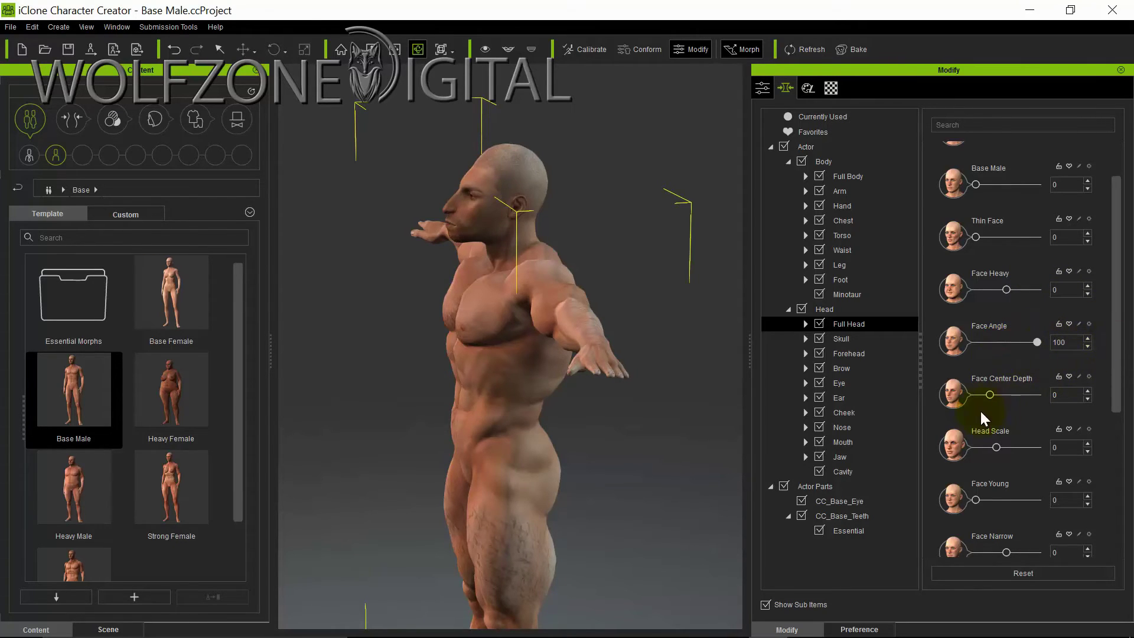
drag(990, 395, 1093, 397)
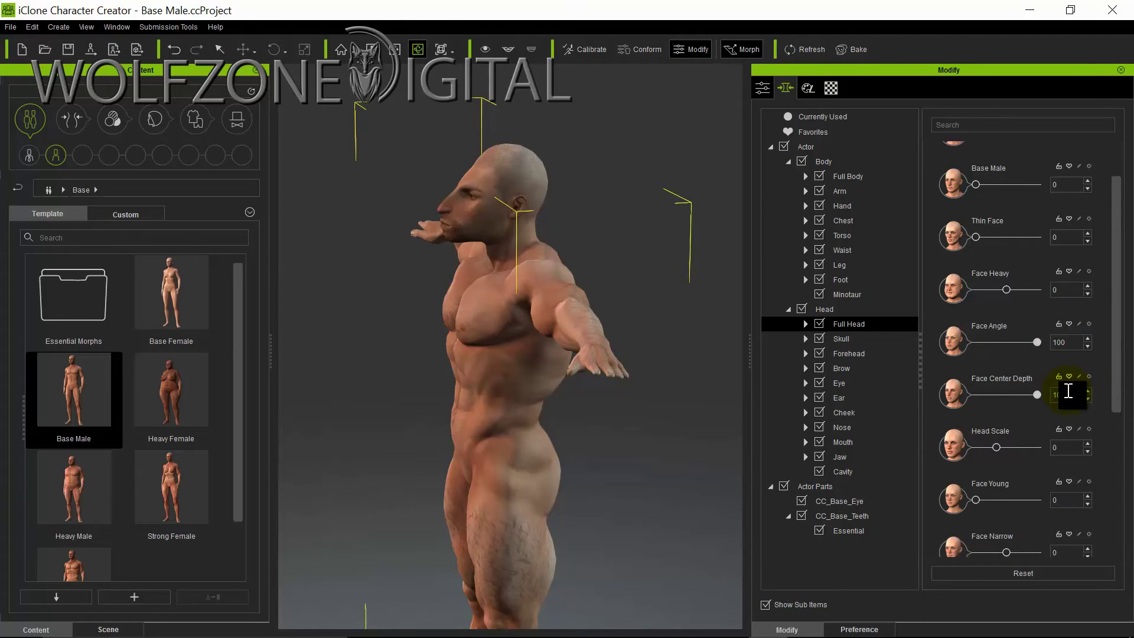
double_click(1066, 394)
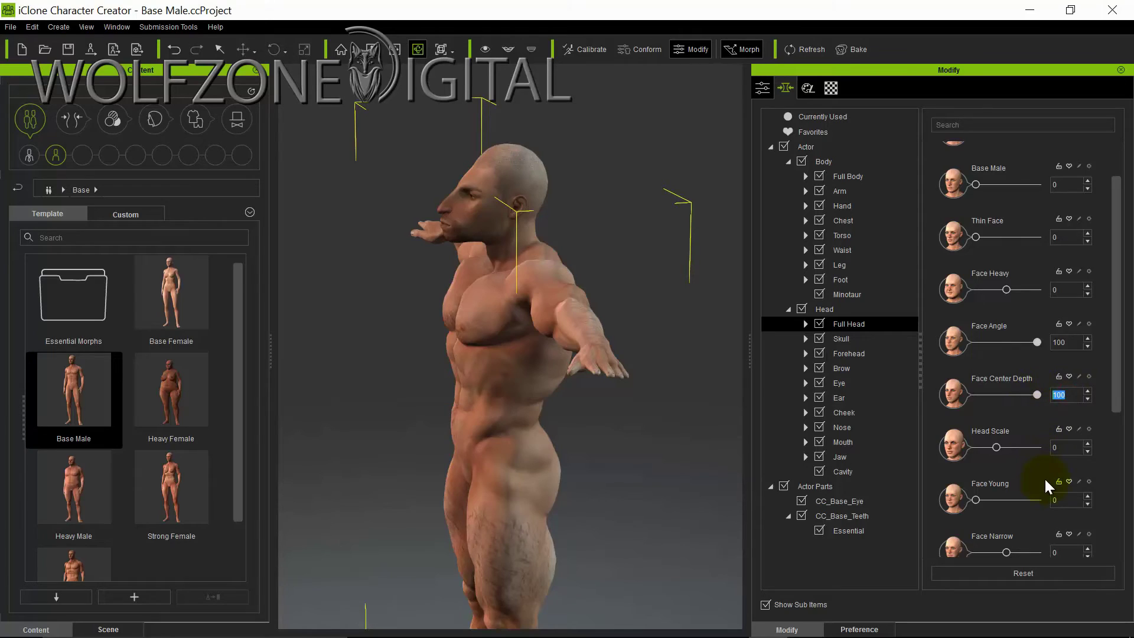
text(200)
key(Return)
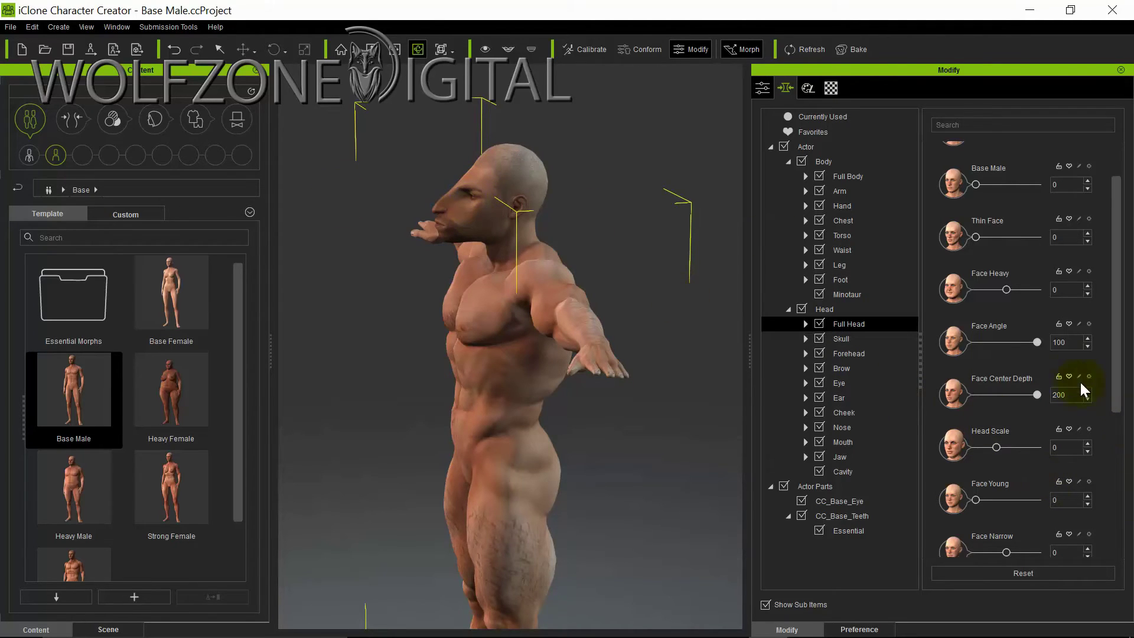
drag(1067, 346, 1019, 346)
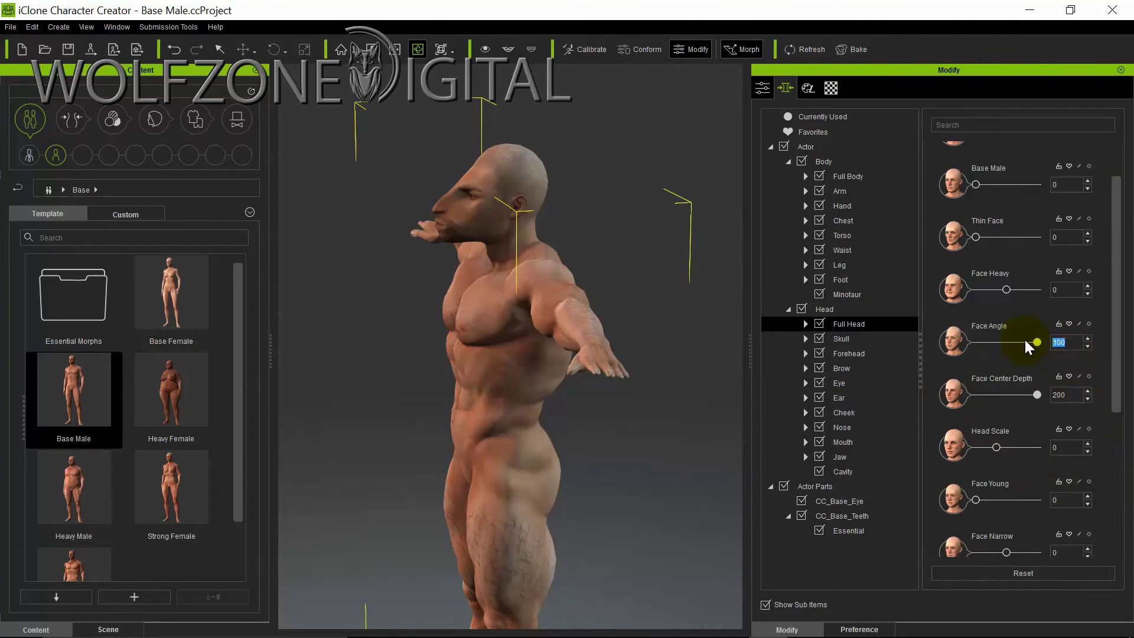
text(200)
key(Return)
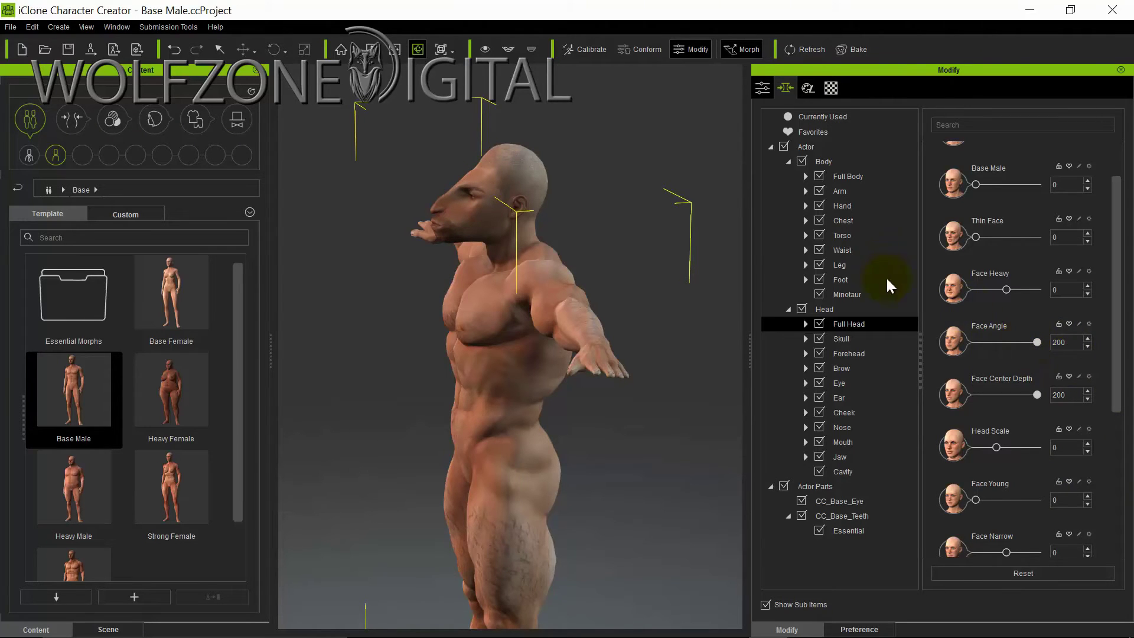
drag(551, 230, 496, 225)
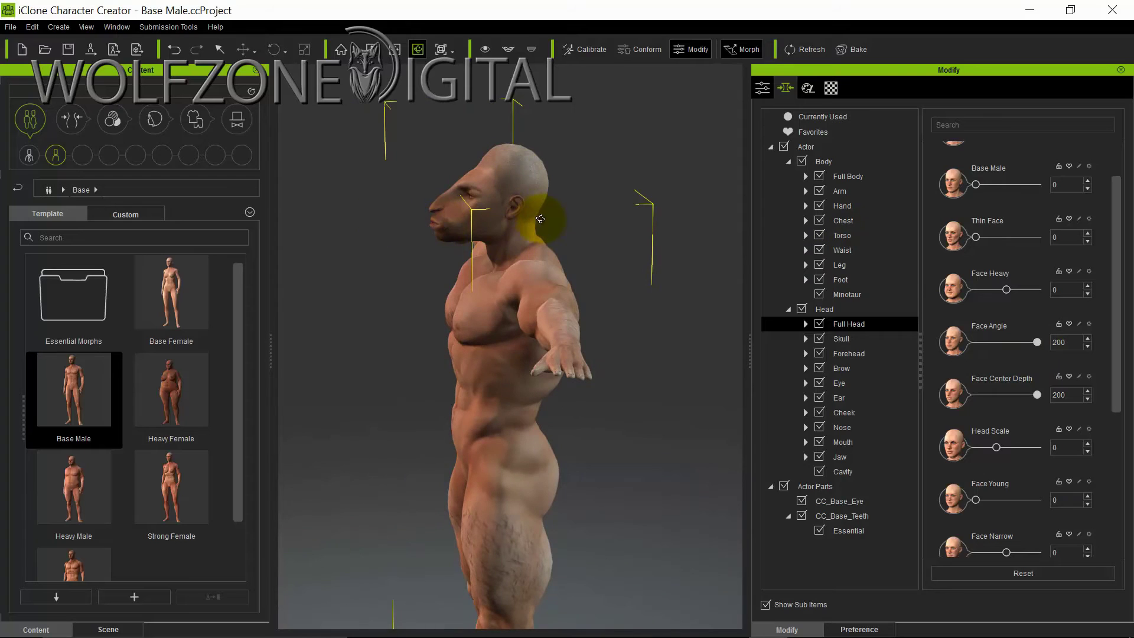
right_drag(463, 177, 609, 236)
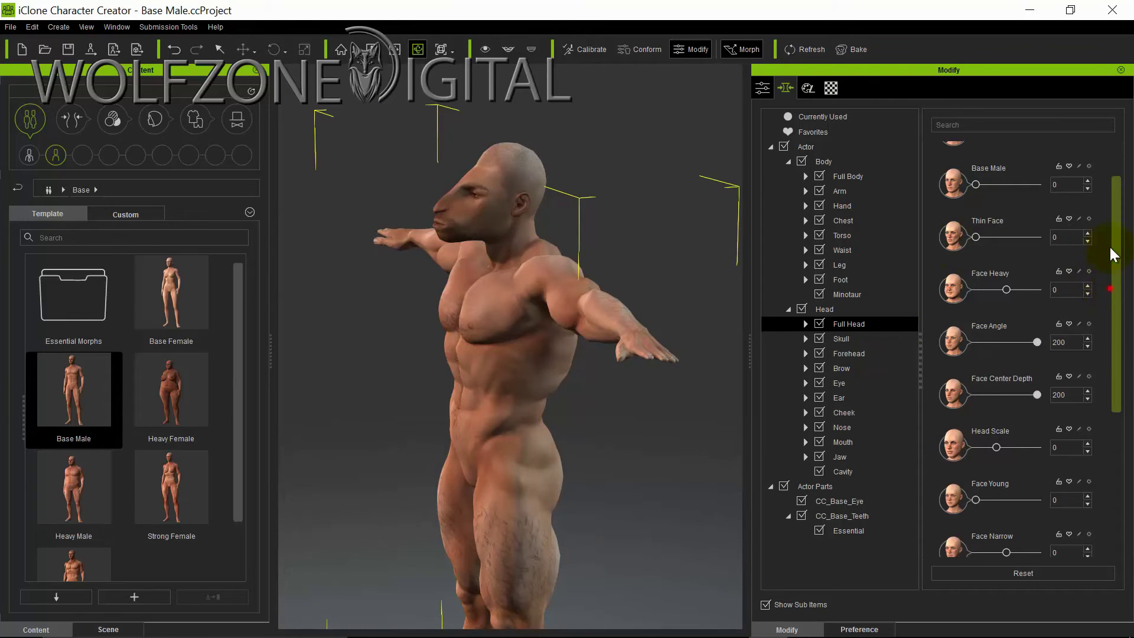
Step: Flatten the top of the head by setting the Skull Height morph to -75, and check the head from several angles
click(859, 341)
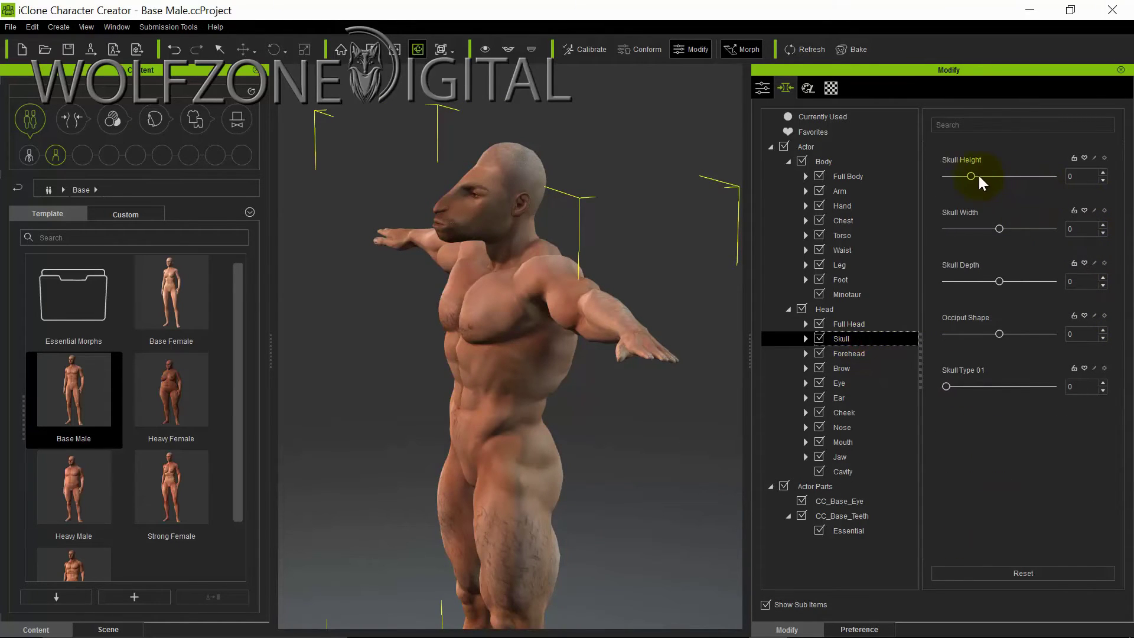
drag(970, 176, 883, 183)
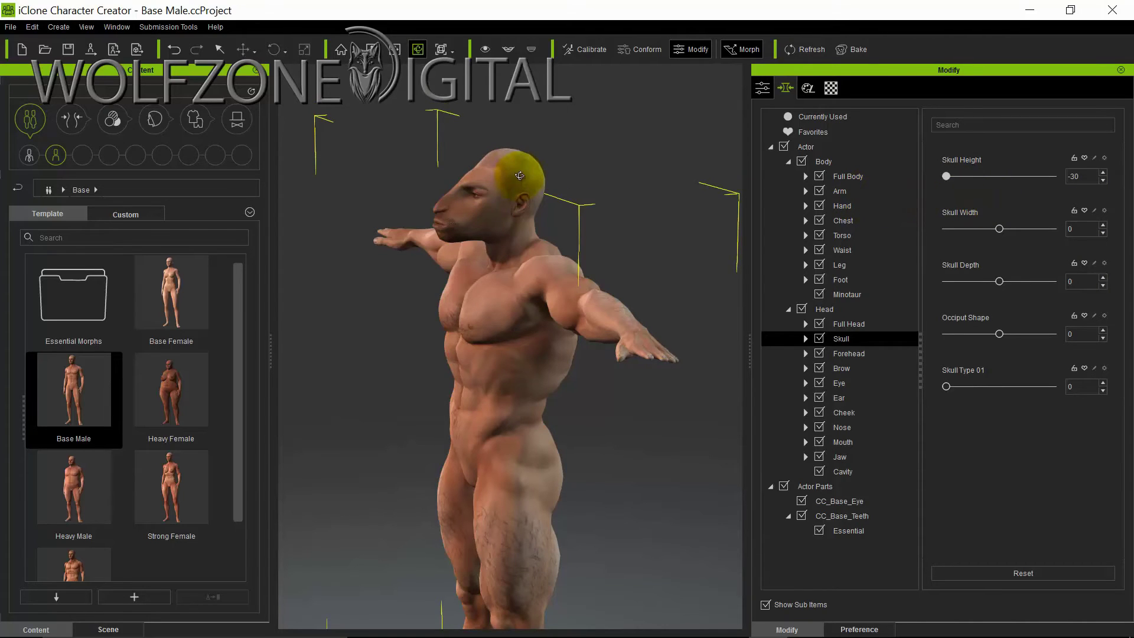
drag(609, 165, 561, 155)
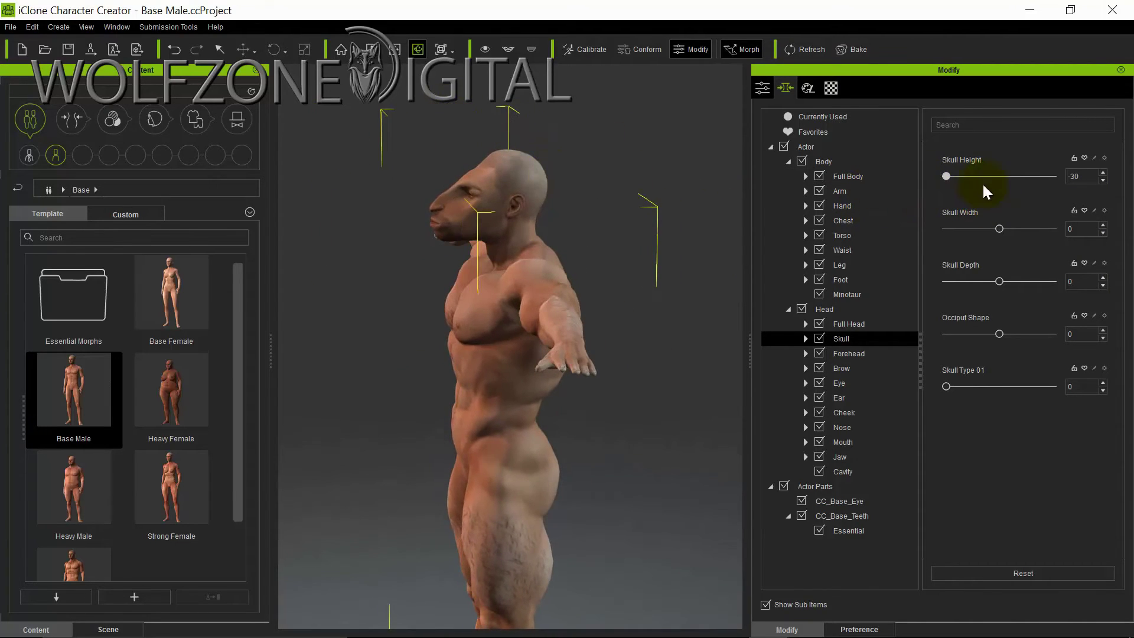
double_click(1086, 177)
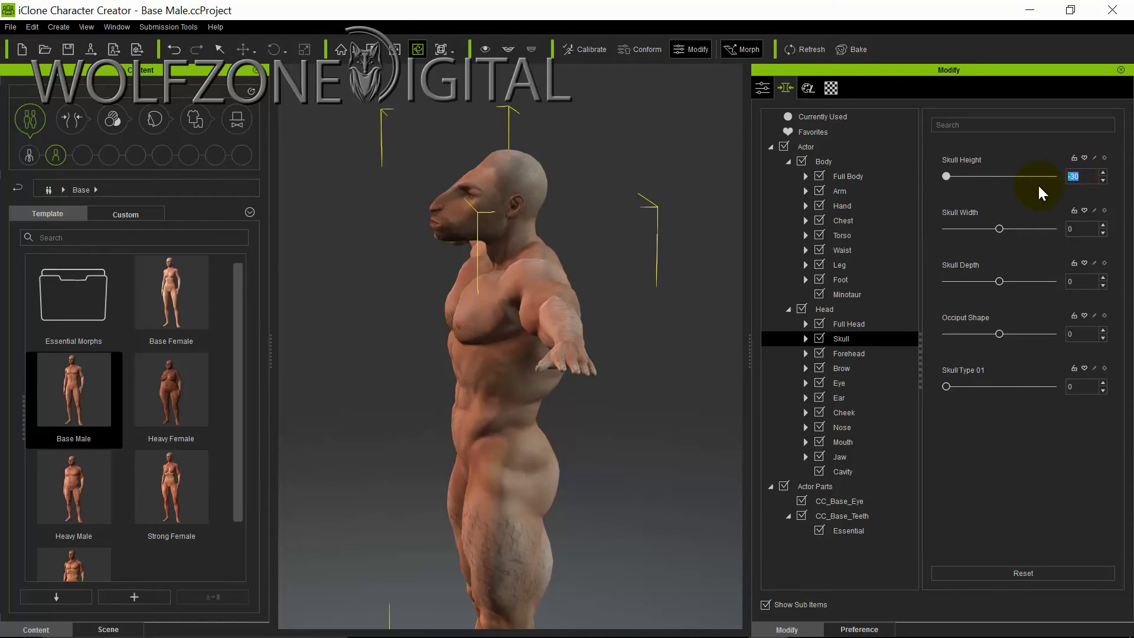
text(-50)
key(Return)
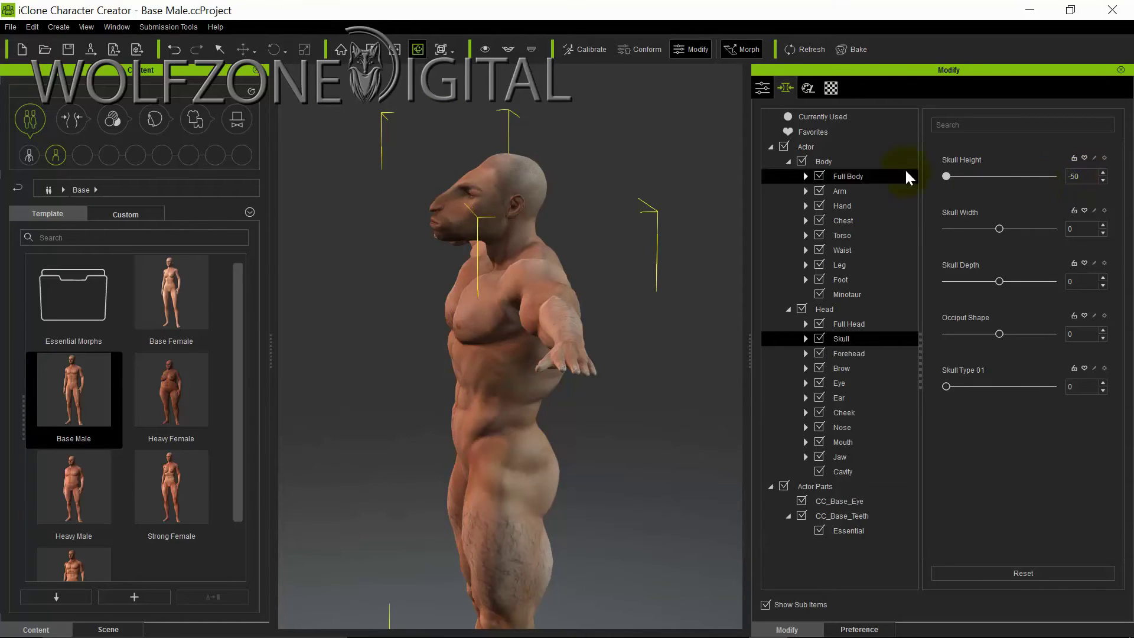
double_click(1080, 176)
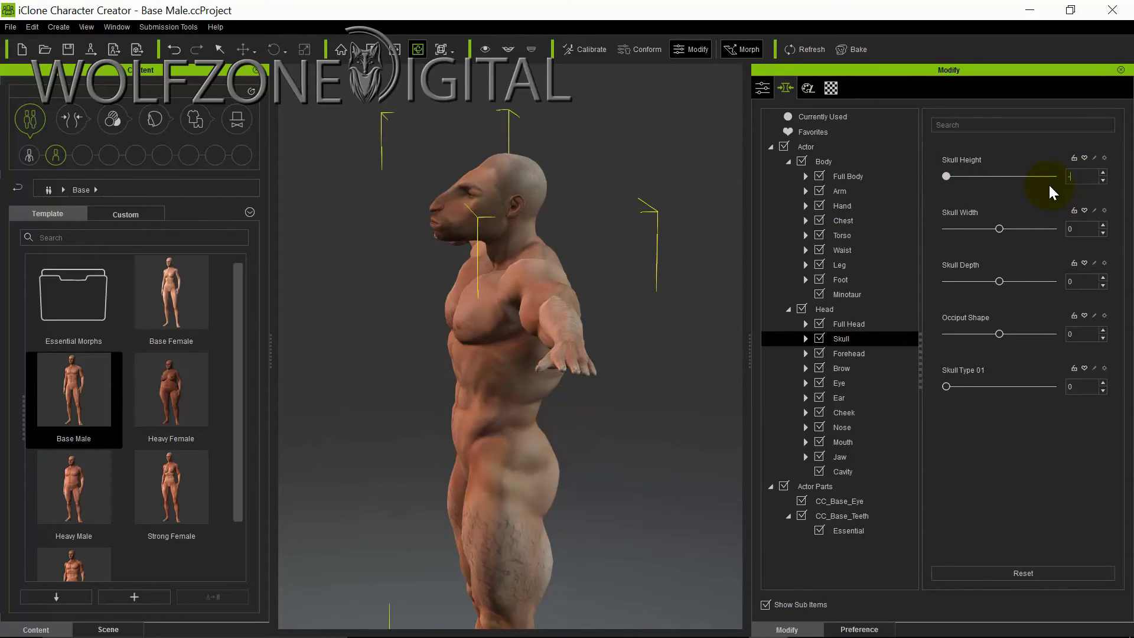
key(Return)
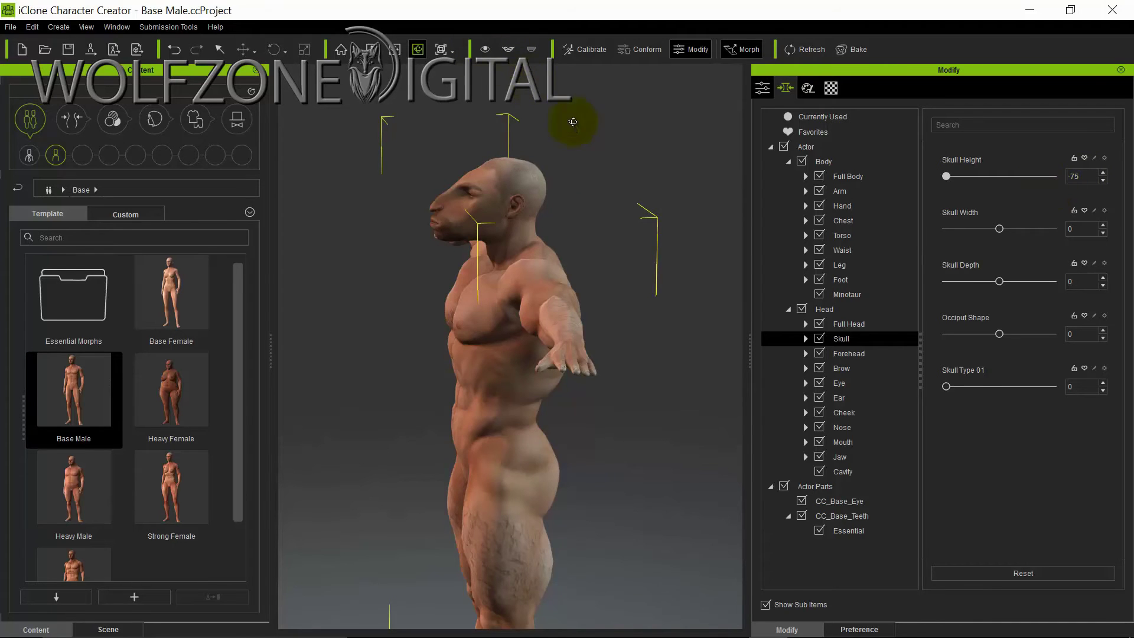
drag(503, 199, 804, 216)
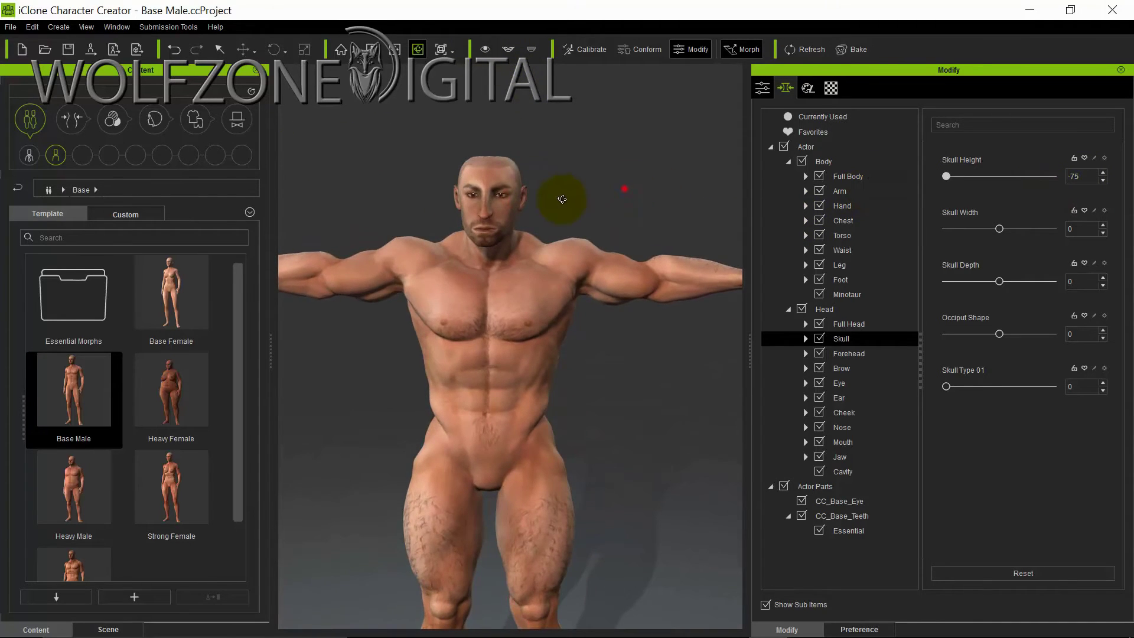
right_drag(561, 195, 375, 213)
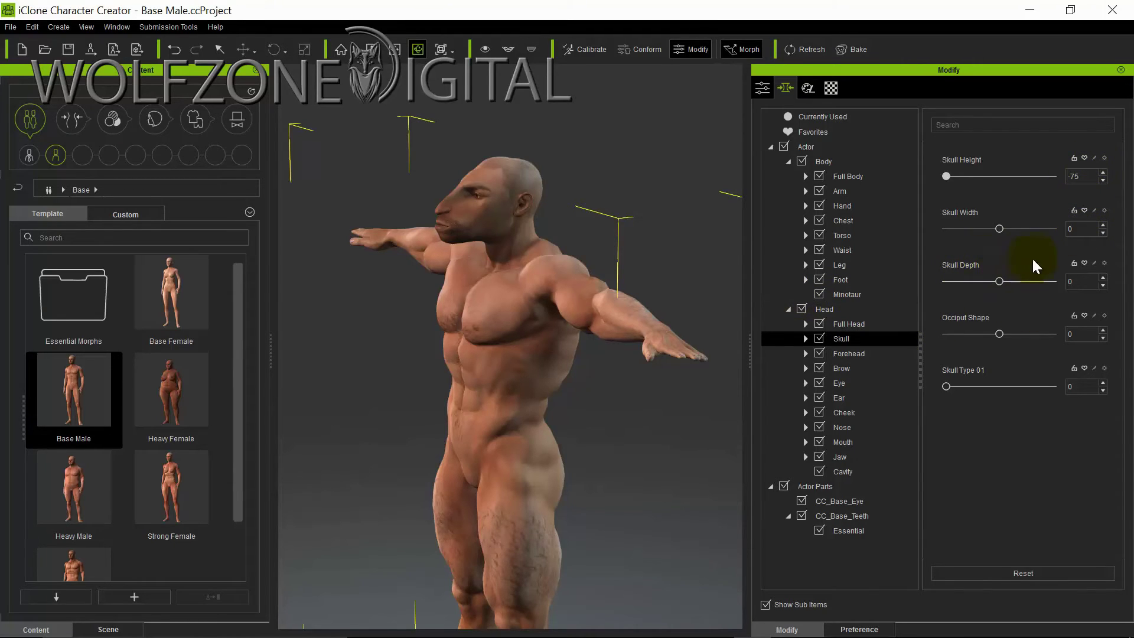
Step: Mark the Full Head morphs Face Angle and Face Center Depth as favorites
click(857, 325)
scroll(1116, 330, down, 2)
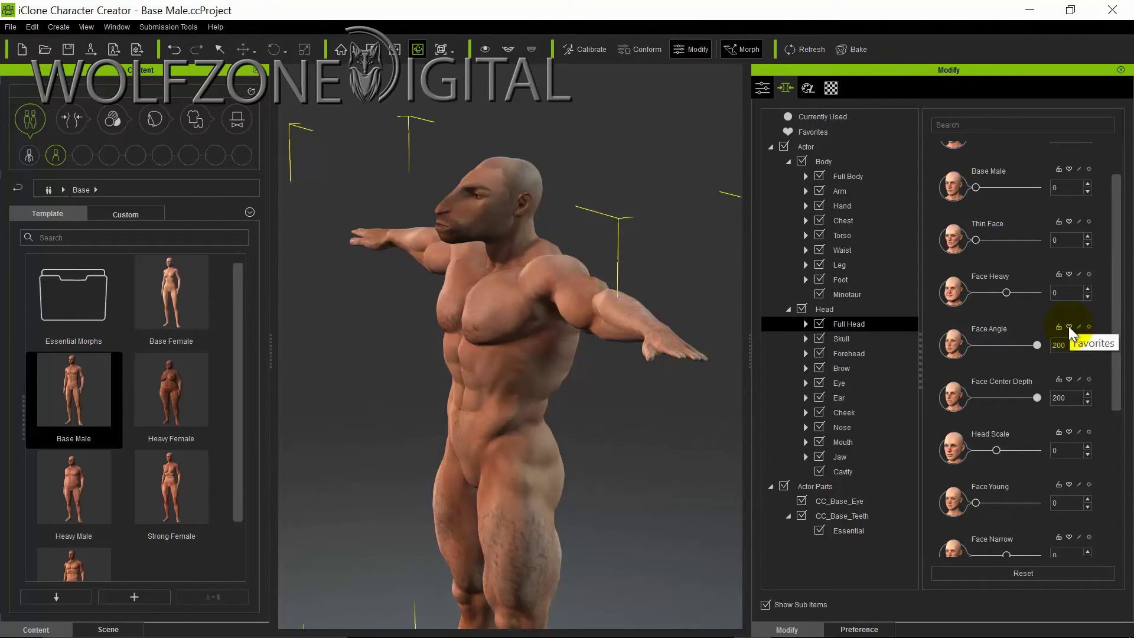
click(535, 203)
drag(738, 220, 632, 218)
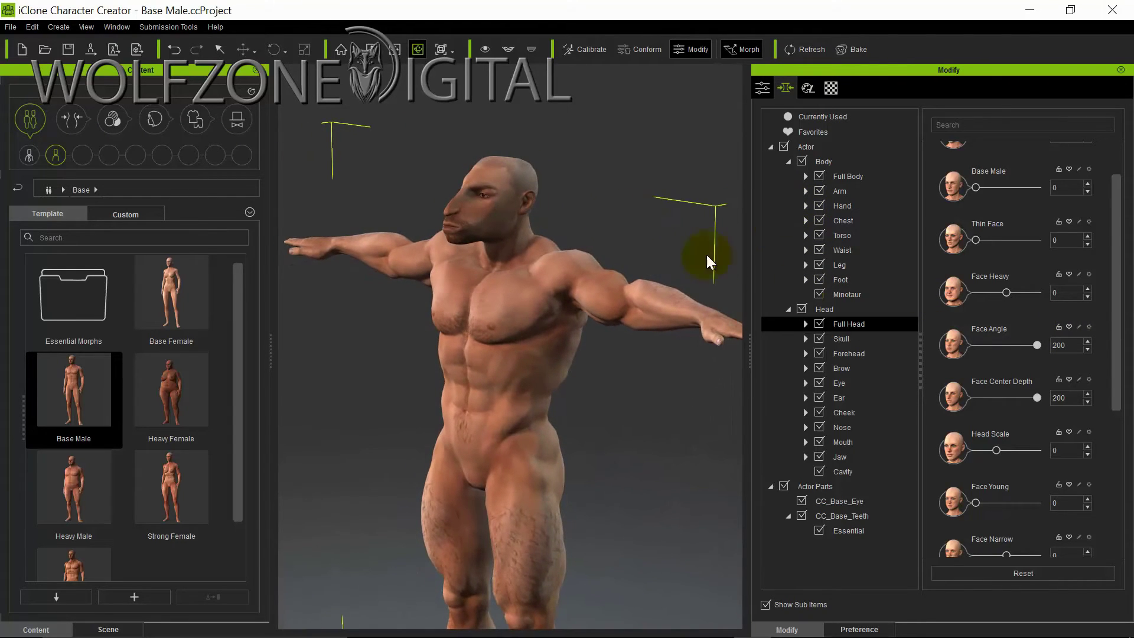
click(1069, 326)
click(1068, 380)
Step: Mark the Nose morphs Nose Bridge Flatten, Nose Width, Nostrils Width and Nostril Flesh Size as favorites
drag(620, 318, 585, 317)
scroll(567, 263, up, 4)
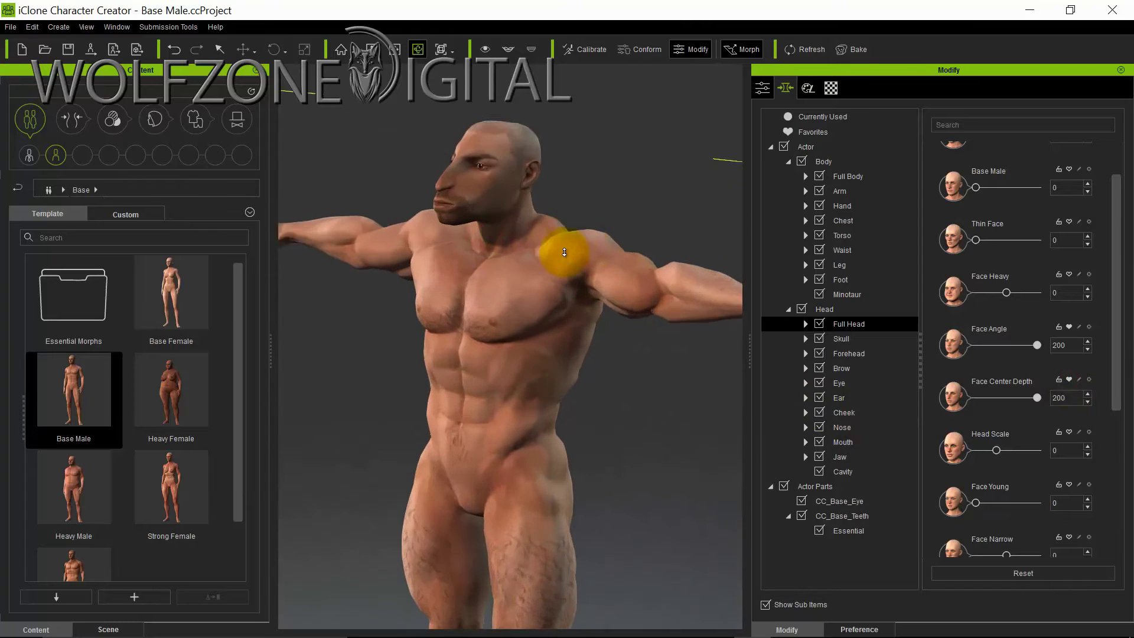
scroll(564, 252, up, 2)
scroll(565, 253, down, 3)
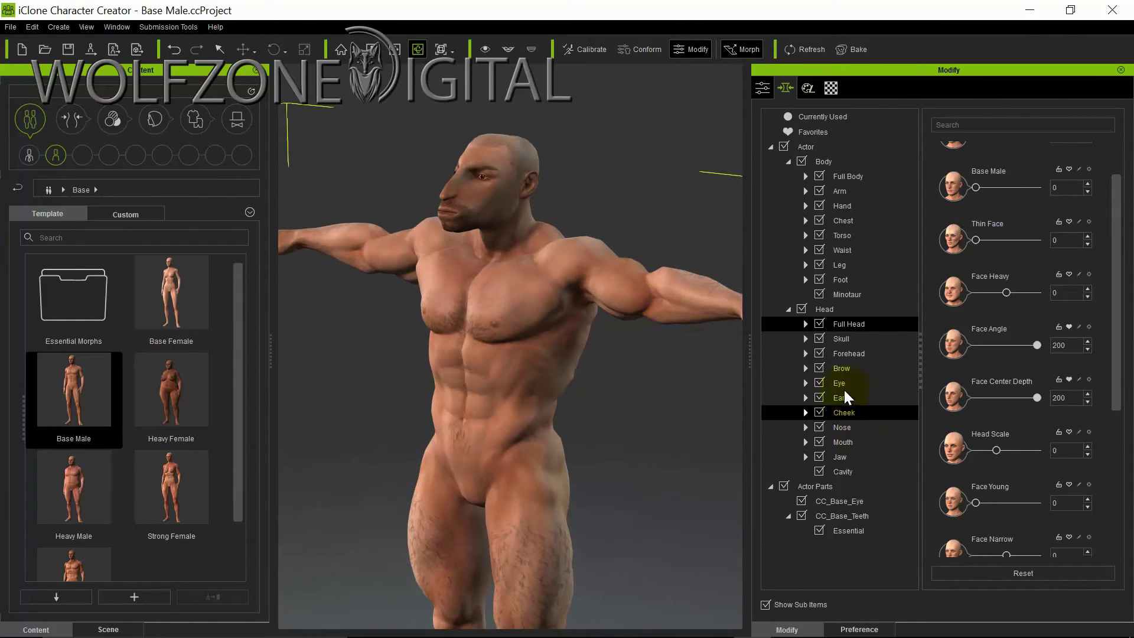
click(844, 427)
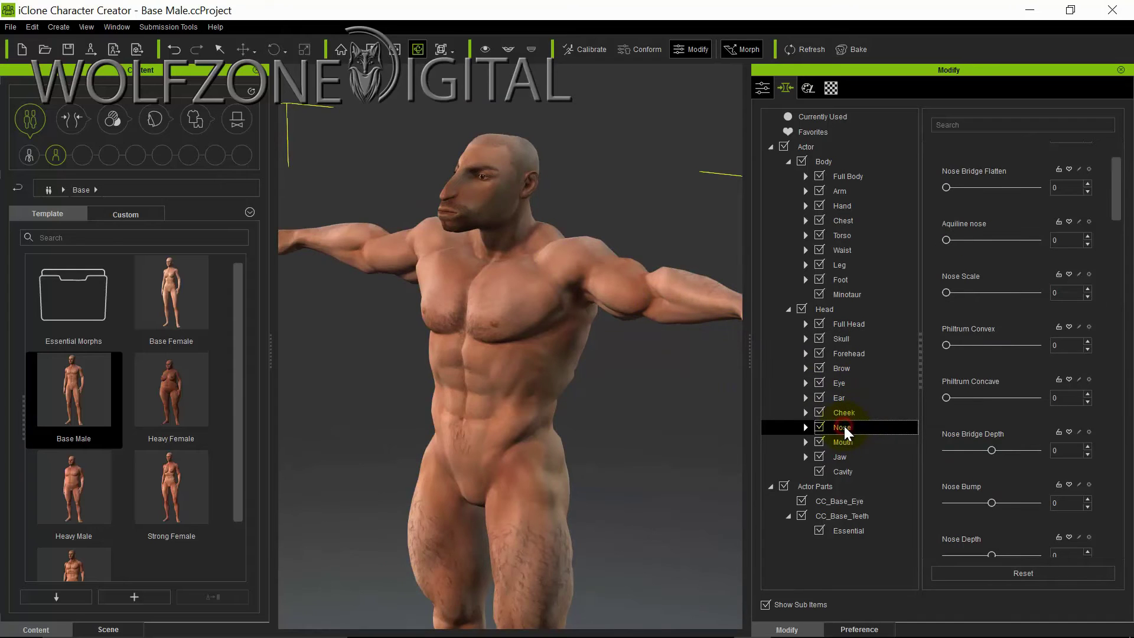
scroll(1122, 177, up, 2)
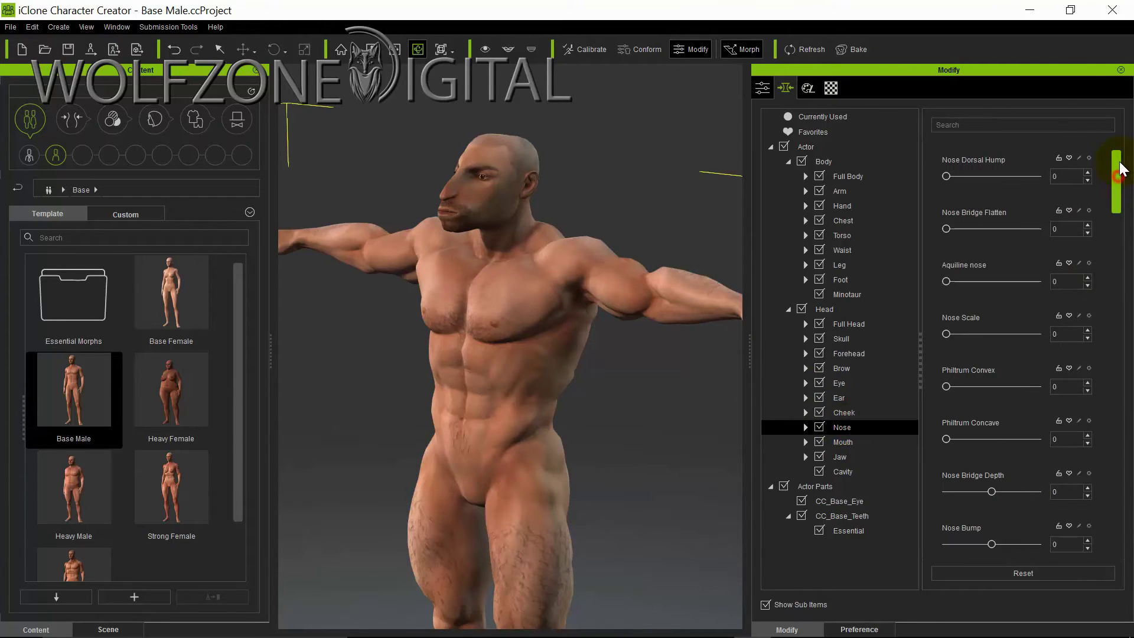
click(1069, 210)
drag(1113, 200, 1129, 275)
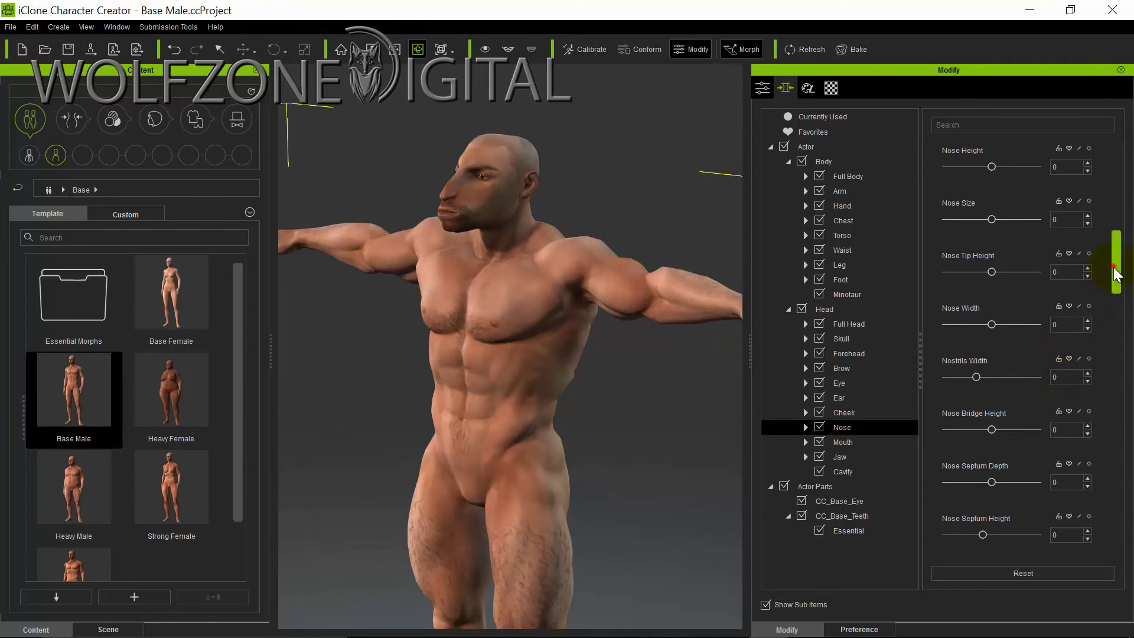
drag(1114, 254, 1106, 293)
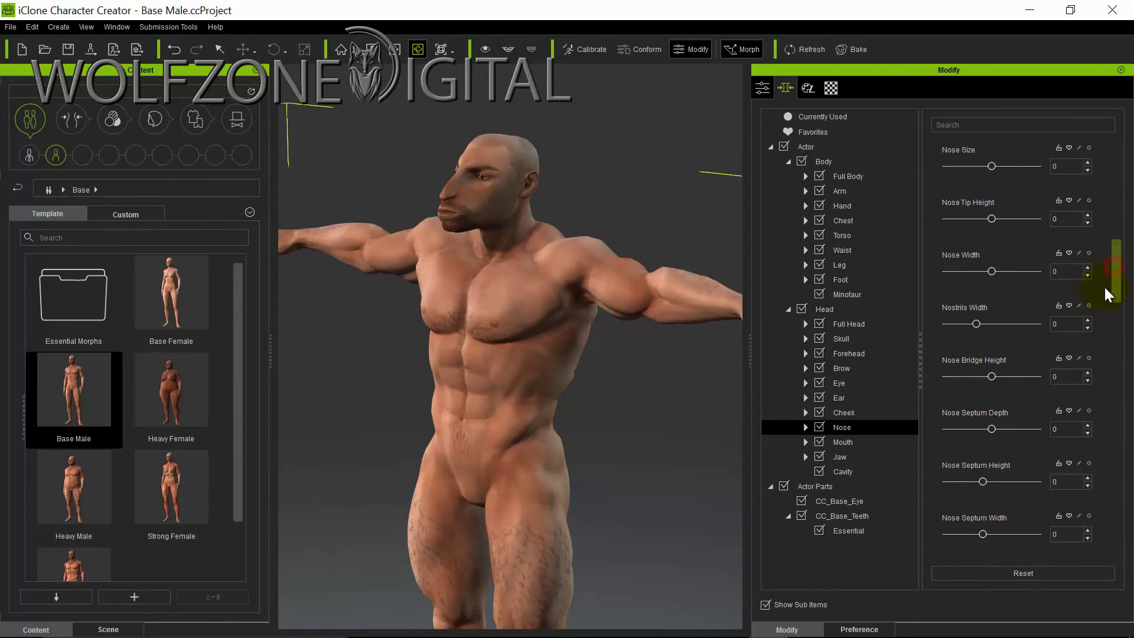
click(1069, 306)
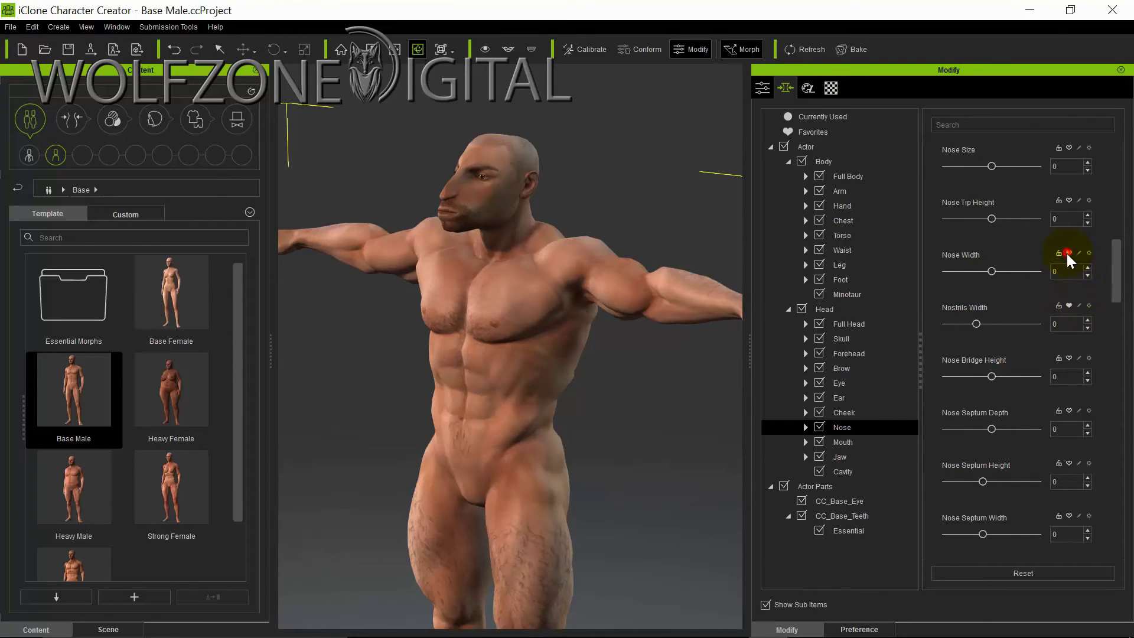
drag(523, 333, 548, 326)
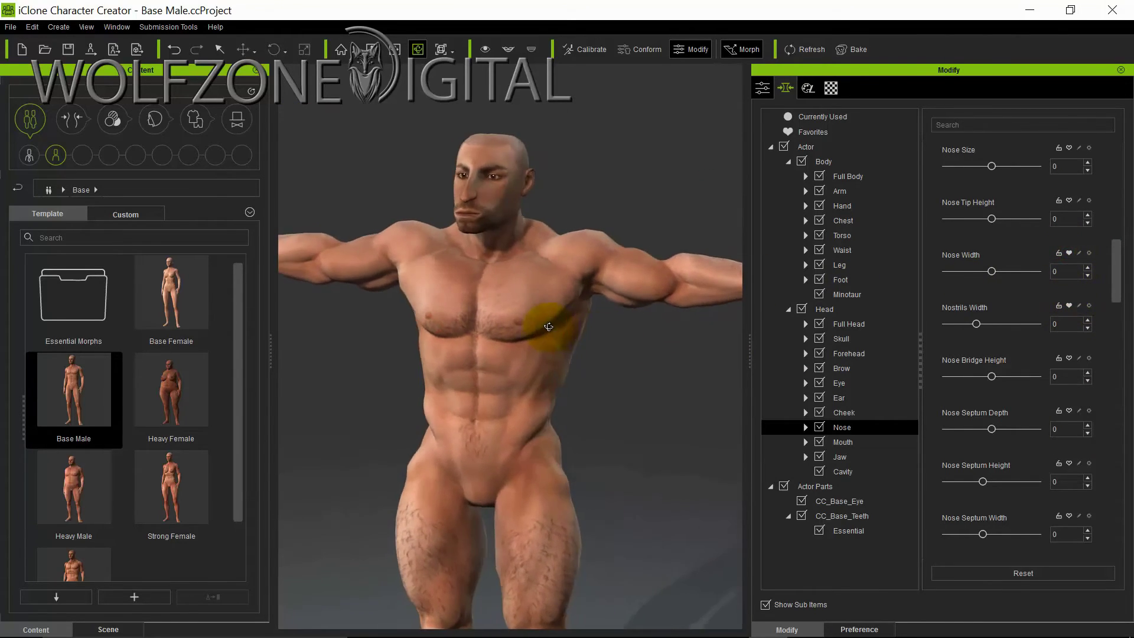
drag(1116, 291, 1124, 356)
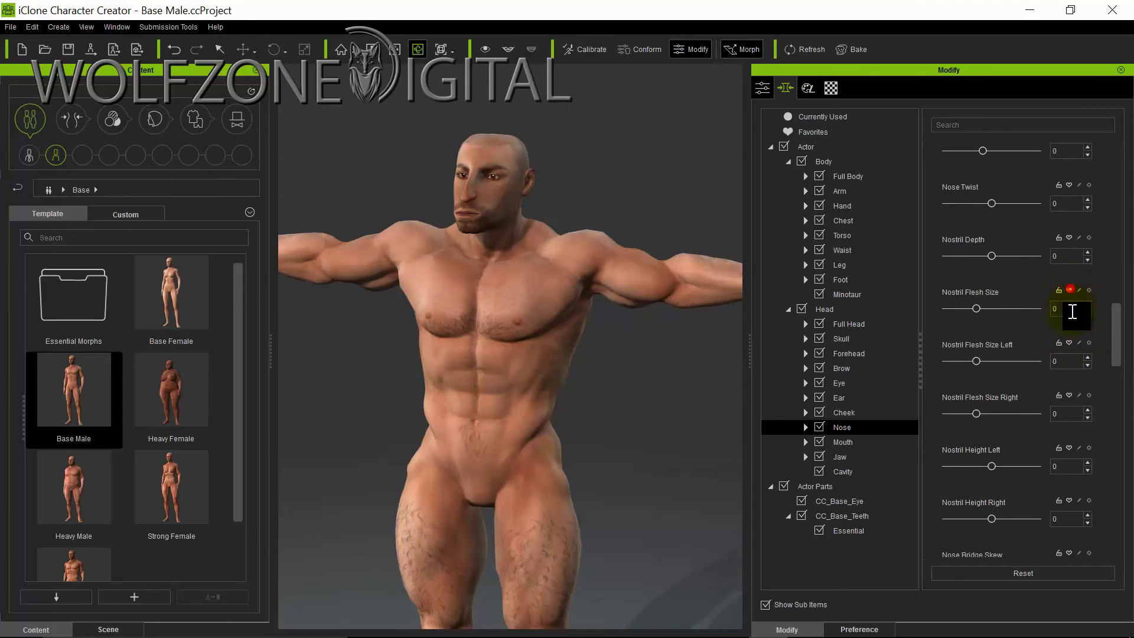
click(1068, 290)
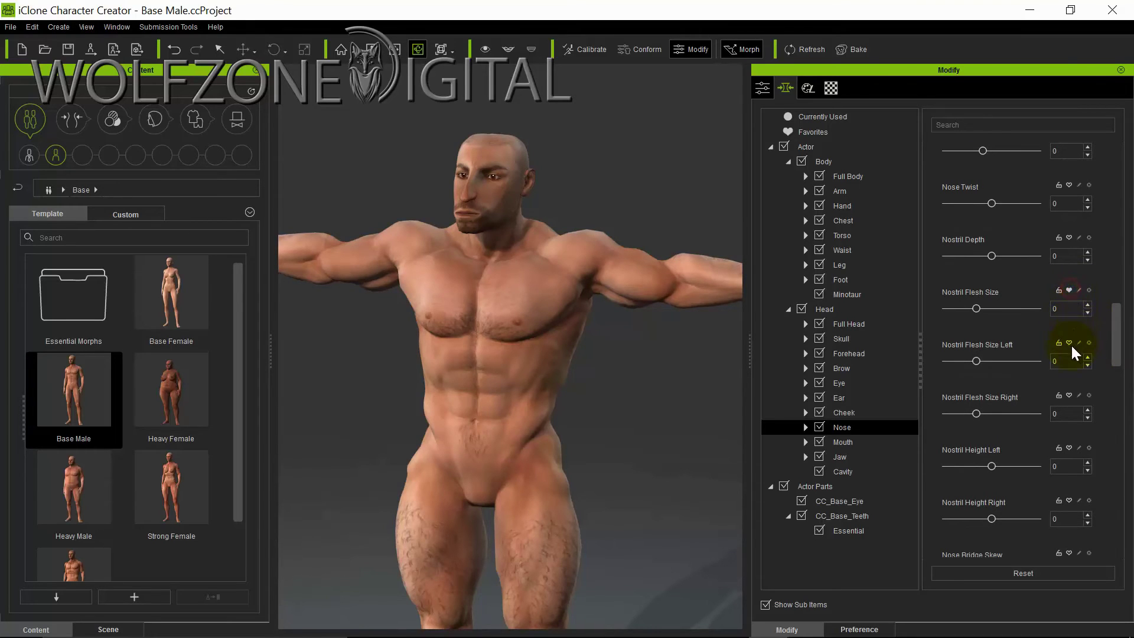
Step: Display the favorite morphs and review the collected face and nose sliders
click(804, 132)
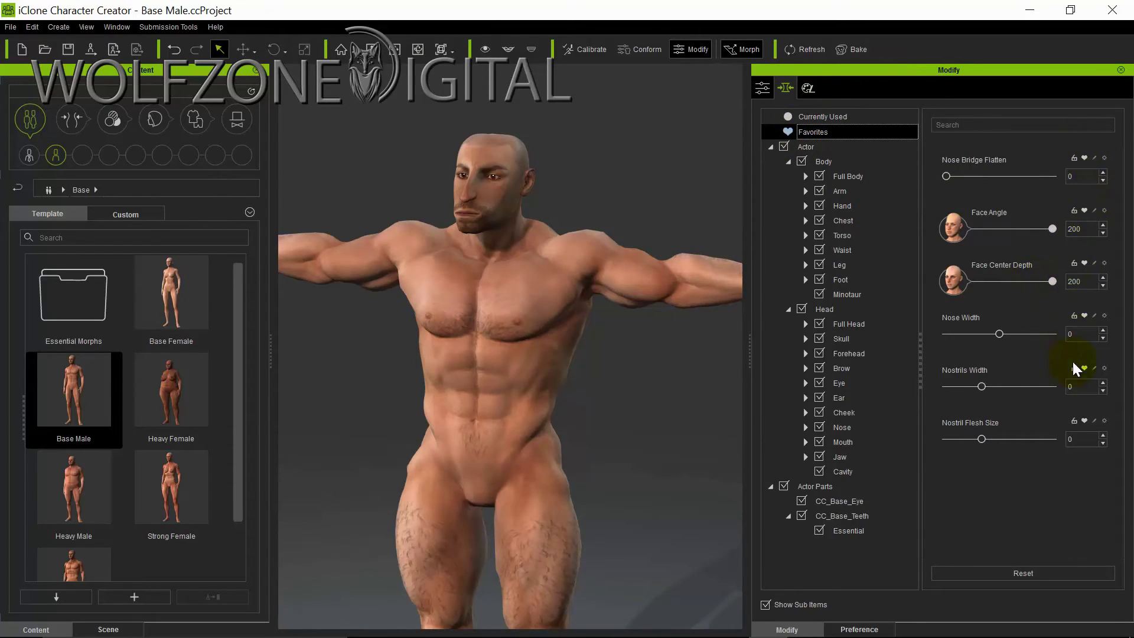
click(810, 143)
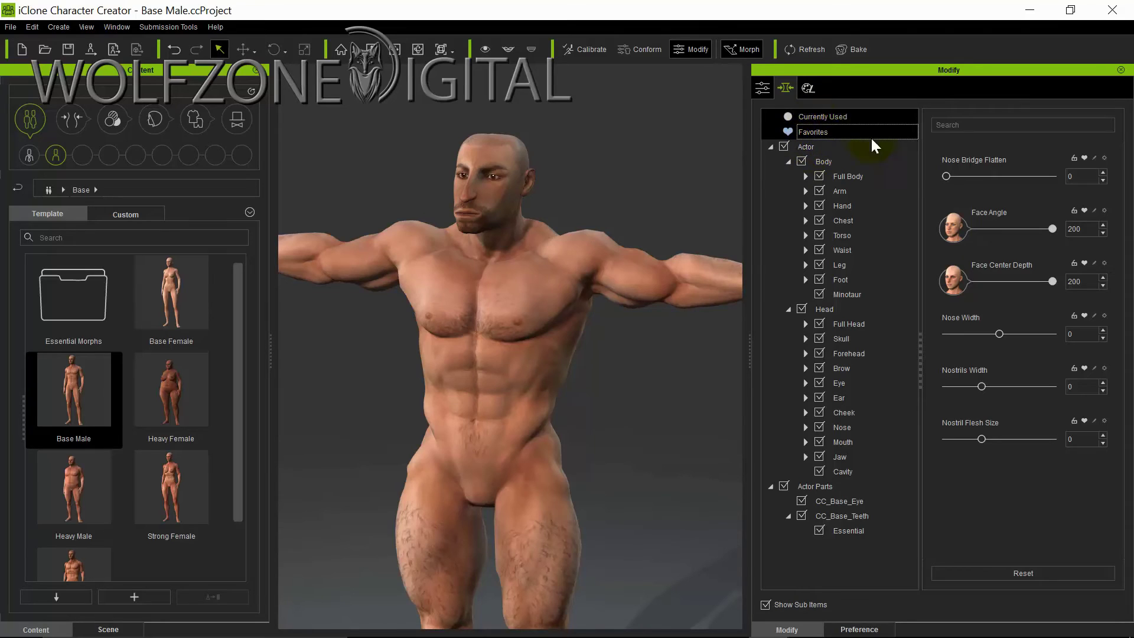
click(822, 160)
click(850, 176)
click(833, 190)
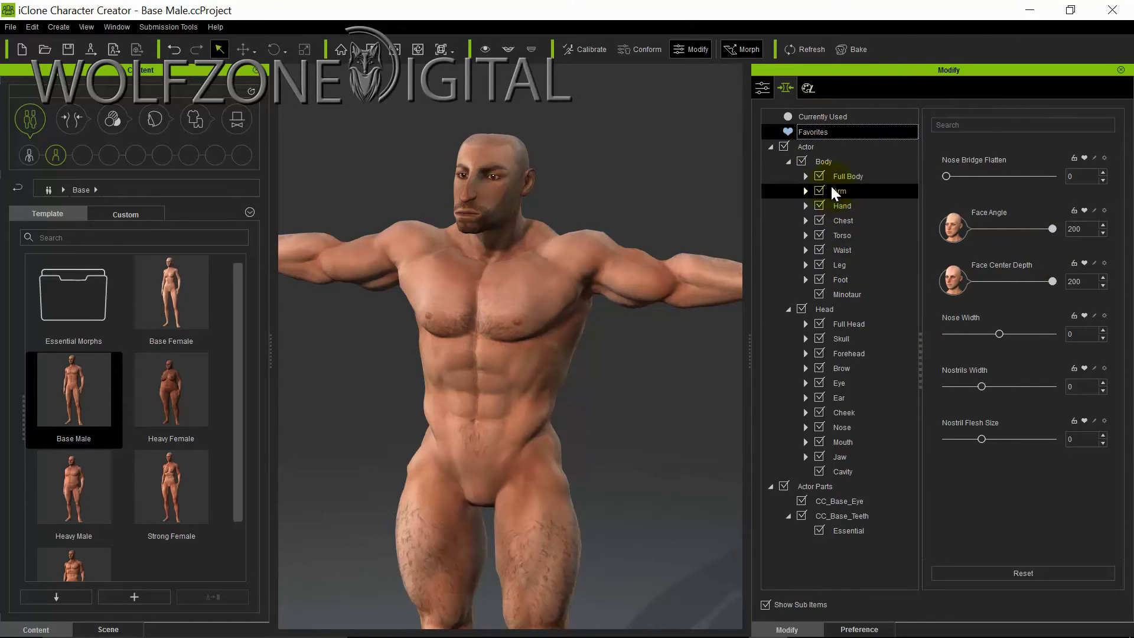
click(856, 355)
click(857, 367)
click(849, 324)
click(848, 354)
click(847, 368)
click(844, 397)
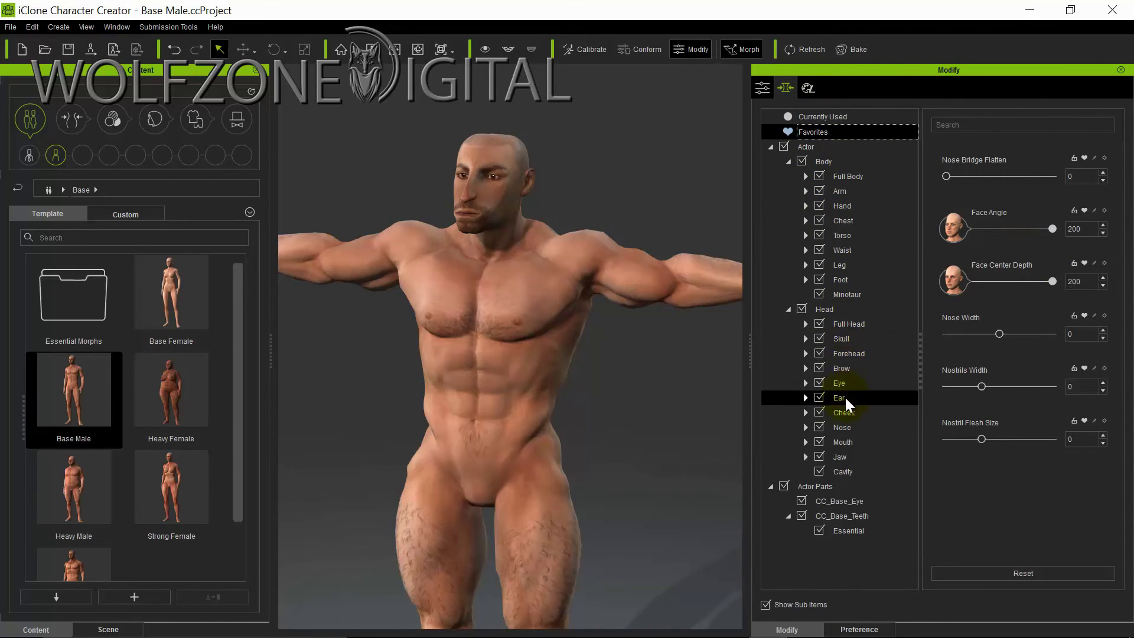
click(844, 382)
click(847, 353)
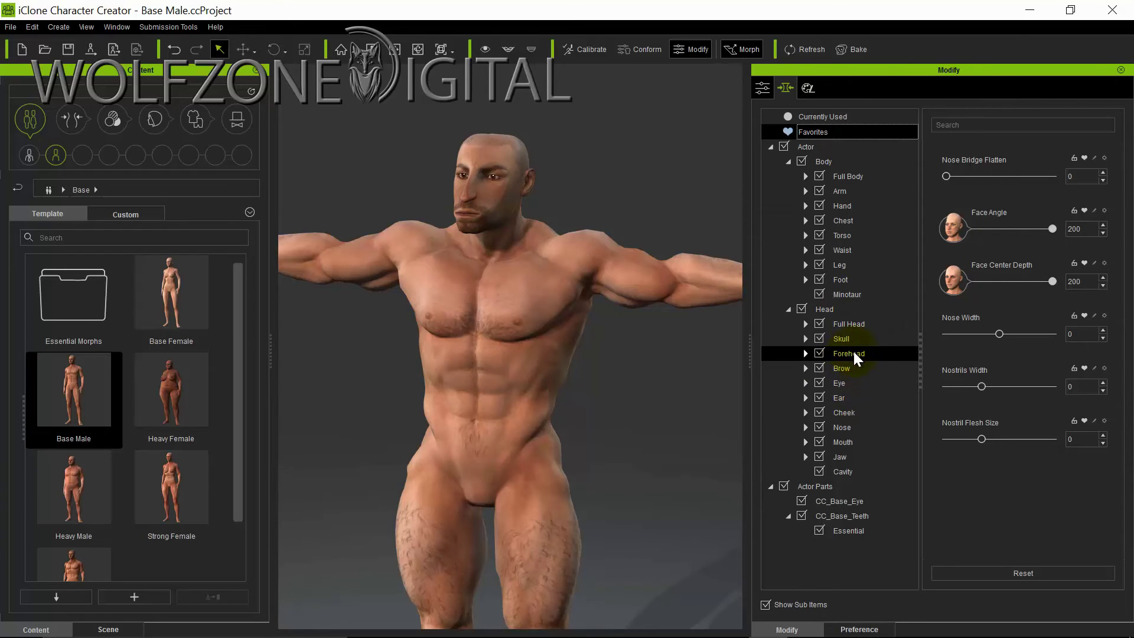
click(850, 338)
click(846, 383)
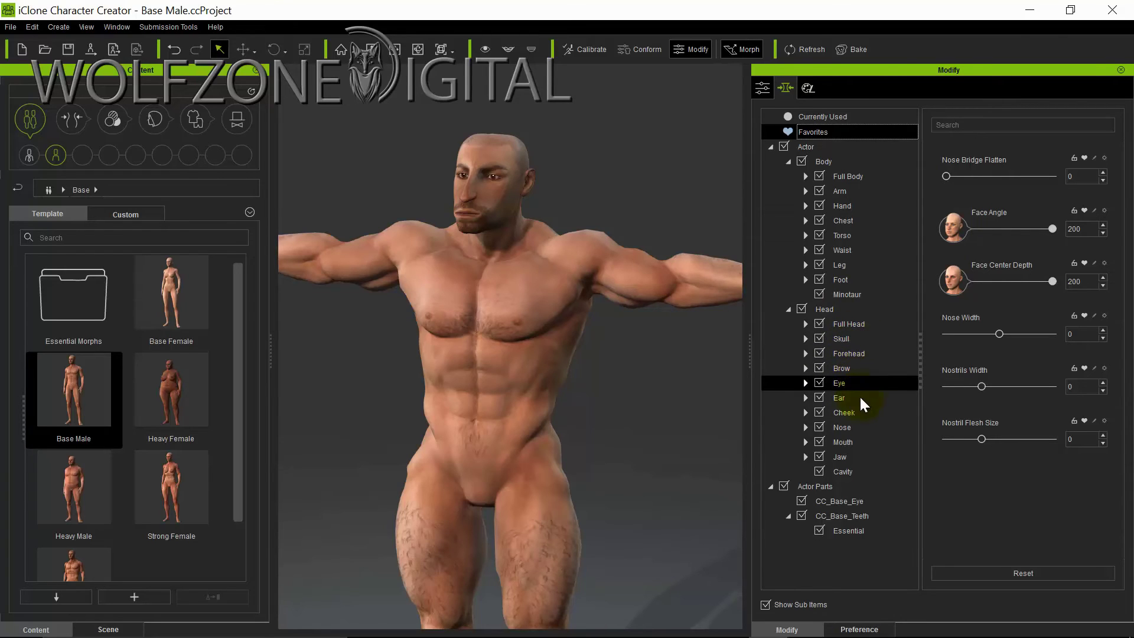
click(845, 426)
click(846, 440)
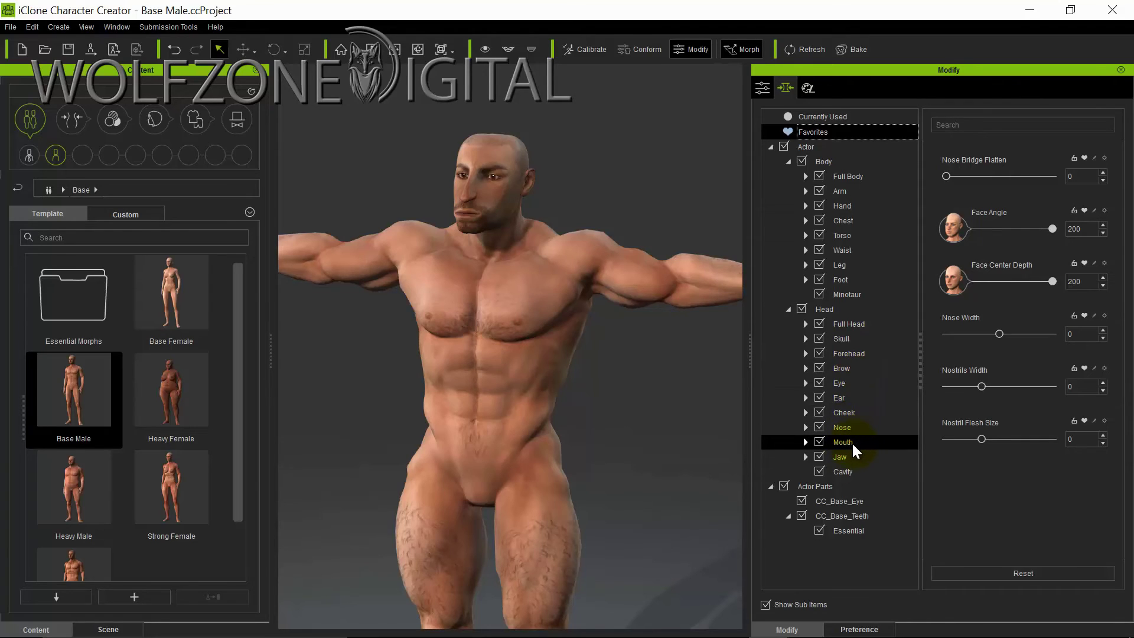
click(844, 382)
click(842, 337)
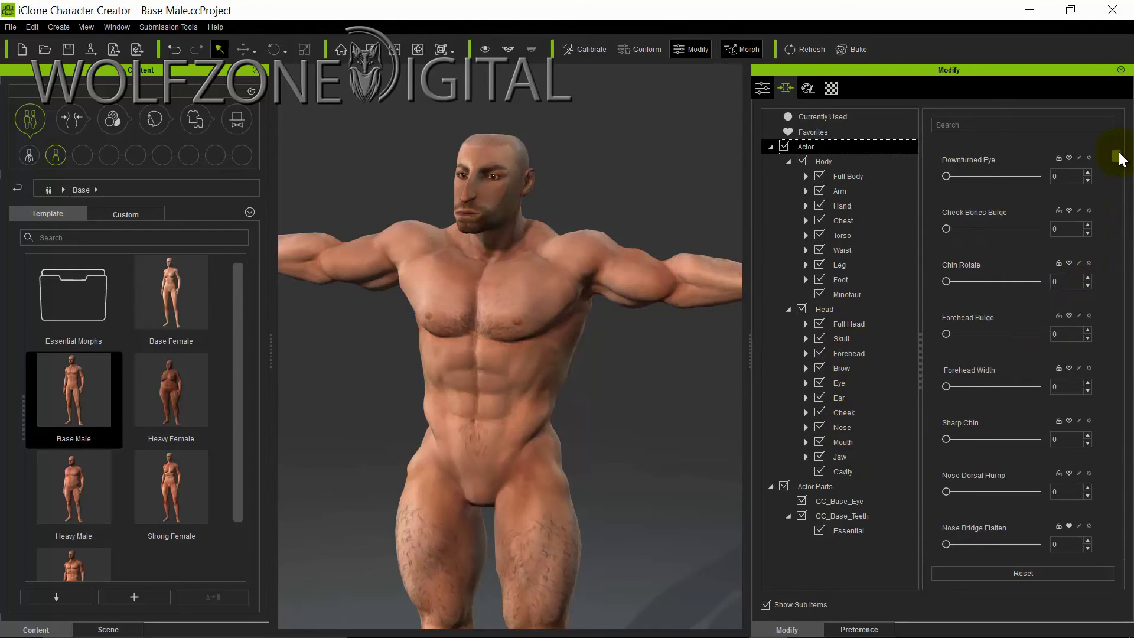
Step: Set the Nose morphs Nose Height to -100, Nose Size to 100 and Nose Width to 100, marking Nose Height as a favorite
drag(1120, 159, 1113, 137)
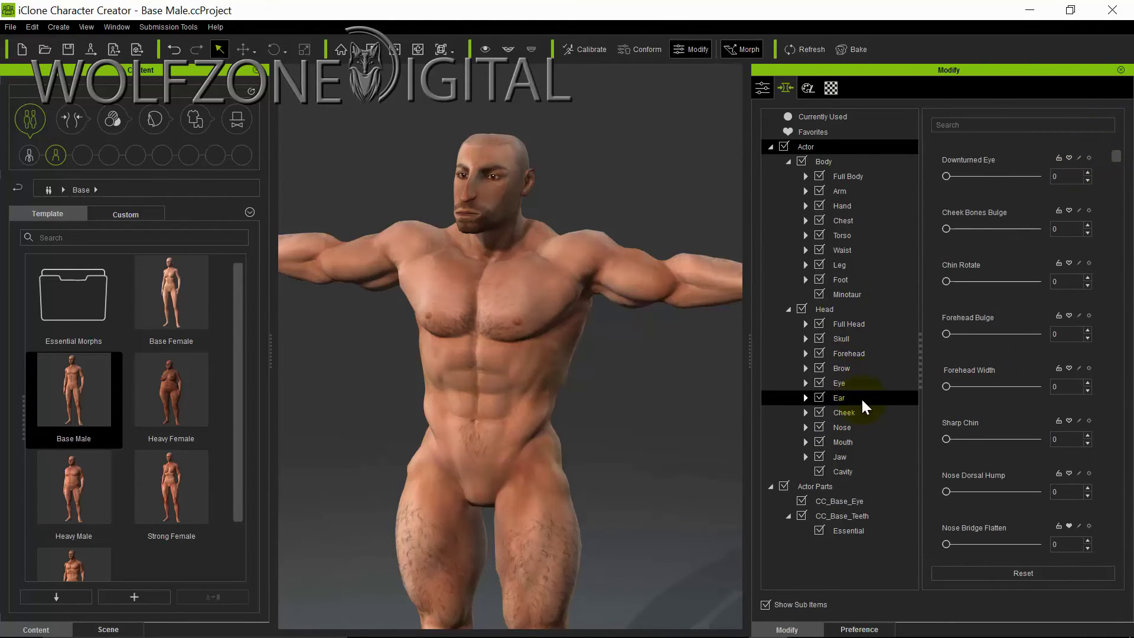
click(857, 322)
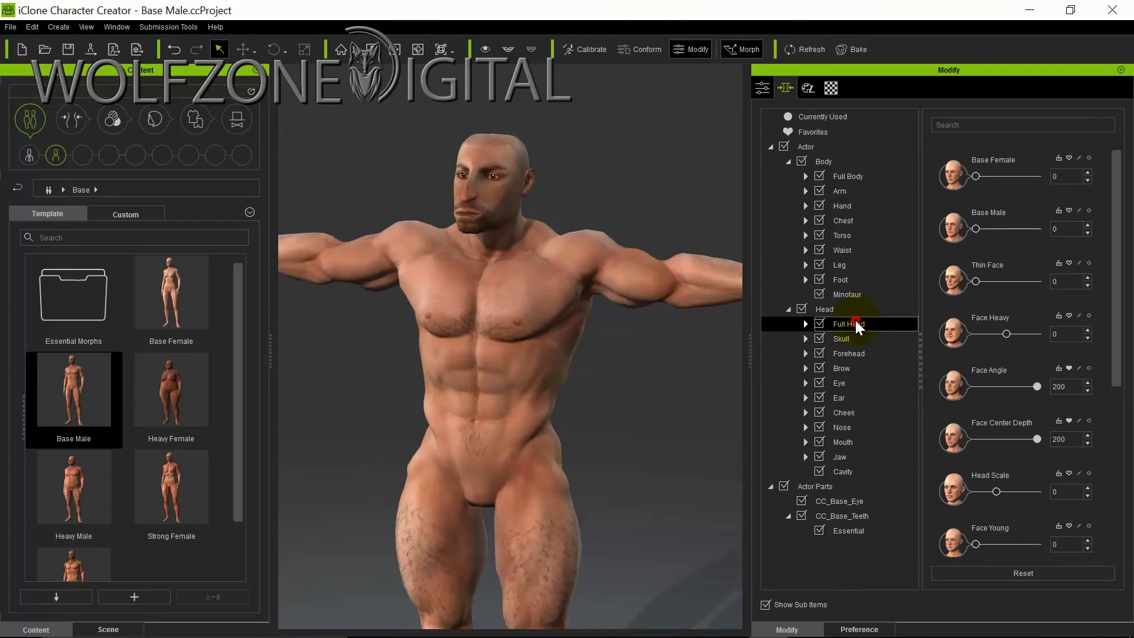
click(843, 427)
drag(1120, 185, 1120, 197)
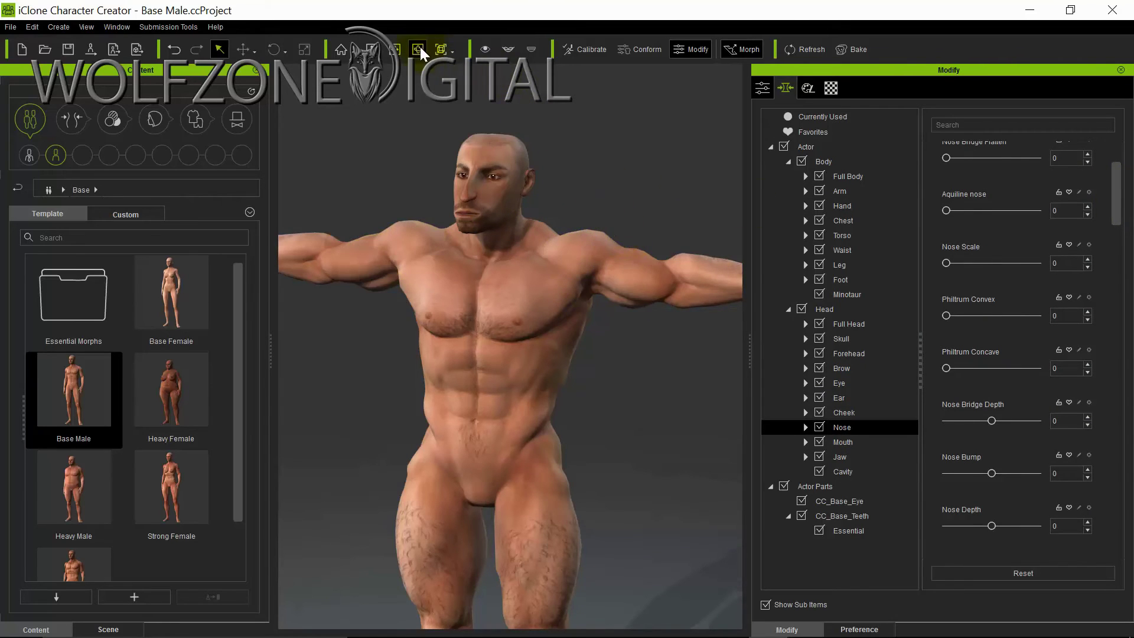
drag(643, 220, 466, 234)
right_drag(465, 234, 544, 270)
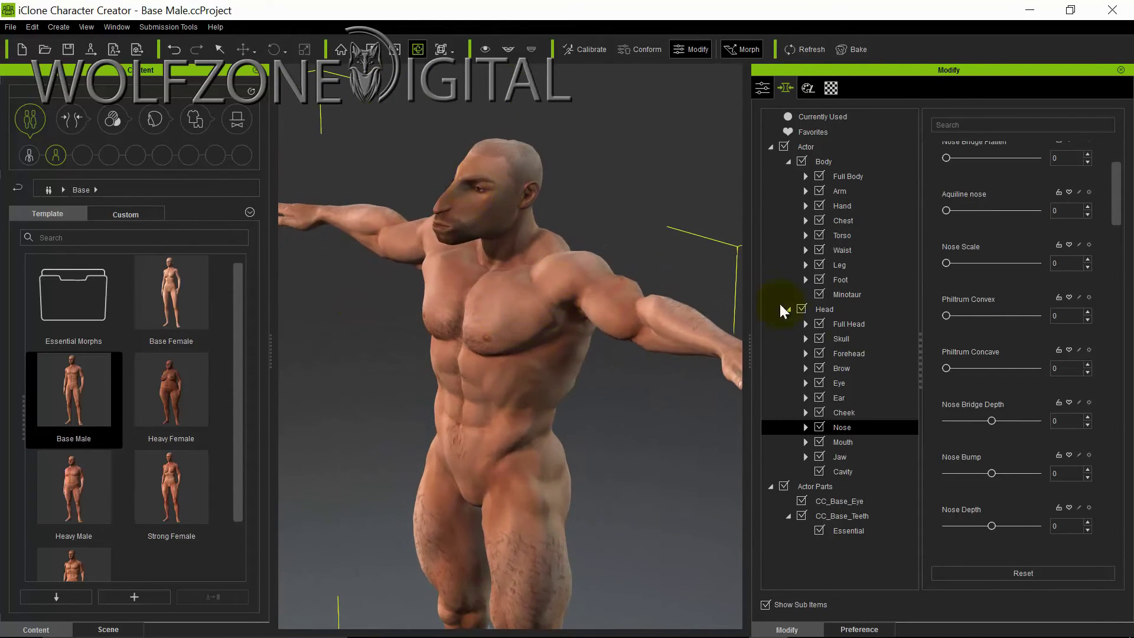
drag(1115, 214, 1117, 225)
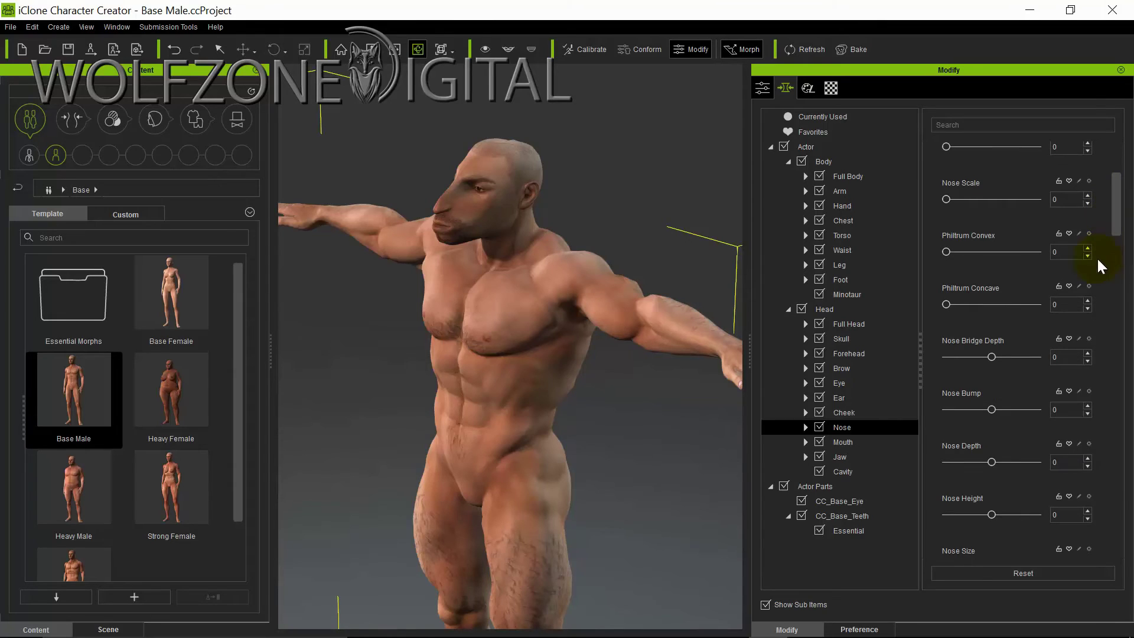
scroll(1013, 354, down, 3)
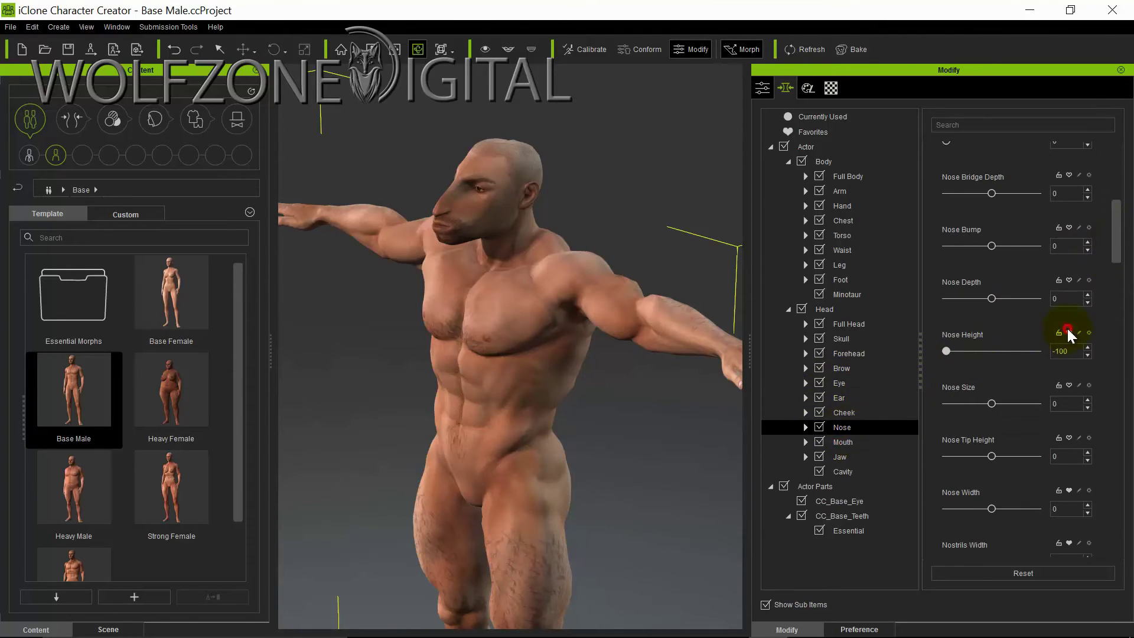
scroll(1033, 354, down, 8)
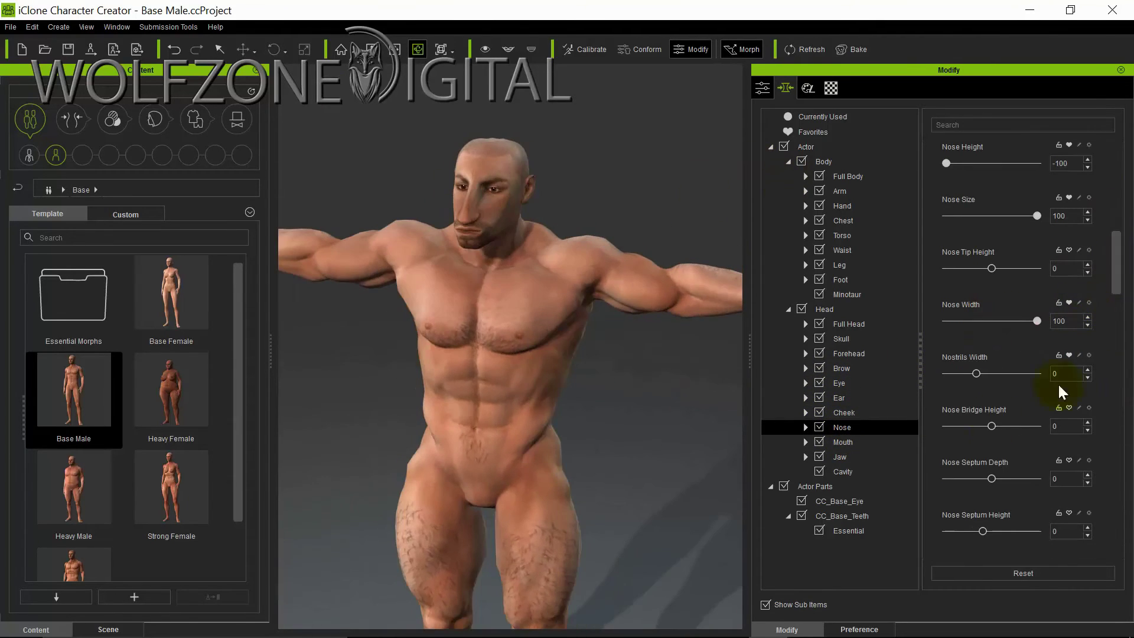
Step: Set the Nose morphs Nostril Height, Nostril Scale, Nostril Angle and Nose Bridge Width to 100
scroll(1039, 397, down, 9)
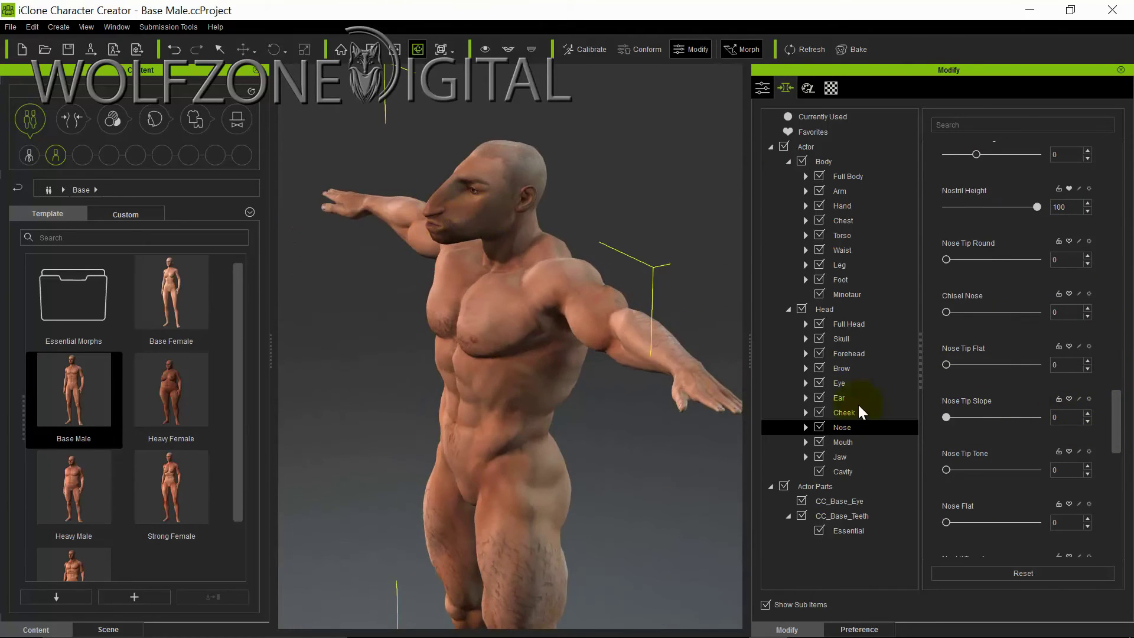
scroll(1043, 463, down, 6)
drag(992, 500, 1115, 497)
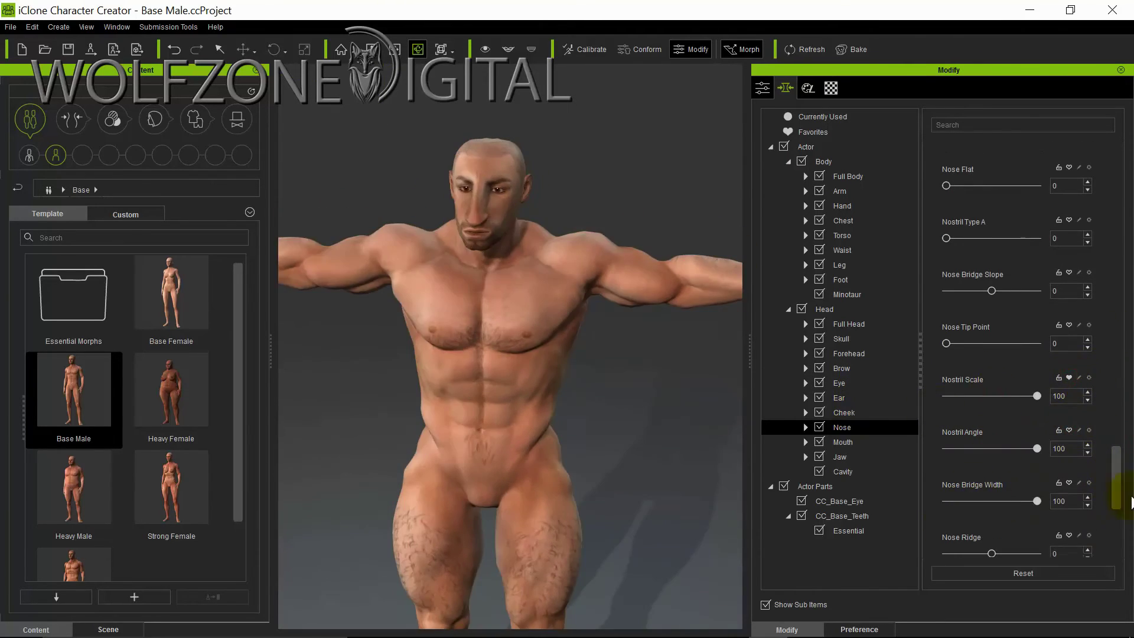
Step: Mark Nose Bridge Width as a favorite, and set Nose Ridge to -100 and both Nose Ridge Width and Nose Tip Width to 100
click(1068, 482)
scroll(1070, 491, down, 2)
drag(992, 482, 686, 351)
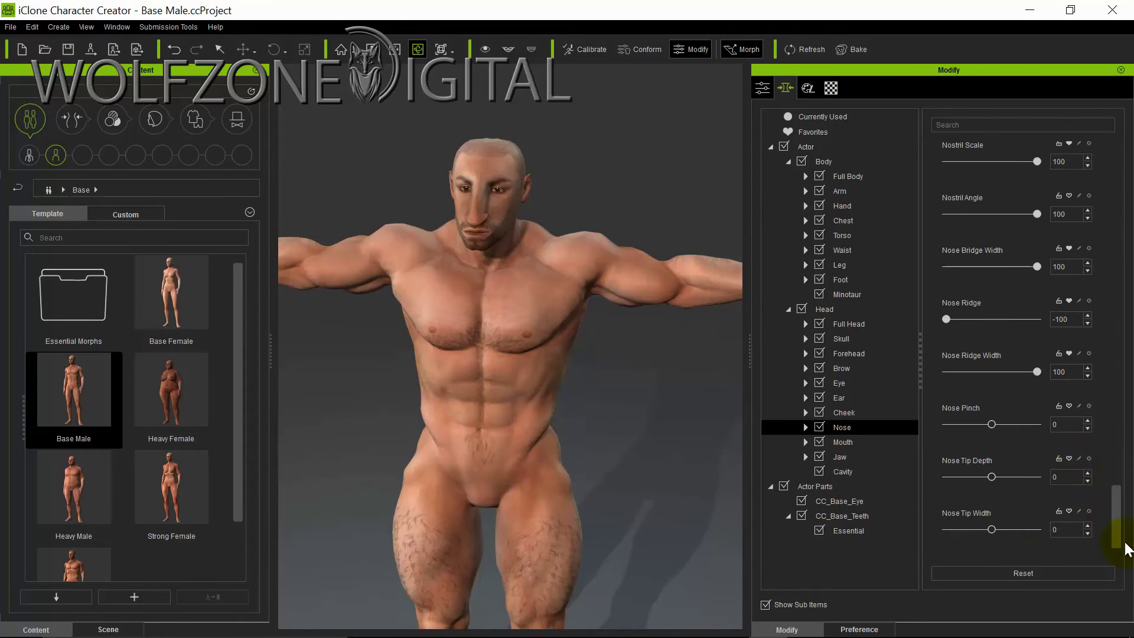
Step: Set the Eye morphs Eye Size to 22, Eye Width to 200 and Eye Angle to 250, marking Eye Size and Eye Angle as favorites
click(839, 383)
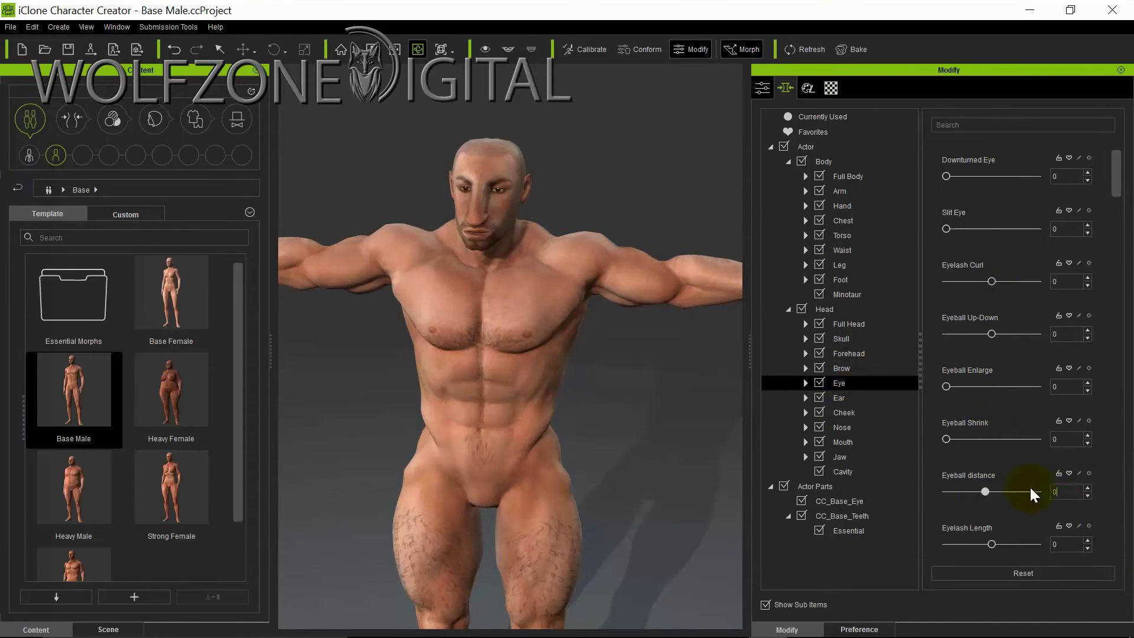
drag(1118, 186, 1128, 230)
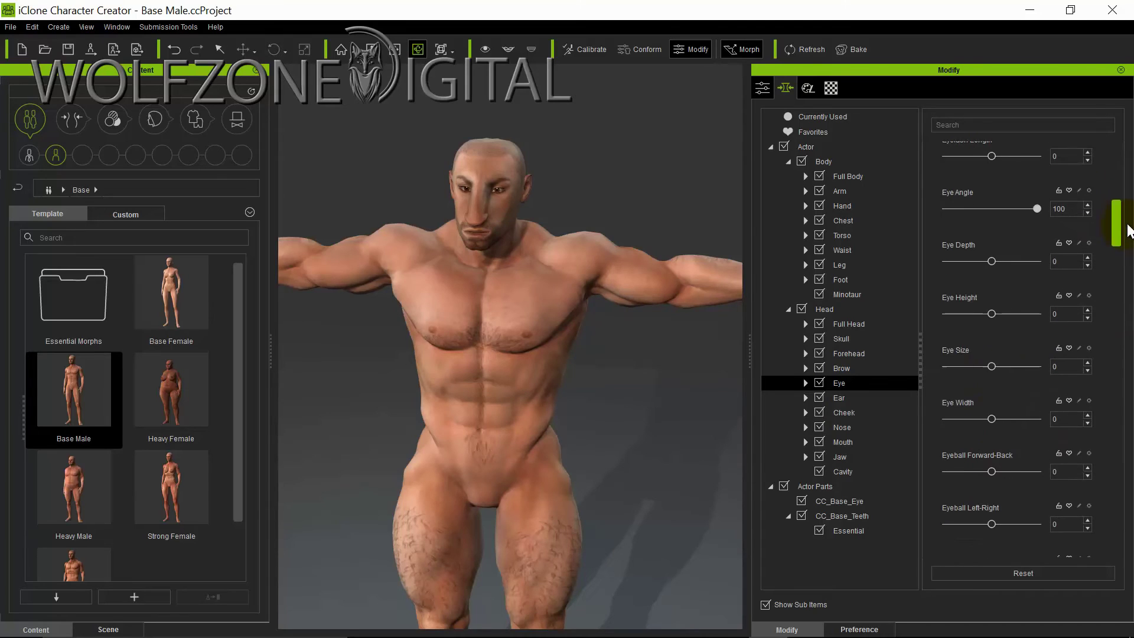
drag(991, 423, 1057, 400)
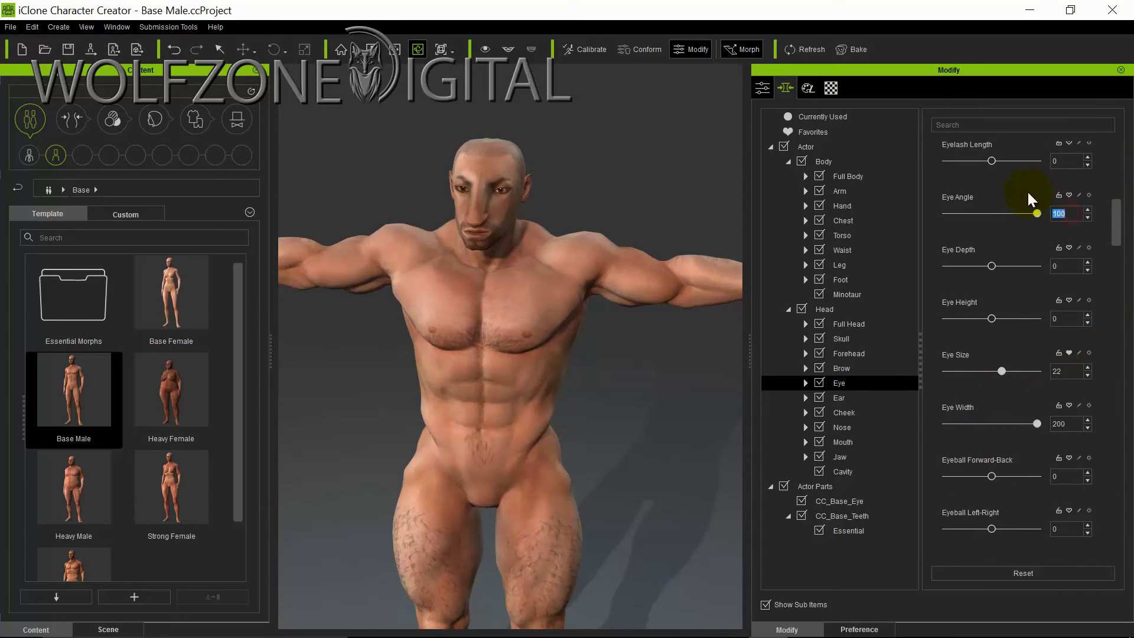
click(1069, 195)
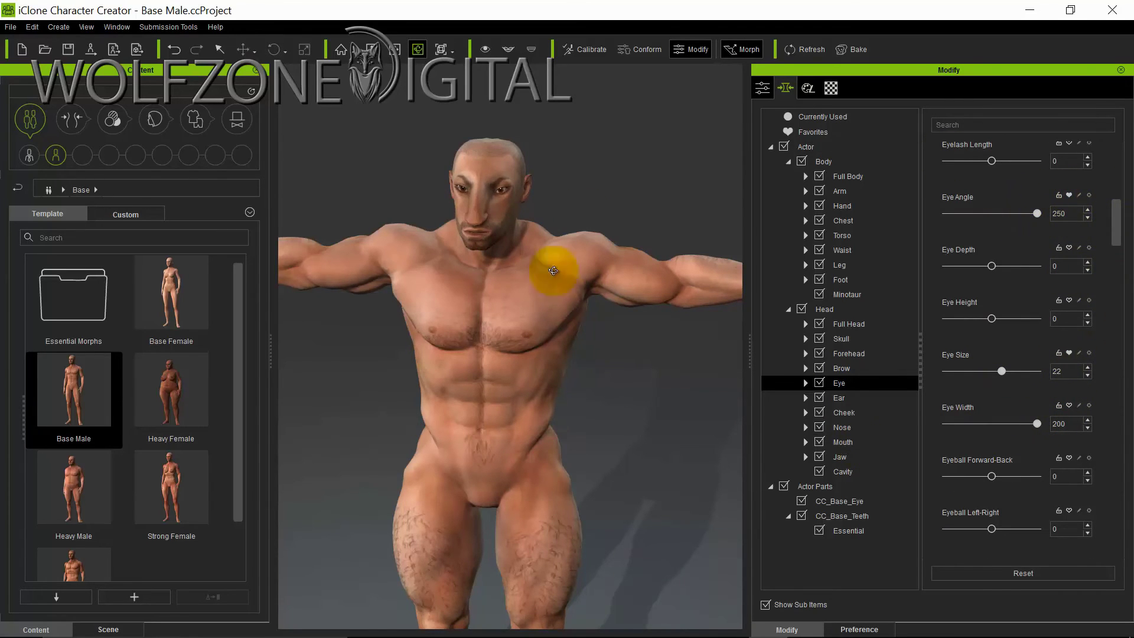
drag(552, 265, 561, 260)
Step: Among the favorite morphs, set Nose Bridge Width, Nose Ridge Width and Nose Tip Width to 400
click(838, 397)
click(841, 427)
click(812, 132)
scroll(1077, 355, down, 3)
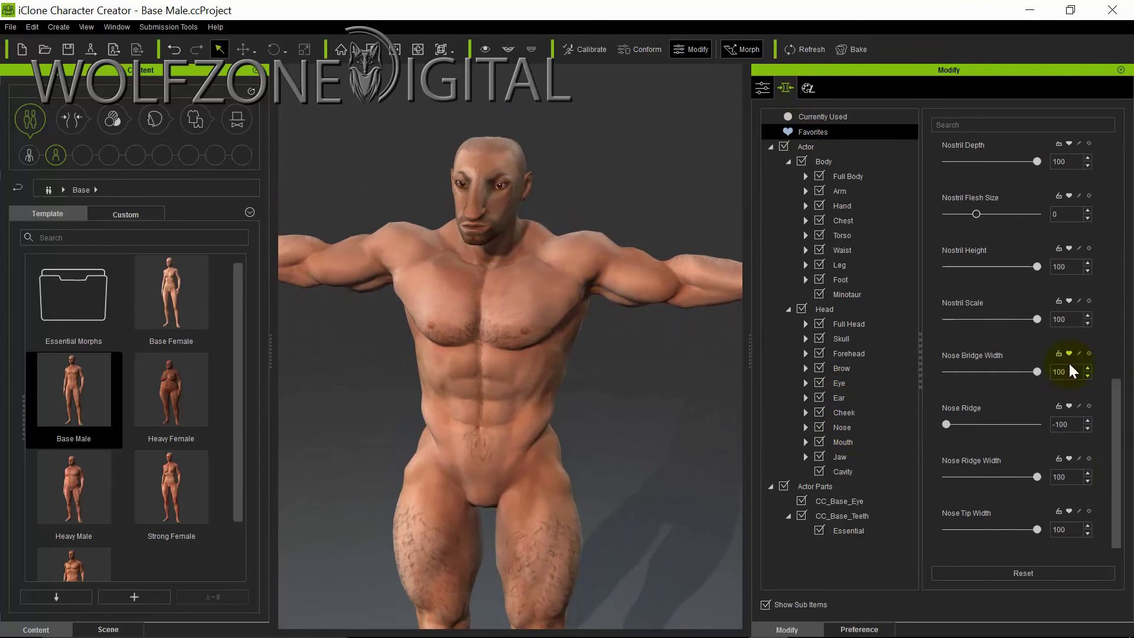
drag(1072, 376, 1038, 378)
text(400)
drag(1070, 477, 1054, 478)
text(400)
drag(511, 189, 619, 195)
drag(1065, 530, 1008, 540)
text(400)
Step: Examine the widened nose and the head up close from the front and the side
scroll(531, 142, up, 3)
drag(620, 165, 626, 339)
click(625, 339)
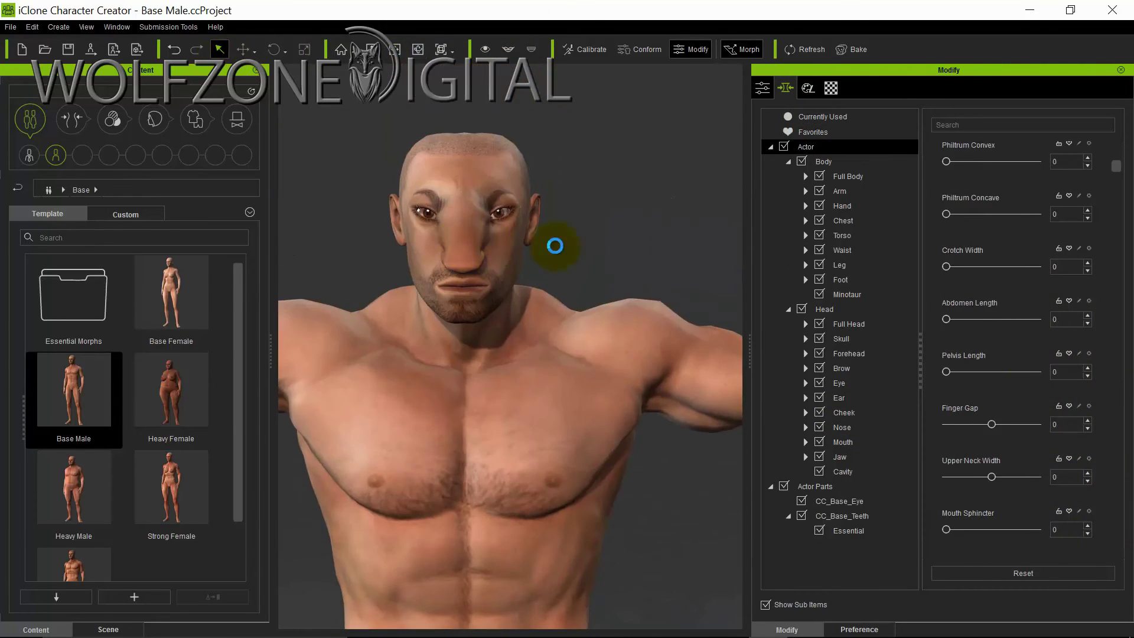
drag(680, 236, 253, 106)
click(848, 176)
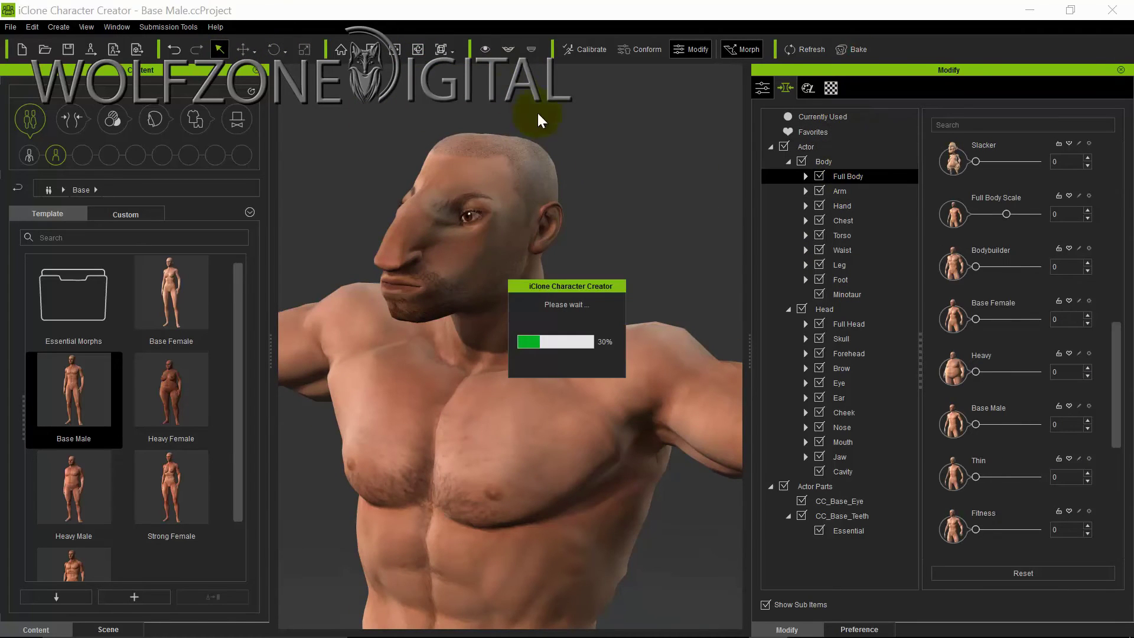
drag(468, 206, 476, 253)
drag(646, 229, 393, 199)
click(641, 412)
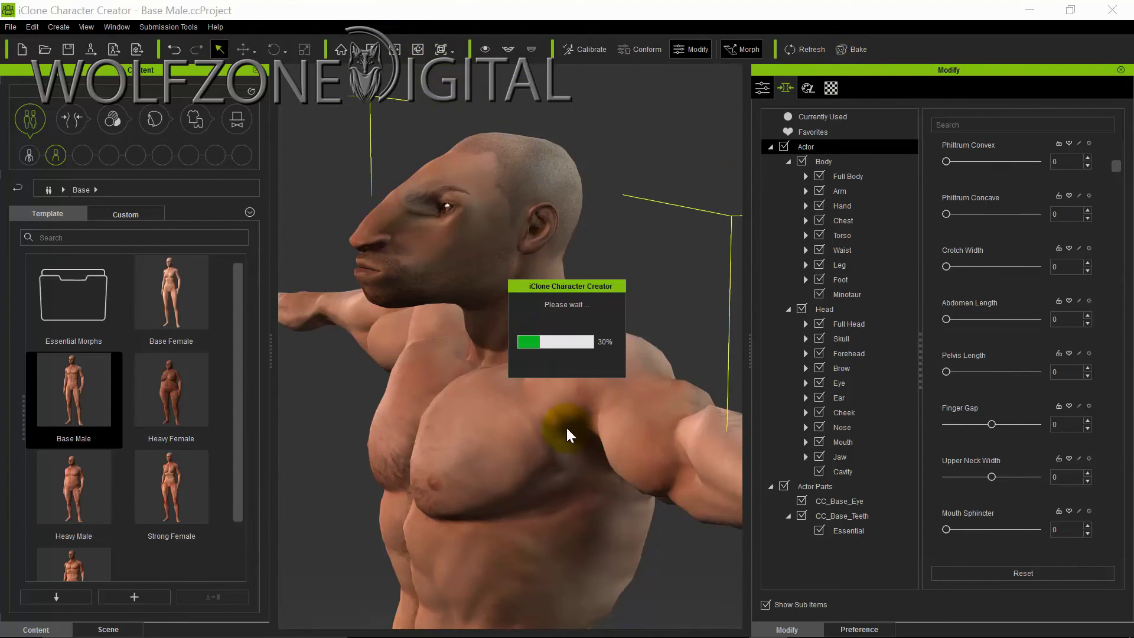
Step: Set the Jaw morph Double Chin to 100 and the Torso morph Upper Neck Width to -200
click(833, 457)
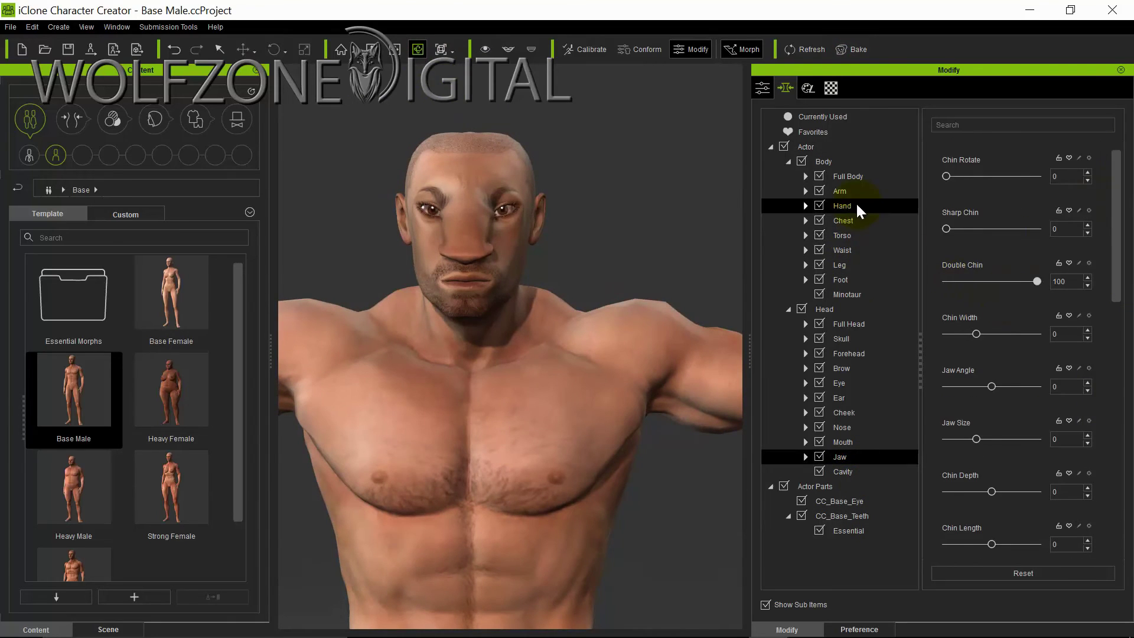
click(842, 235)
text(-200)
drag(613, 144, 354, 172)
Step: Set a further Torso morph to 200 and check the neck and head from the side
drag(992, 491, 1037, 491)
double_click(1063, 491)
text(200)
drag(649, 207, 413, 212)
drag(1113, 206, 1116, 294)
key(q)
drag(604, 209, 646, 236)
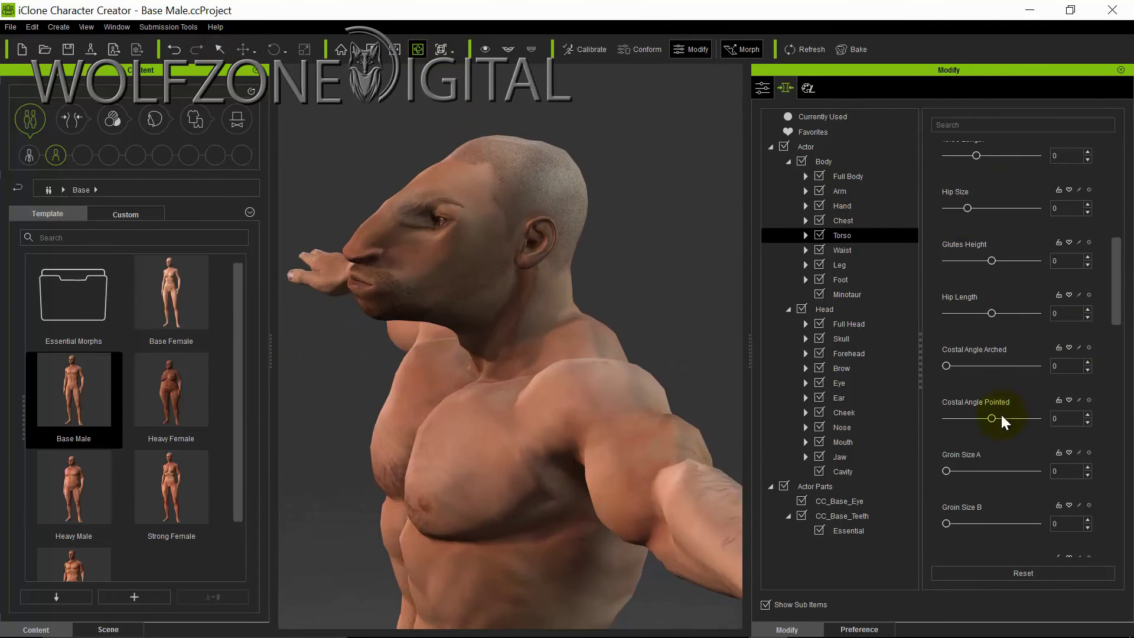
click(850, 458)
drag(1116, 182, 1116, 155)
scroll(997, 473, down, 1)
click(861, 457)
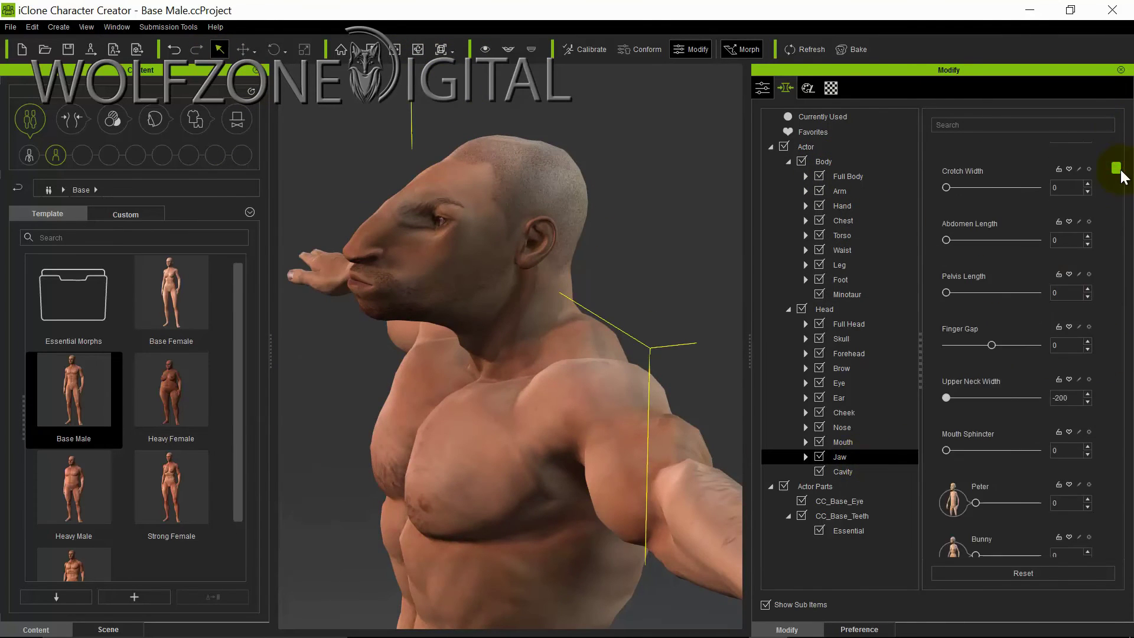
Step: Reshape the skull by reducing Skull Height and Skull Depth, setting Skull Width to -10 and raising Occiput Shape to its slider maximum
click(848, 324)
click(841, 338)
drag(999, 176, 955, 176)
drag(591, 195, 502, 195)
drag(999, 228, 994, 229)
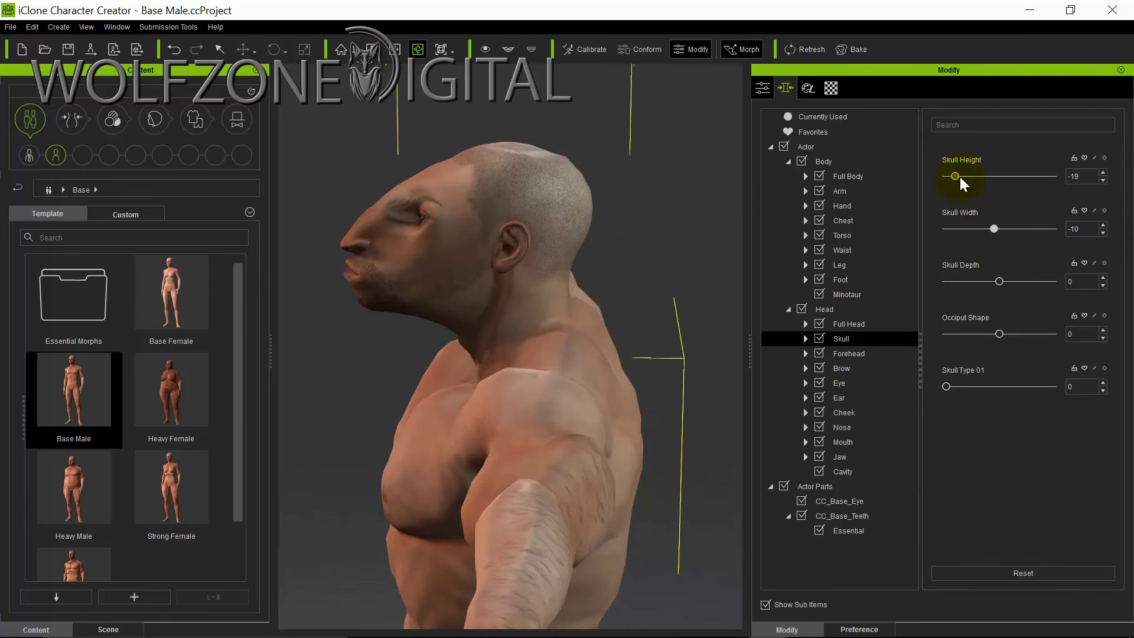
drag(954, 176, 976, 176)
drag(999, 333, 1052, 333)
drag(999, 281, 981, 282)
click(421, 51)
drag(592, 178, 702, 183)
Step: Set the Ear morphs Ear Height to 150 and Ear Elf to 100, and raise Ear Elf Long to its slider maximum
click(839, 397)
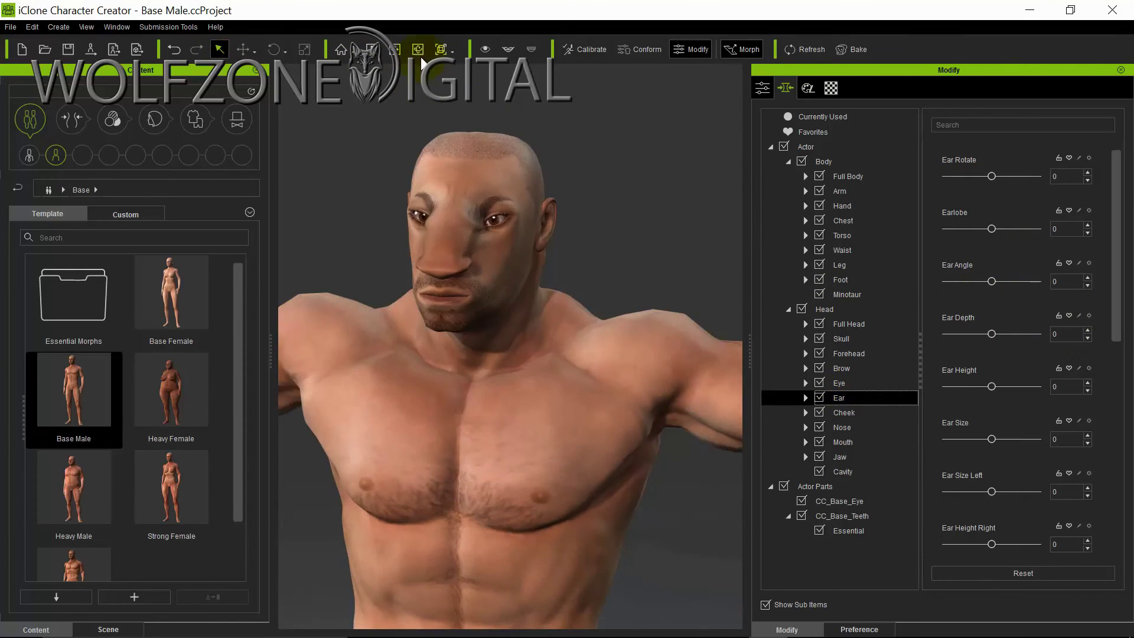
drag(1120, 345, 1120, 355)
double_click(1065, 311)
text(15)
drag(991, 311, 1115, 440)
drag(991, 483, 1078, 492)
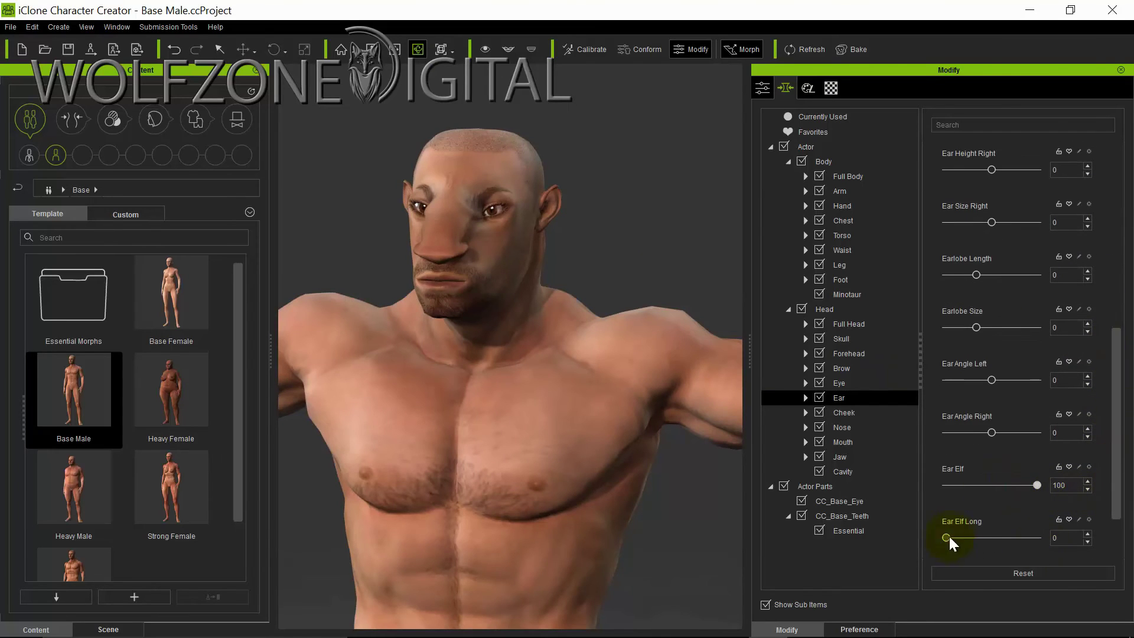
drag(946, 537, 1063, 538)
Step: Make the ears stick out by setting Ear Rotate and Earlobe to -100, Ear Size to -200 and Ear Angle to 300
drag(1116, 425, 1116, 248)
double_click(1070, 281)
text(200)
key(Return)
drag(531, 266, 567, 266)
double_click(1066, 281)
text(300)
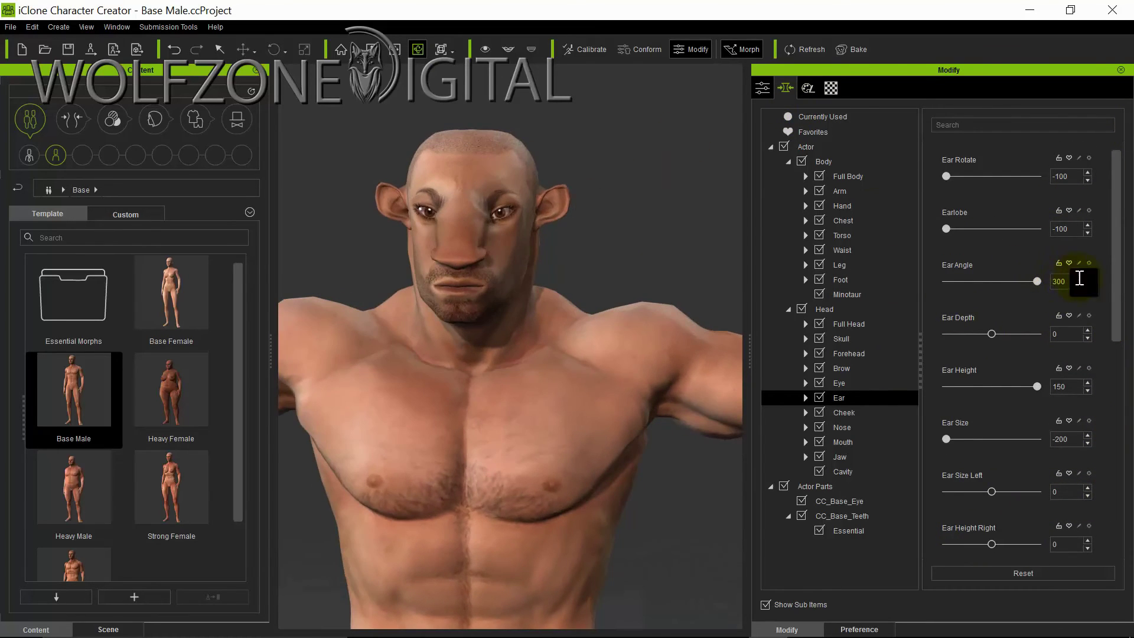
scroll(1039, 318, down, 2)
click(946, 376)
click(218, 49)
click(564, 206)
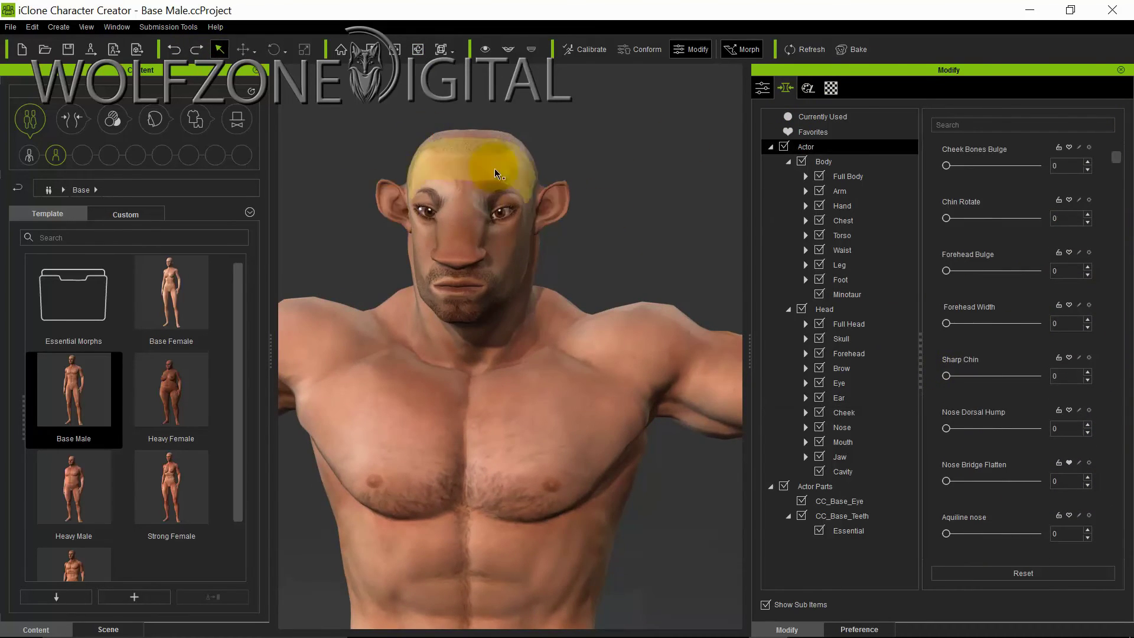
key(ctrl+z)
Step: Look through the Jaw and Cheek morphs for further head adjustments
click(842, 455)
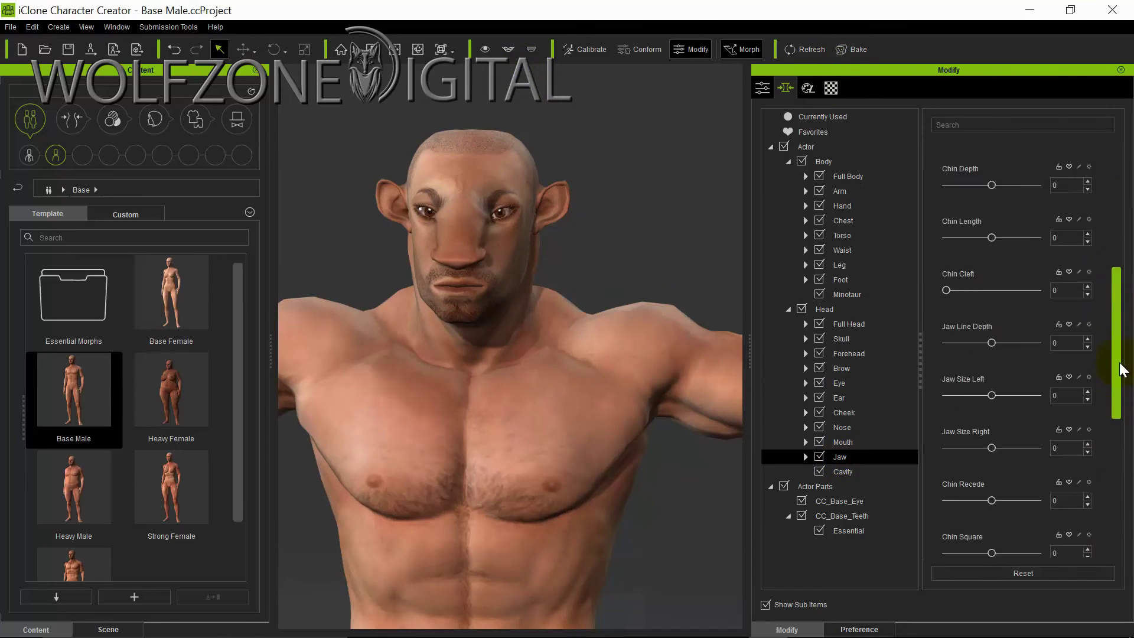
scroll(1119, 367, down, 1)
drag(930, 474, 927, 475)
scroll(992, 498, down, 3)
click(843, 412)
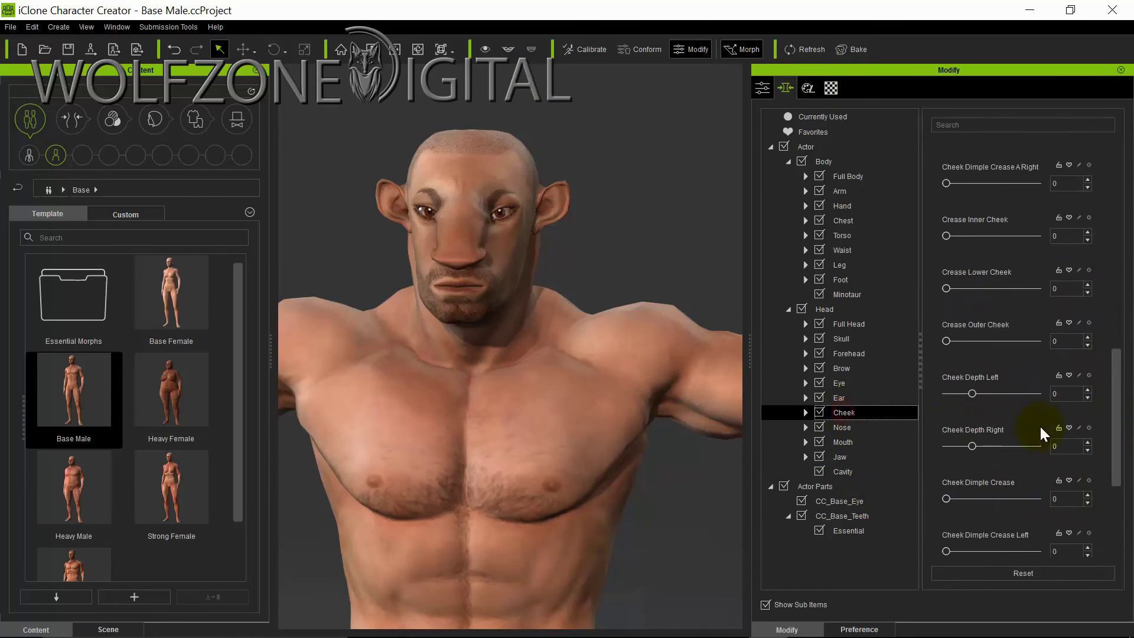
scroll(1040, 430, up, 5)
Step: Load the custom character Minotaurtest and turn it to examine its bull-like head and muscular body
drag(506, 288, 651, 276)
drag(602, 218, 537, 116)
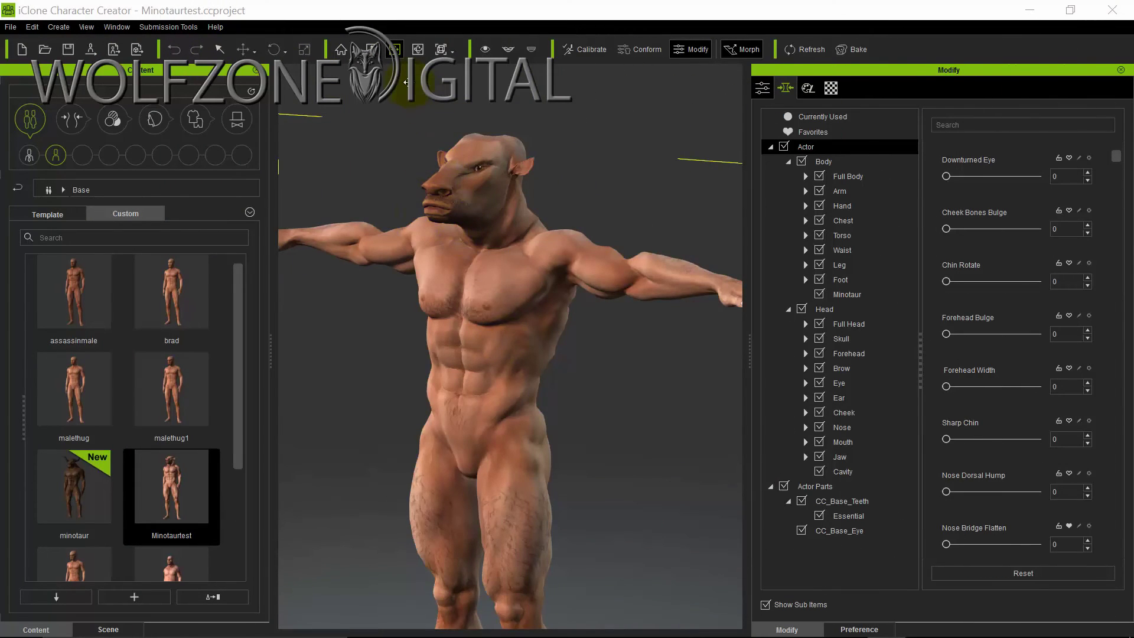
click(416, 52)
drag(430, 273, 652, 325)
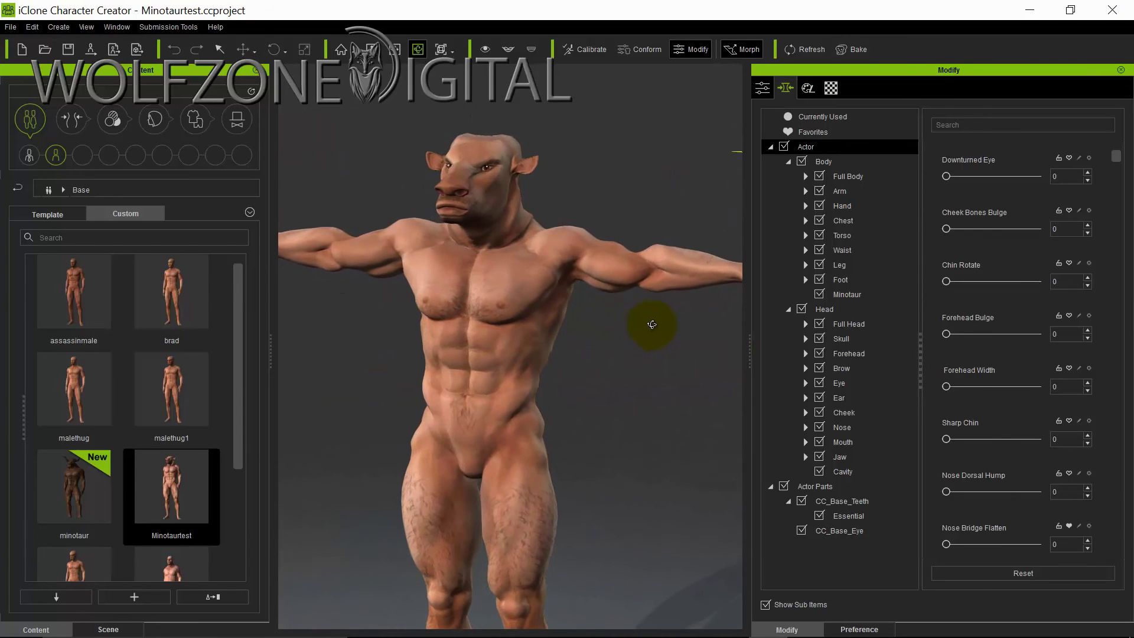
Step: Inspect the minotaur's torso and head up close and compare the head with the bull.jpg reference in Photoshop
drag(513, 314, 462, 88)
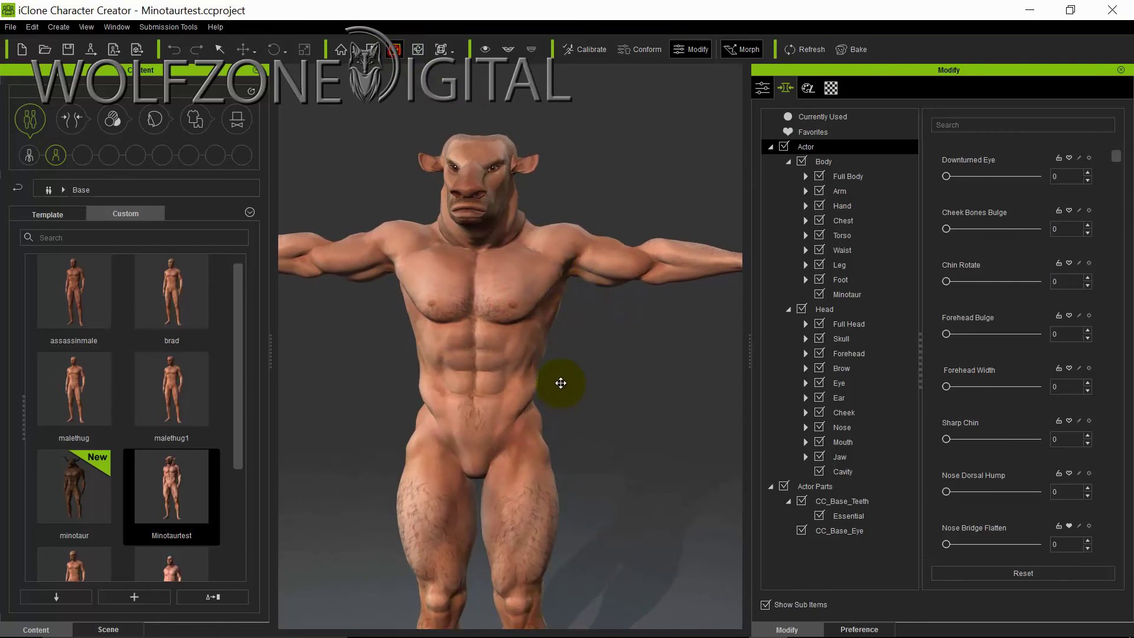
drag(560, 383, 585, 284)
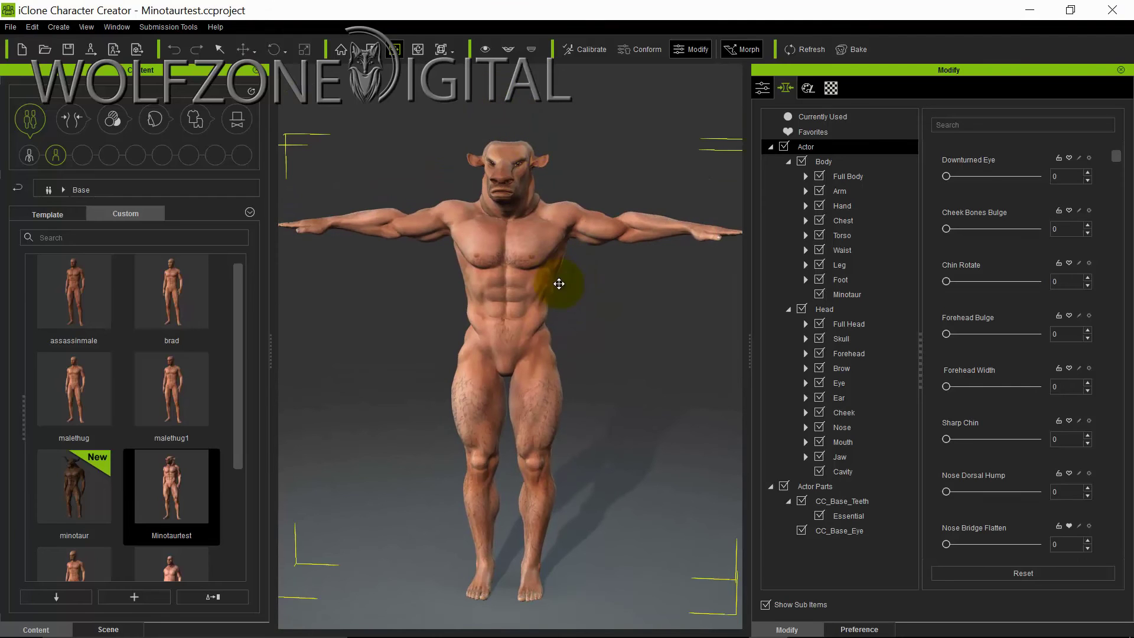
click(418, 49)
drag(585, 224, 424, 239)
drag(645, 175, 442, 39)
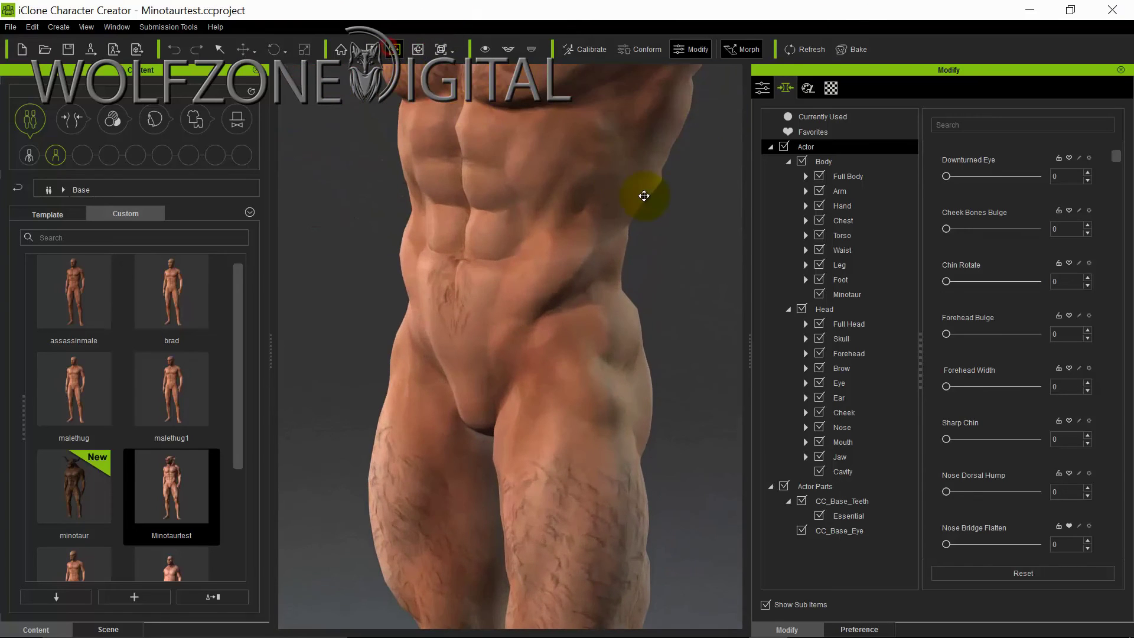
drag(644, 196, 418, 362)
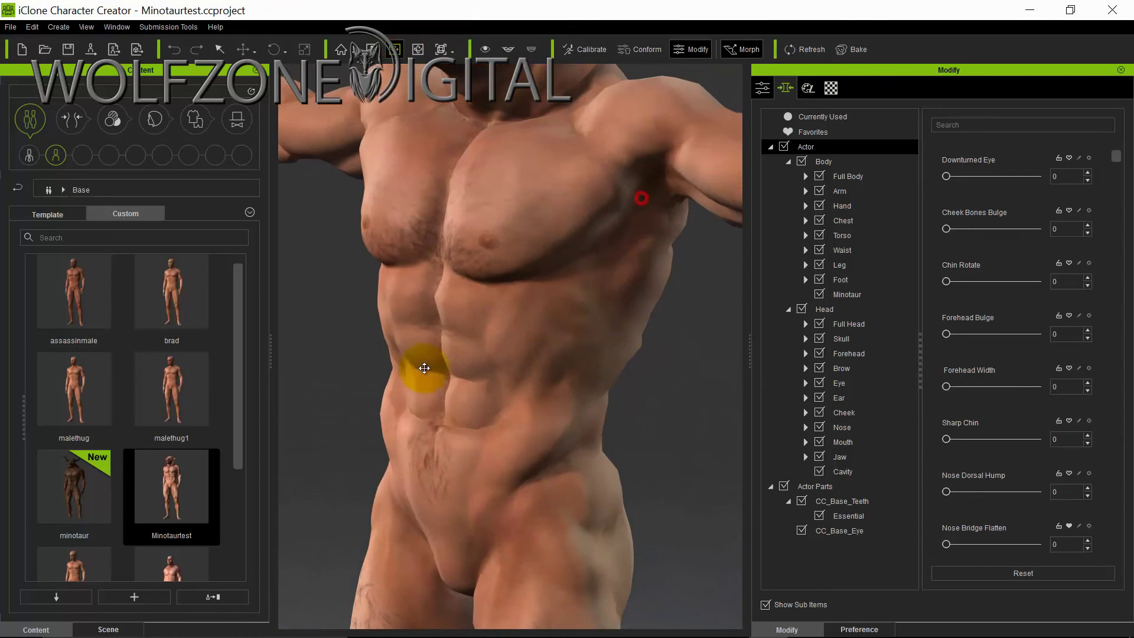
drag(478, 183, 410, 98)
click(417, 49)
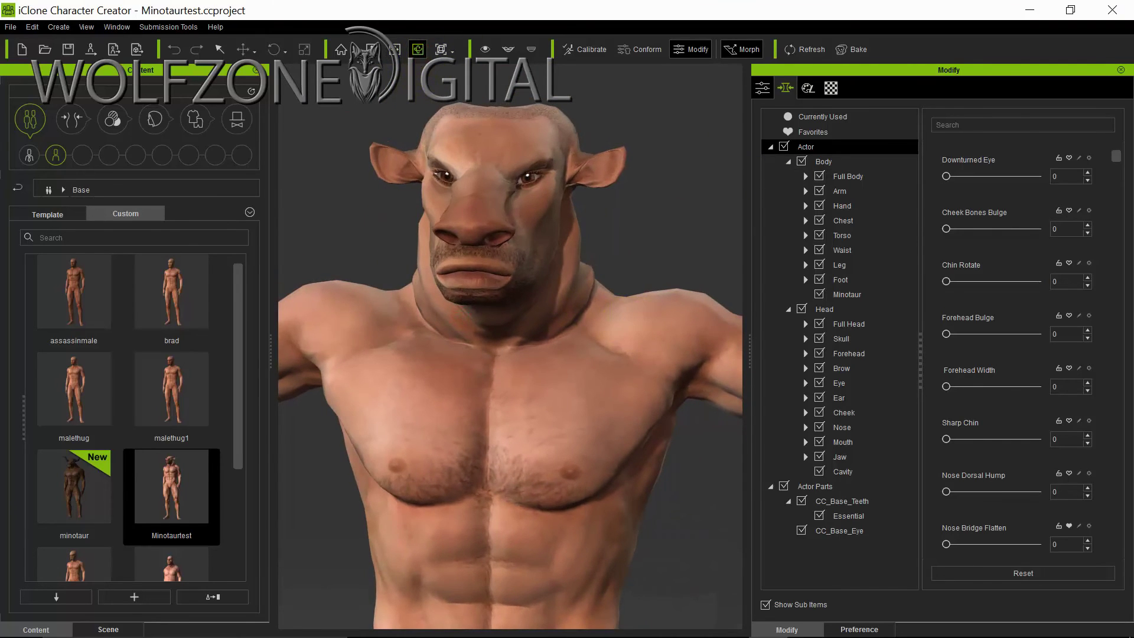
drag(886, 0, 704, 317)
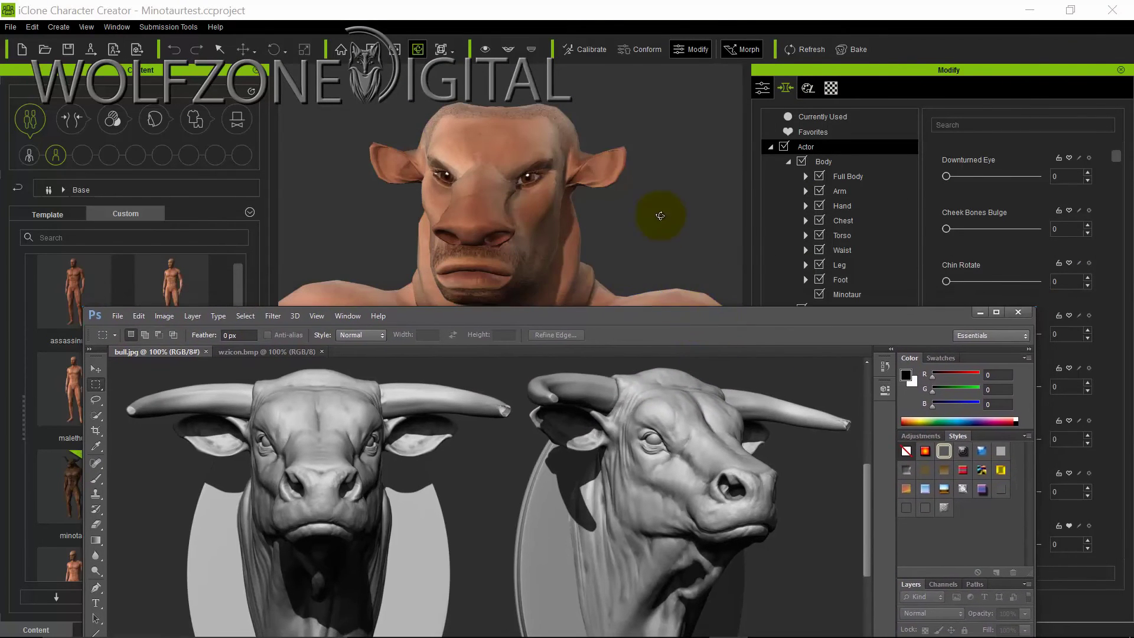
drag(626, 321, 1133, 100)
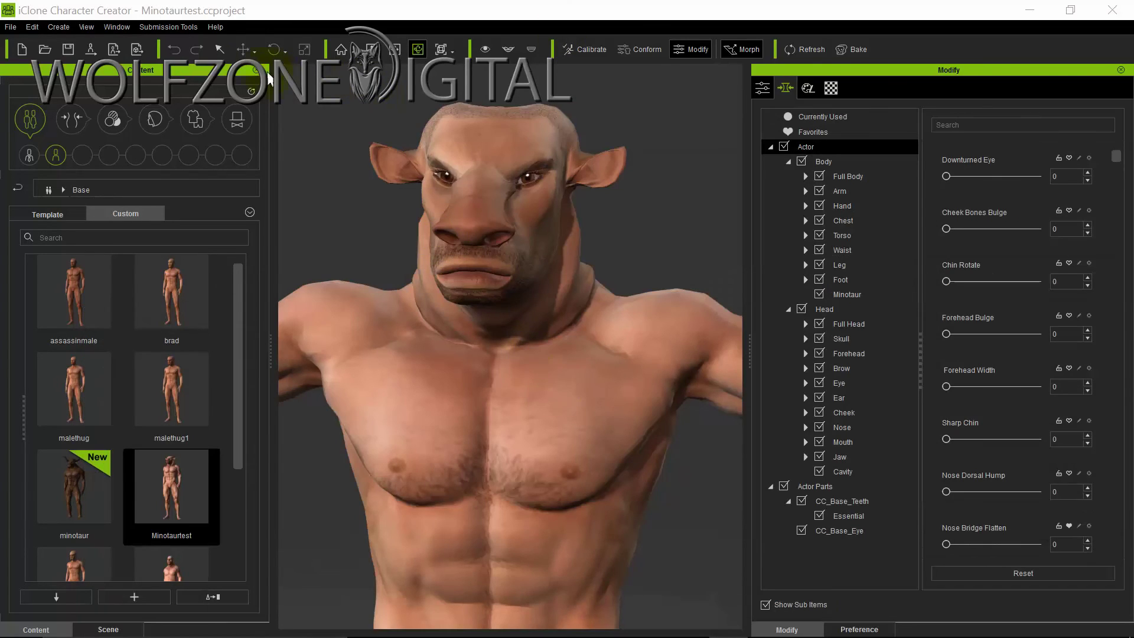
Step: Examine the whole minotaur figure from head to feet, from the front and at a slight angle
click(371, 48)
drag(569, 223, 582, 367)
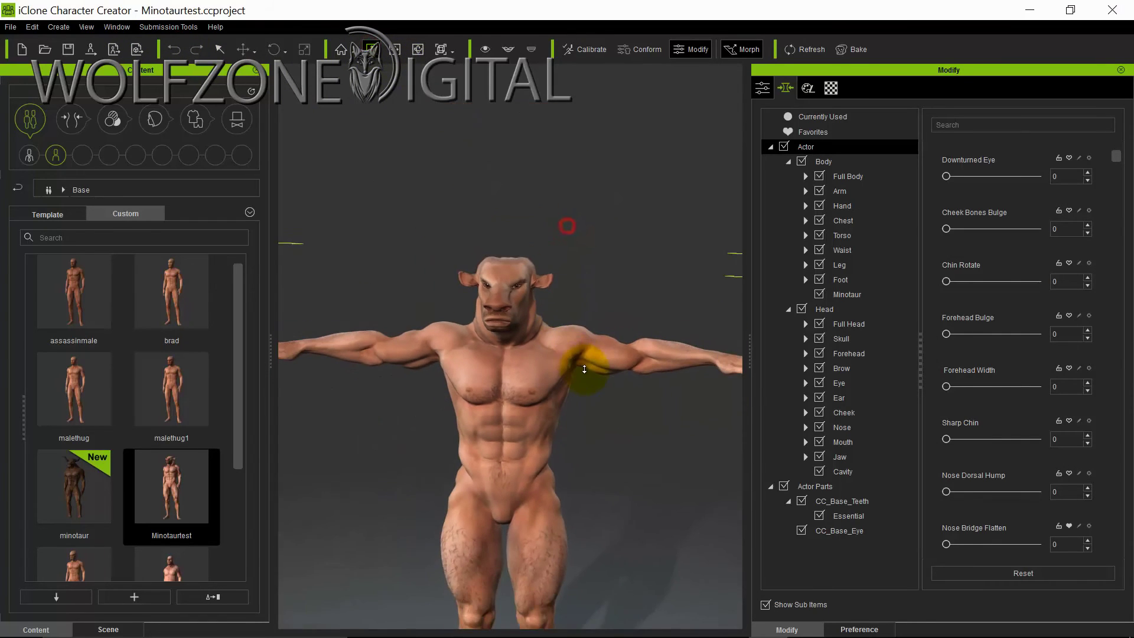
drag(523, 235, 566, 186)
click(395, 49)
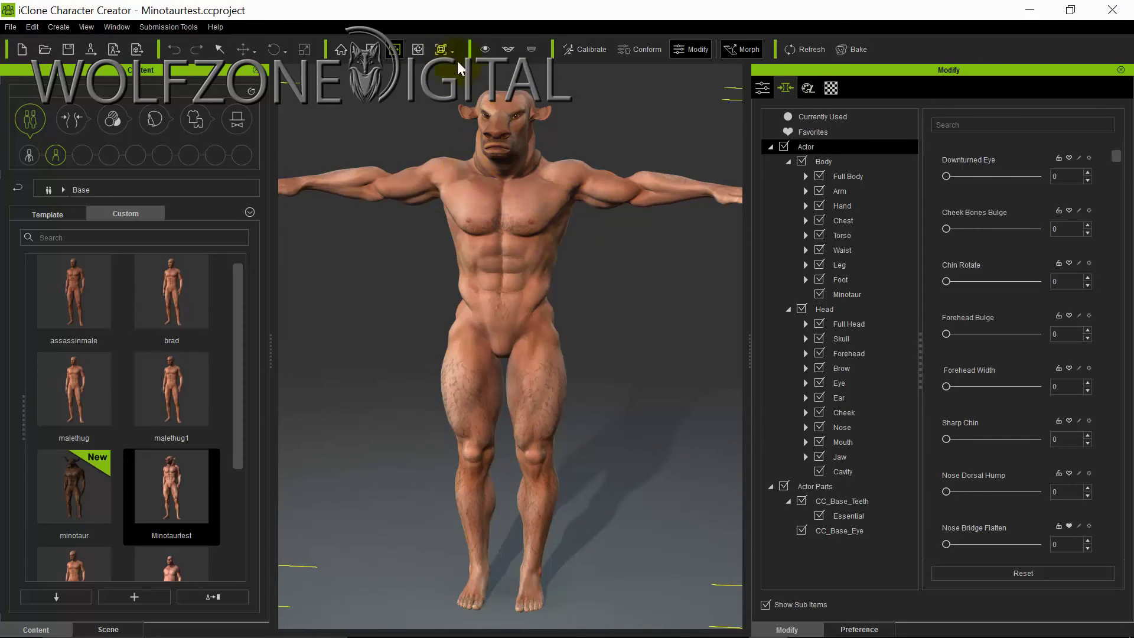
click(440, 49)
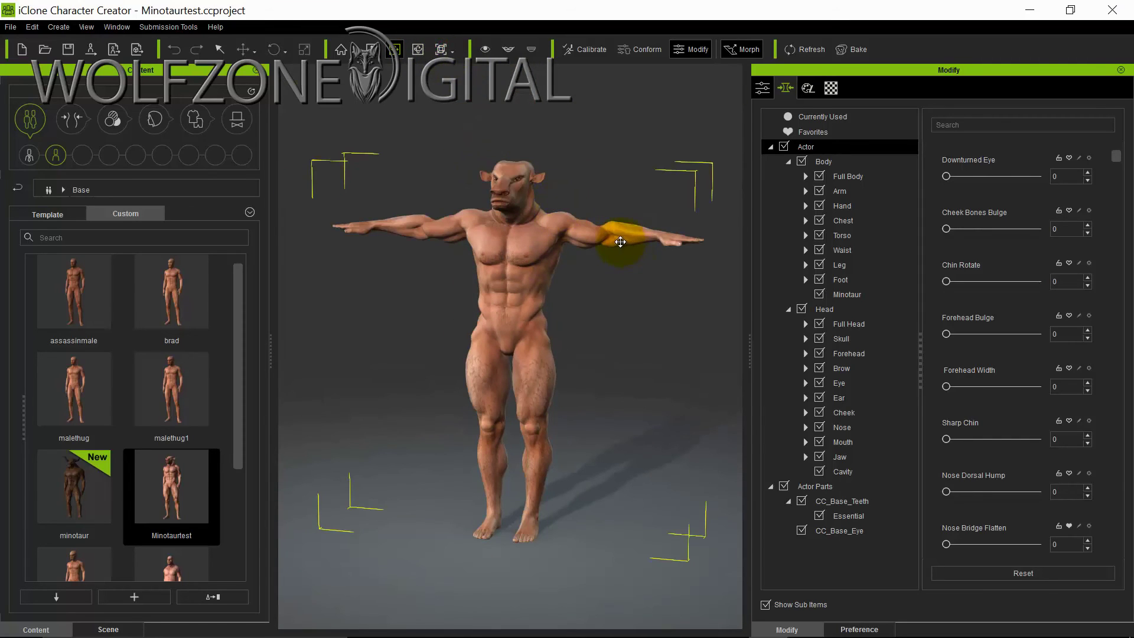
click(425, 48)
drag(492, 220, 586, 233)
scroll(587, 230, up, 3)
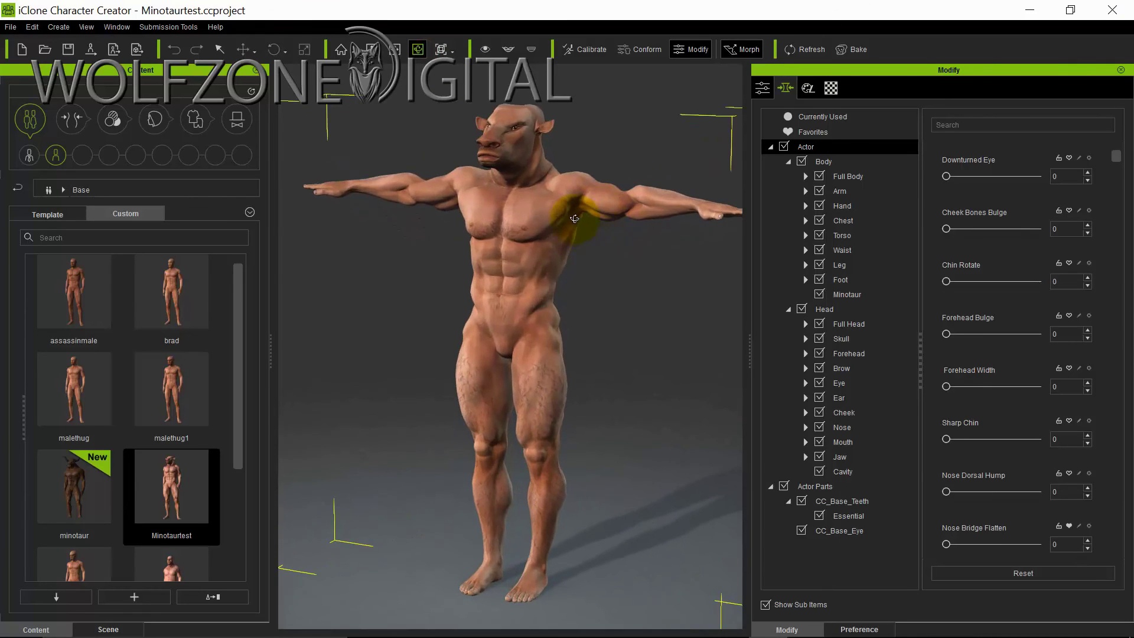
Step: Set up an FBX export of the clothed character with Lightwave / Sketchfab Compatible enabled and Include Motion disabled
click(13, 29)
mouse_move(69, 182)
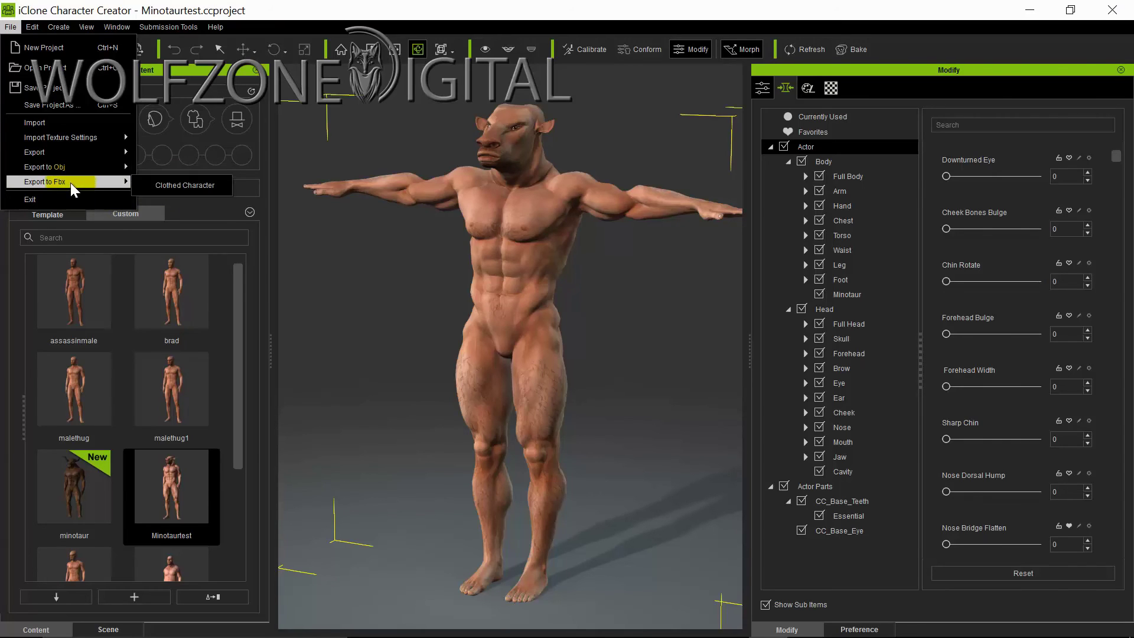
click(169, 189)
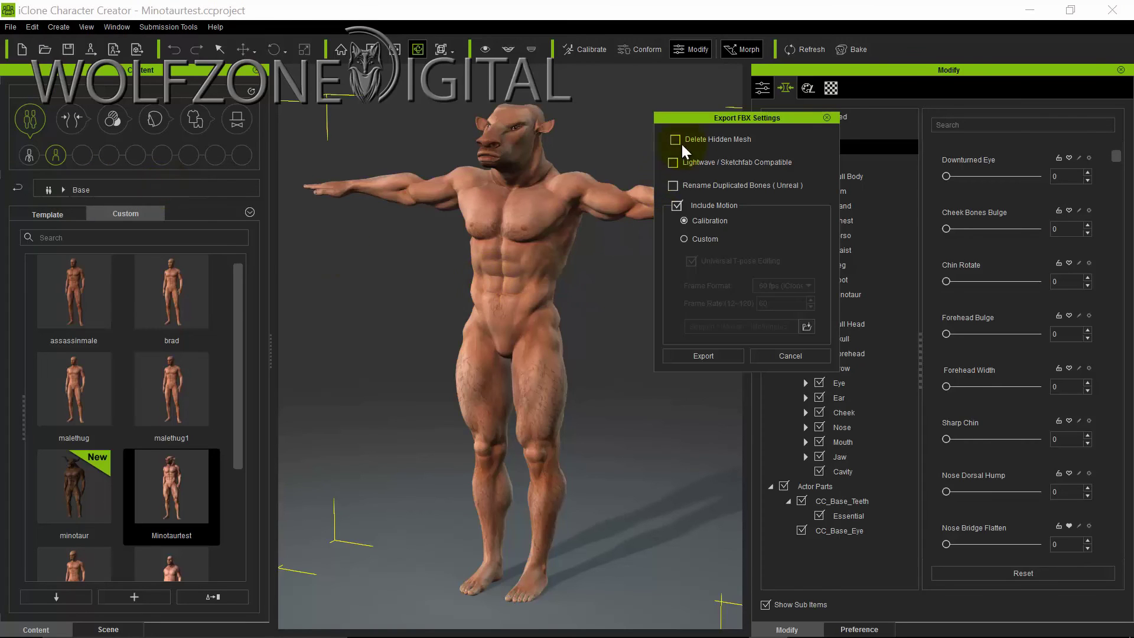
drag(705, 118, 758, 75)
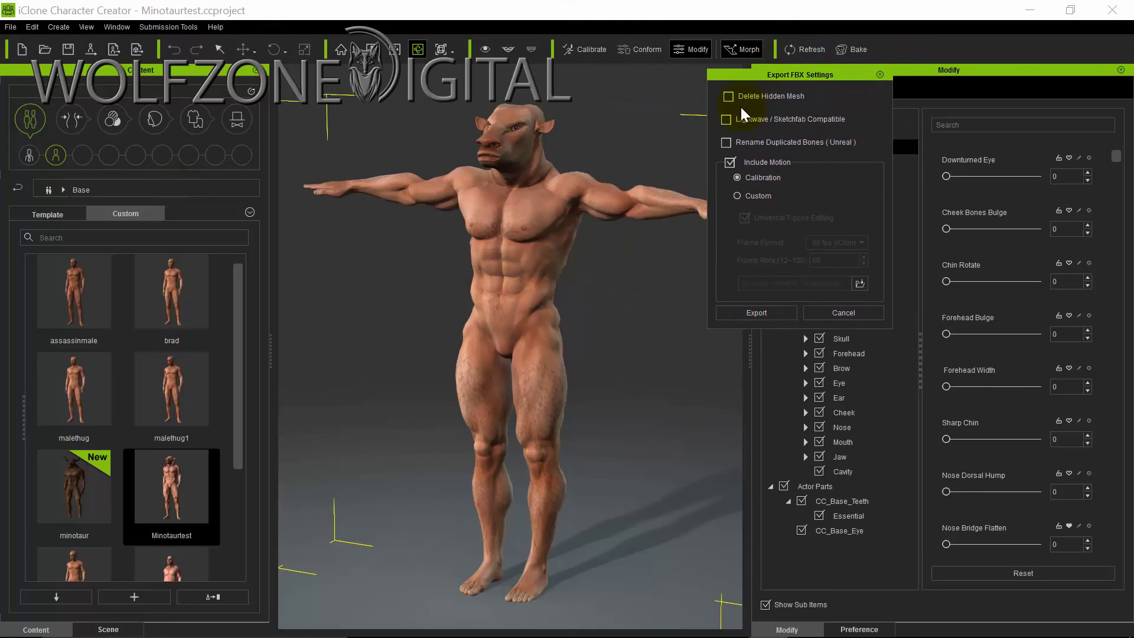
click(728, 120)
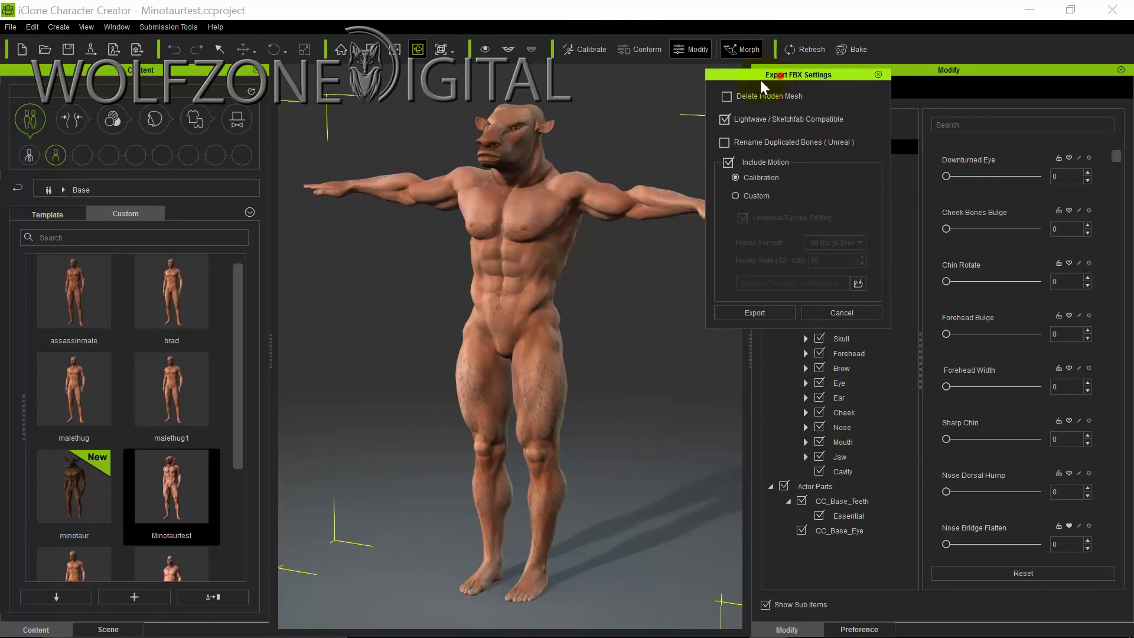
drag(781, 74, 698, 95)
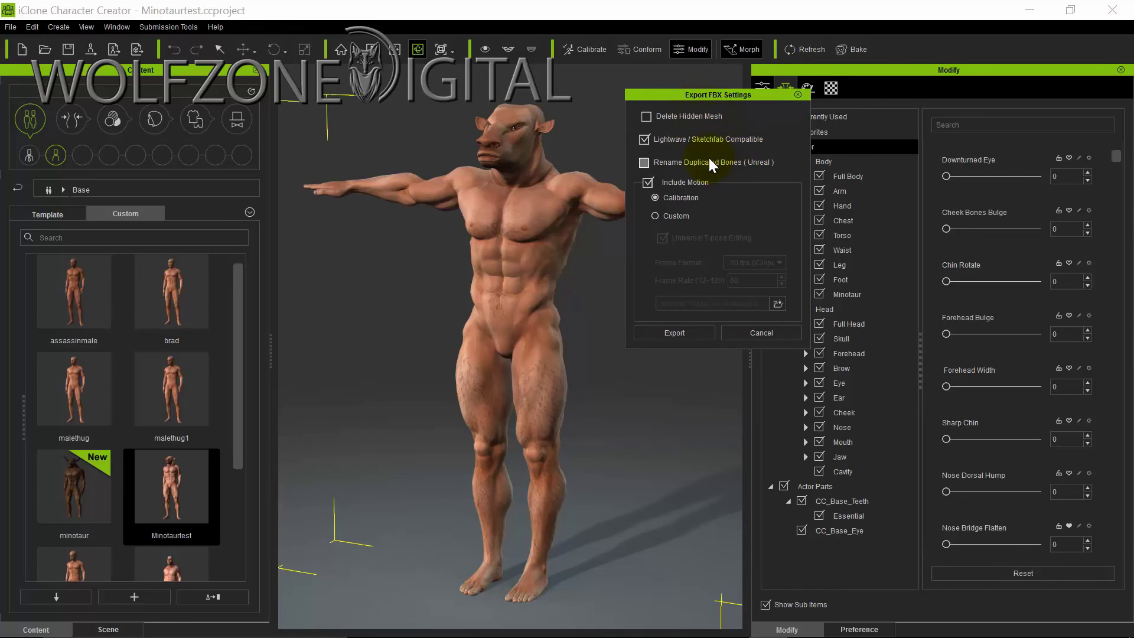
drag(717, 94, 705, 120)
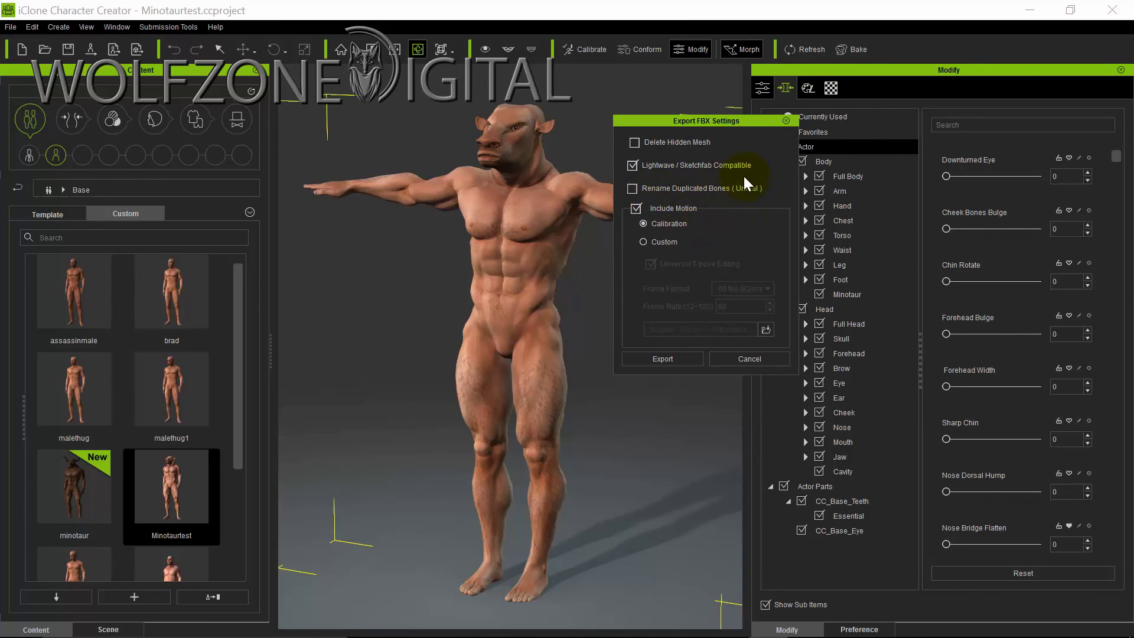
click(638, 209)
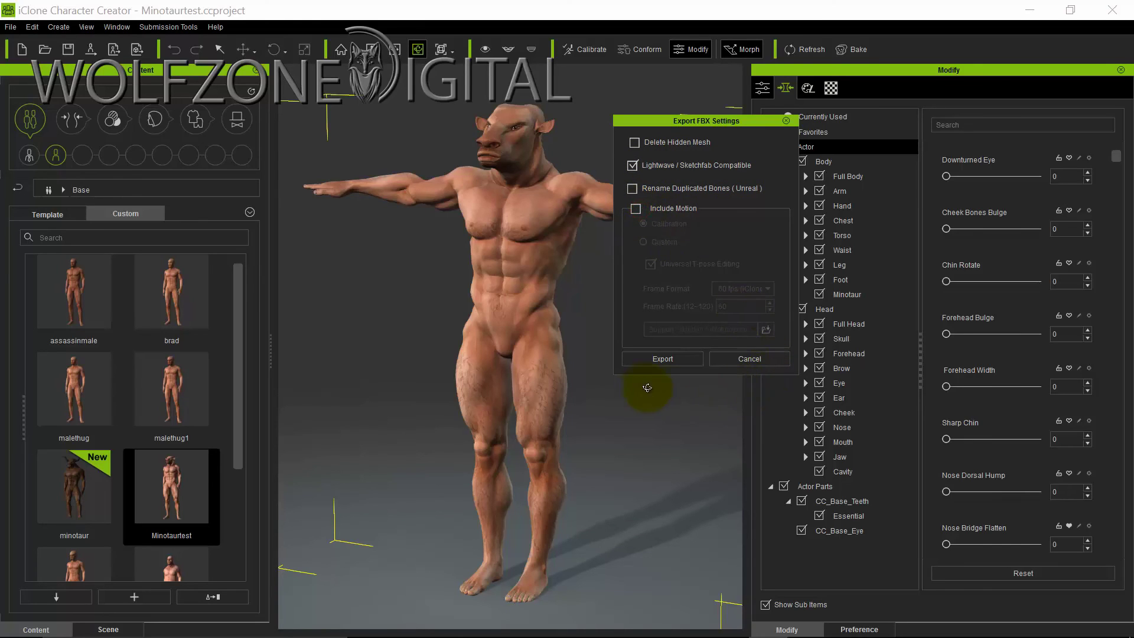
Step: Export the FBX file as Minotaur_Base into the Minotaur Tutorial folder on the Desktop
click(682, 361)
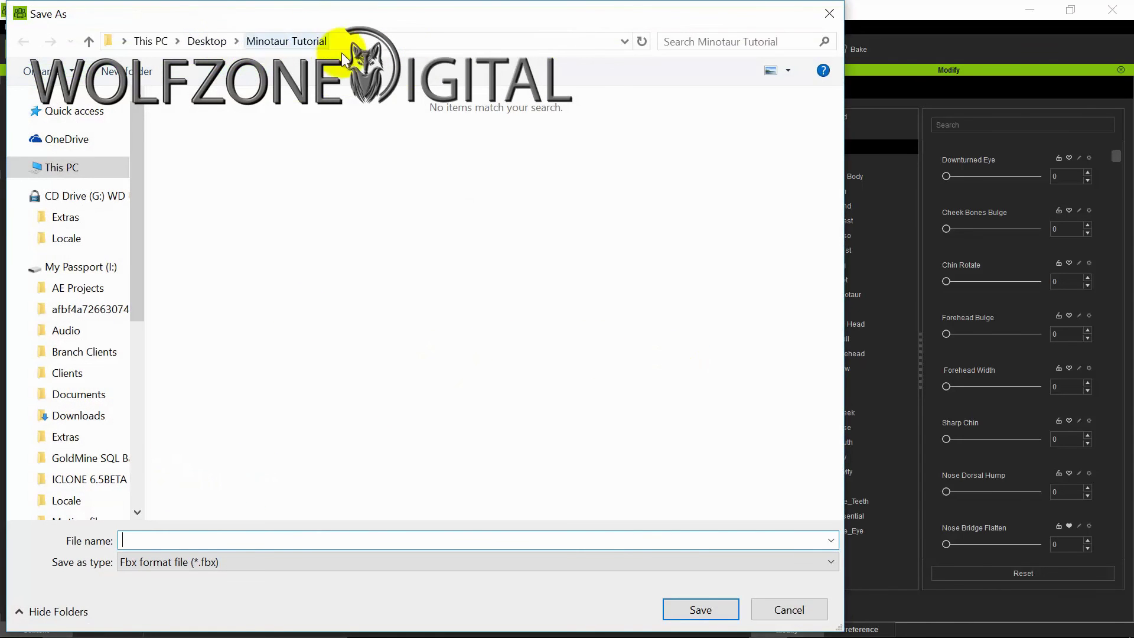
click(183, 540)
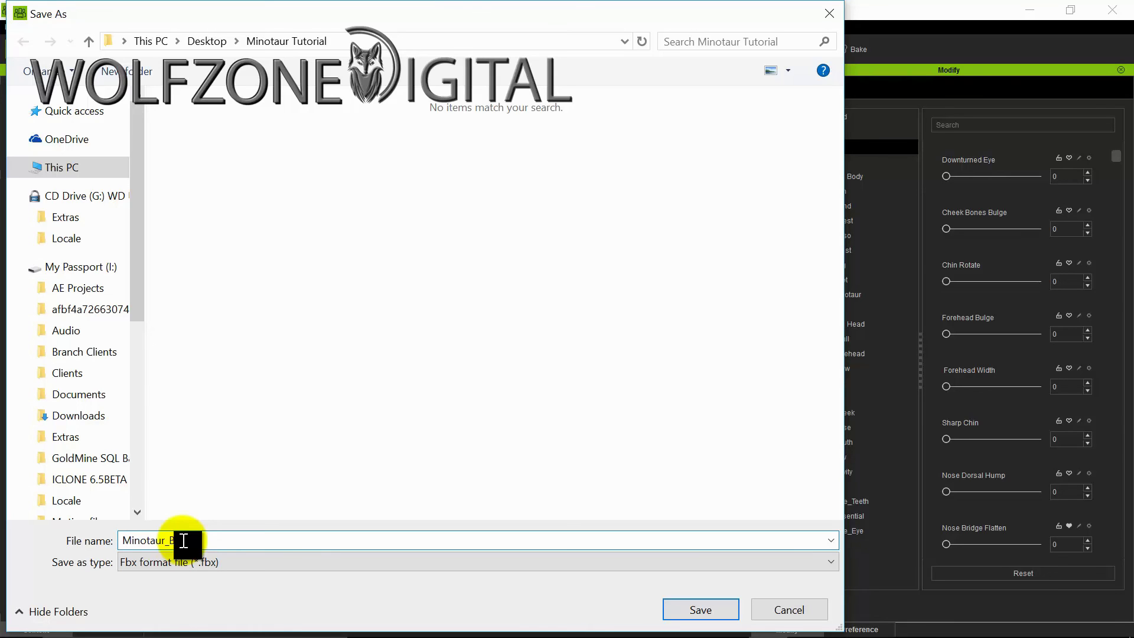
click(676, 608)
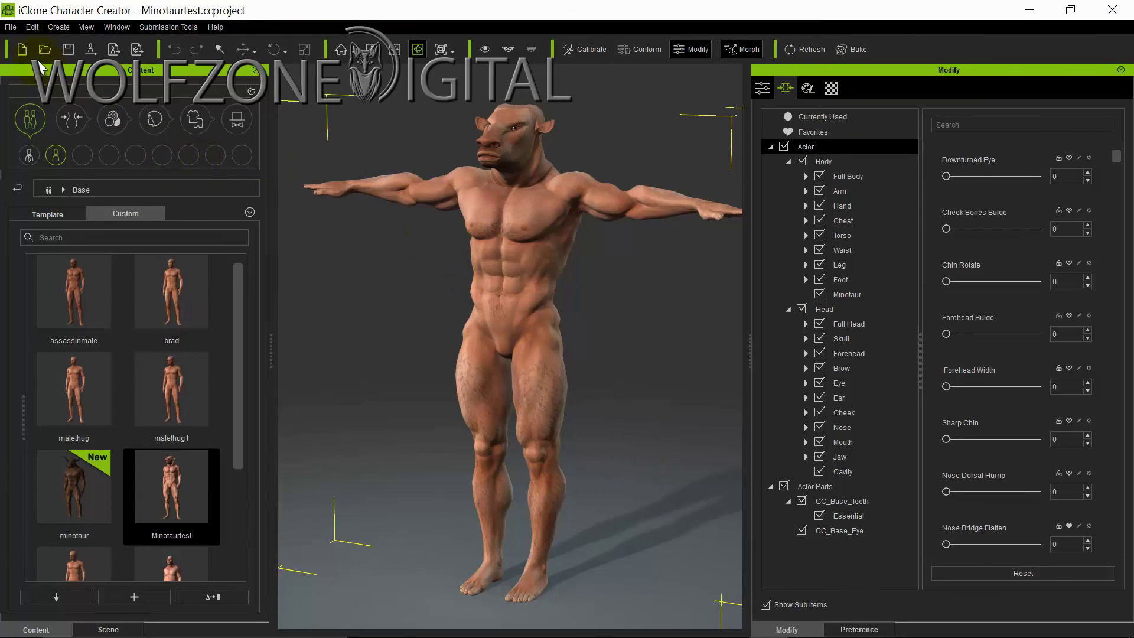
Step: Start an OBJ export of the nude character using the Y-Up axis and the Full Body part
click(11, 27)
mouse_move(65, 167)
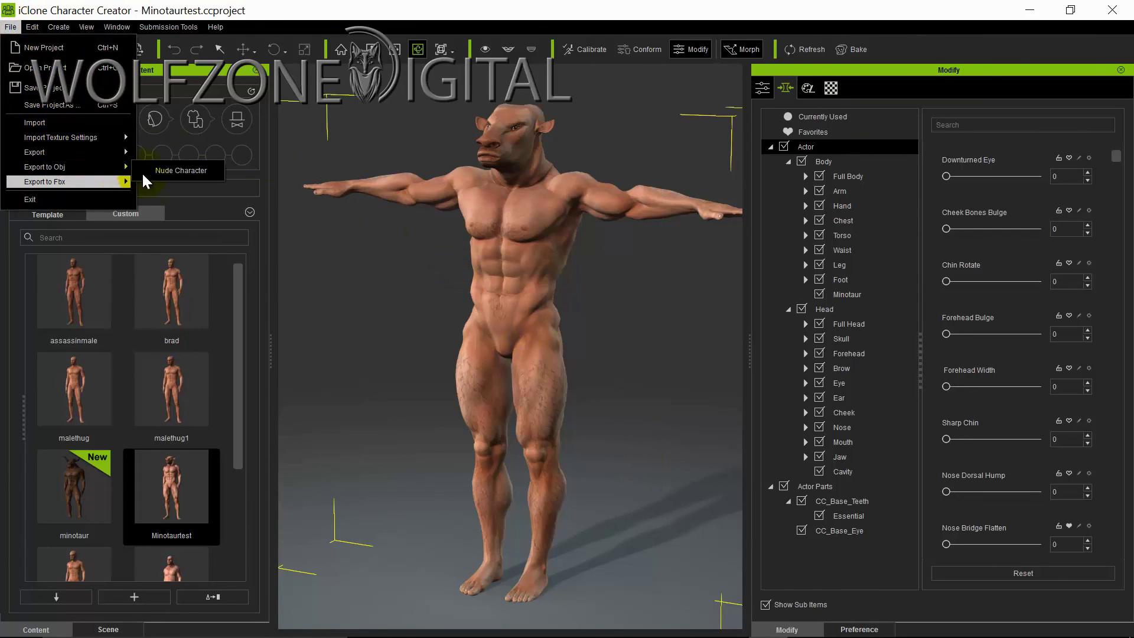
click(171, 172)
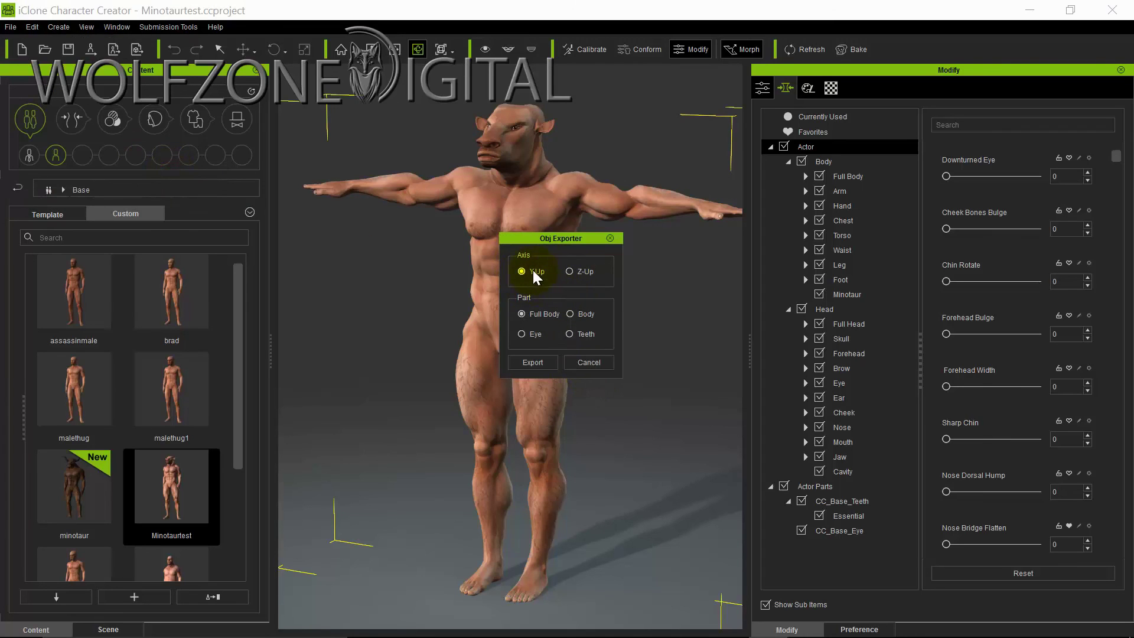
click(542, 362)
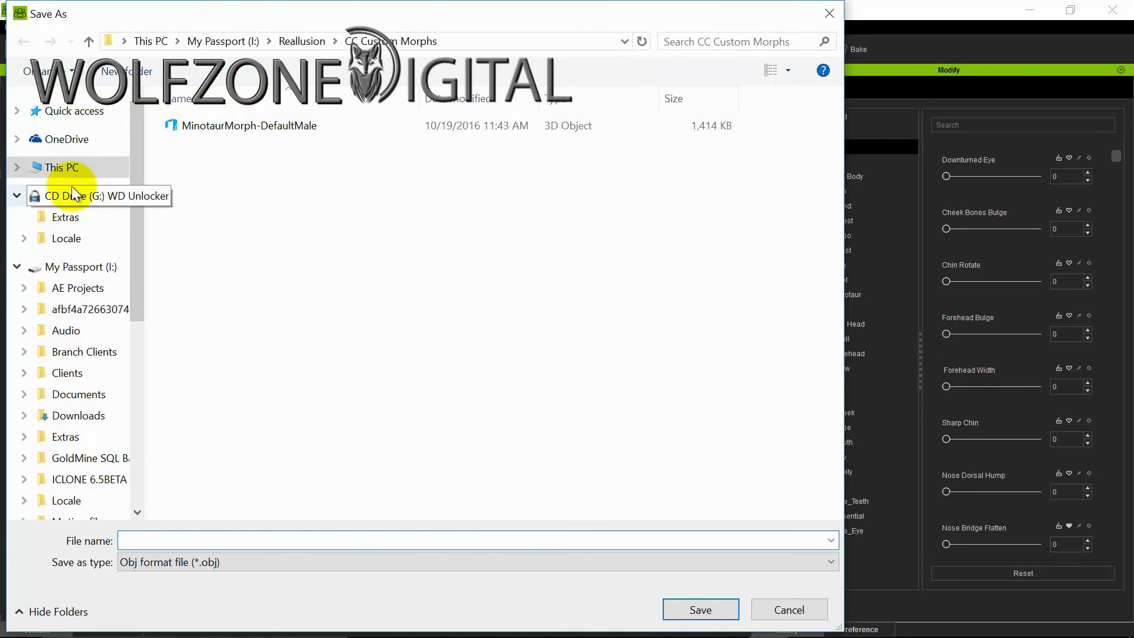
Step: Save the OBJ file as Minotaur_Base in the Minotaur Tutorial folder on the Desktop
click(69, 168)
double_click(220, 137)
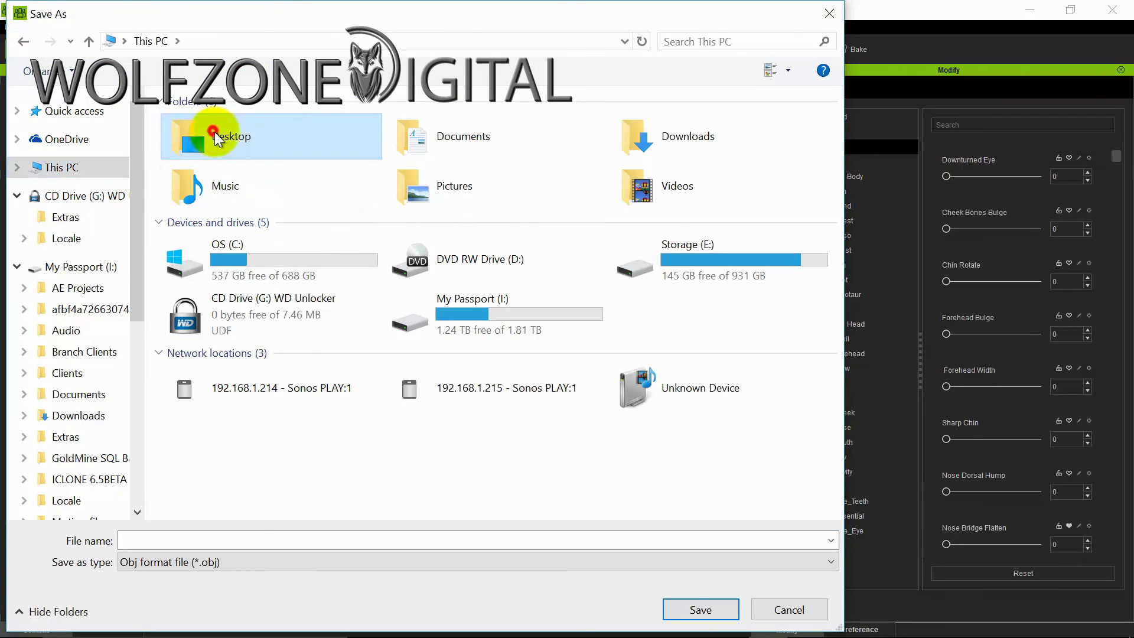
click(239, 277)
double_click(239, 277)
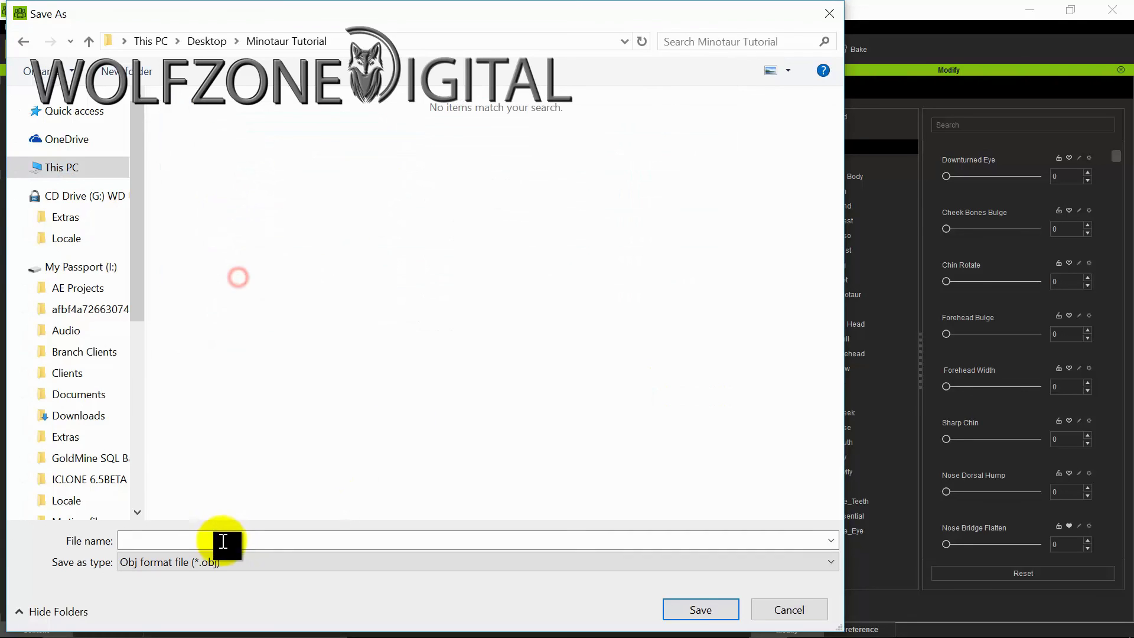
click(222, 541)
text(Minotaur_Base)
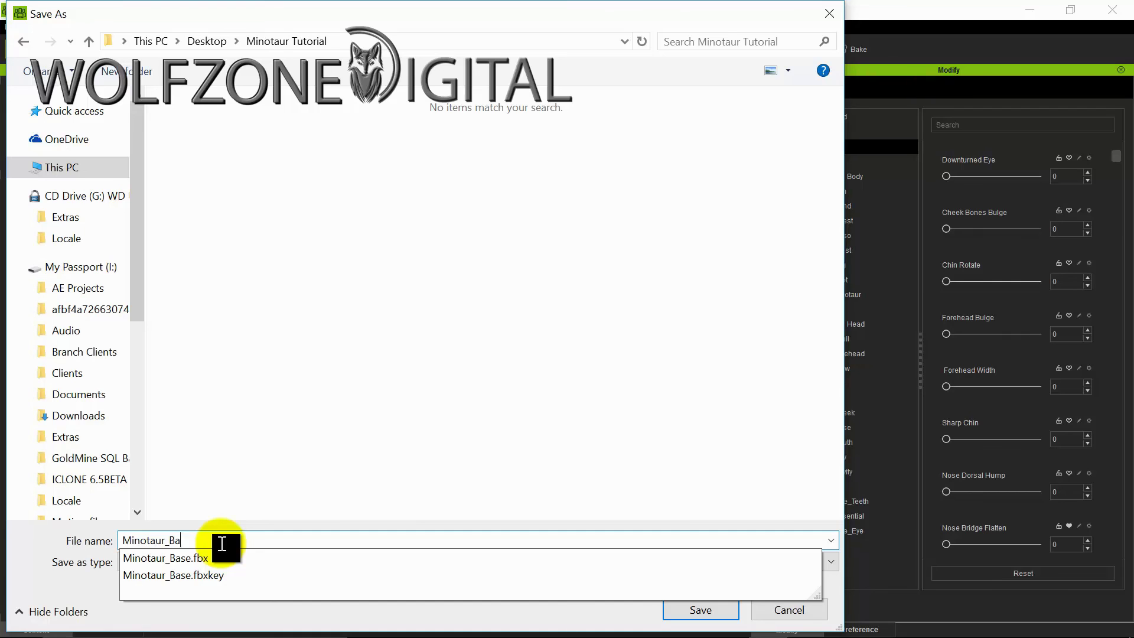
click(644, 611)
click(701, 610)
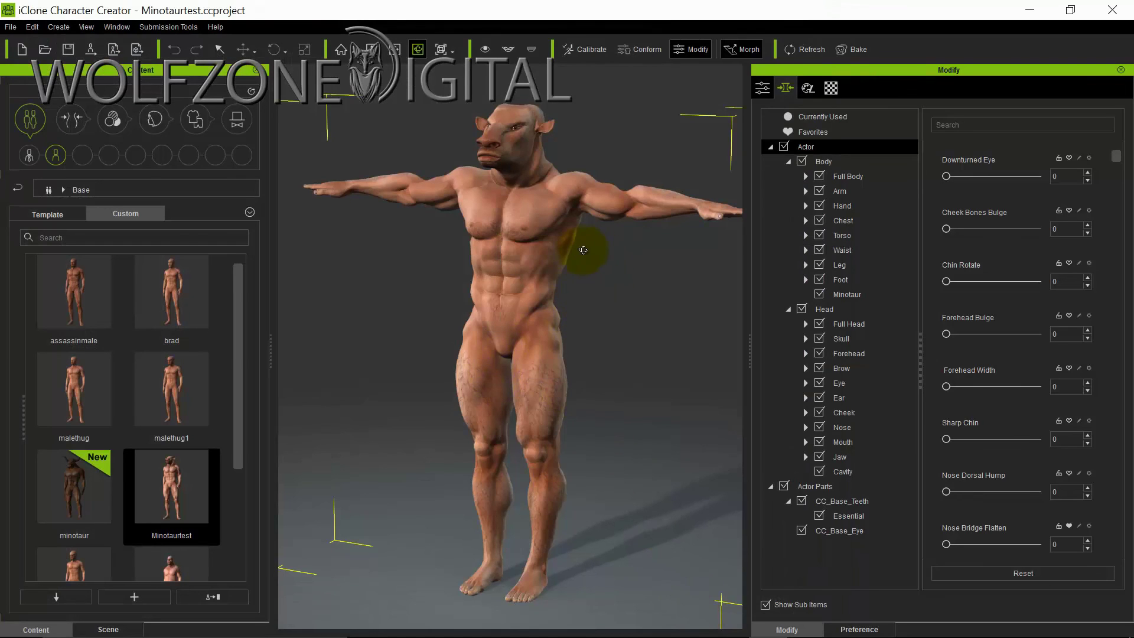
drag(458, 368, 587, 368)
right_drag(586, 368, 514, 369)
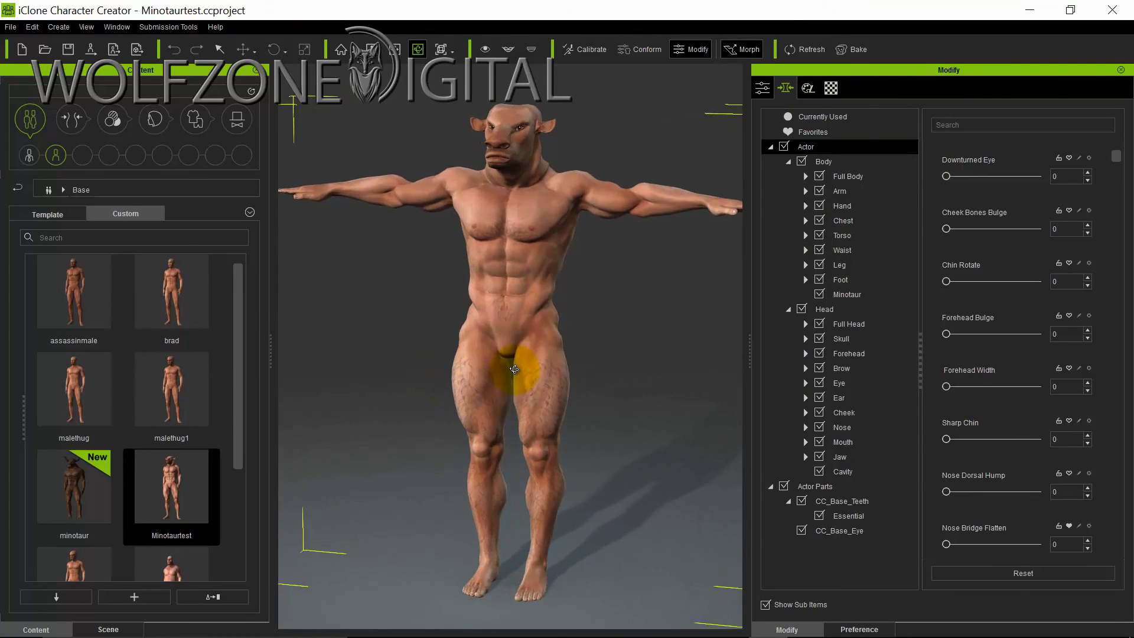
Step: Switch to iClone 6 Pro and turn the Minotaur-Complete avatar to examine its horns, armor, axe and shield
mouse_move(738, 629)
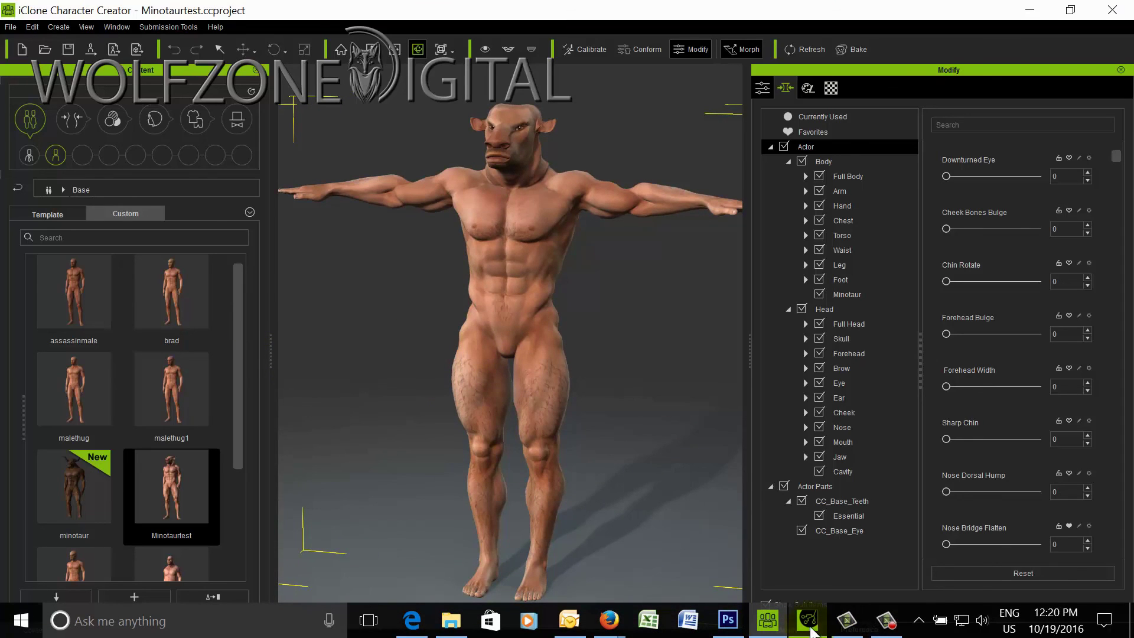
click(809, 623)
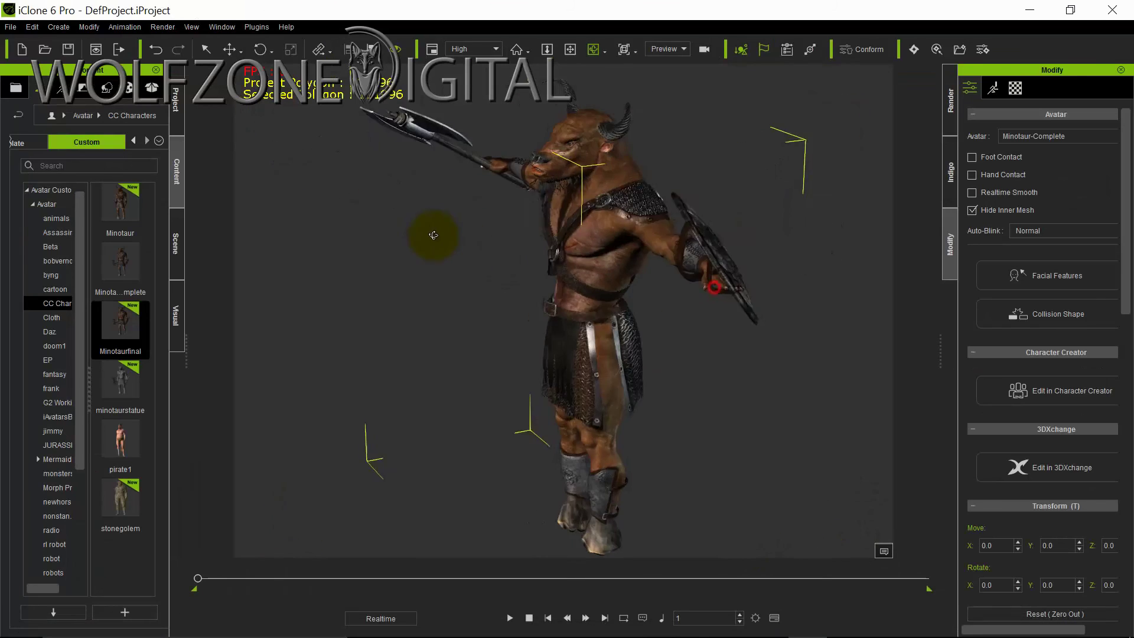
drag(434, 235, 687, 330)
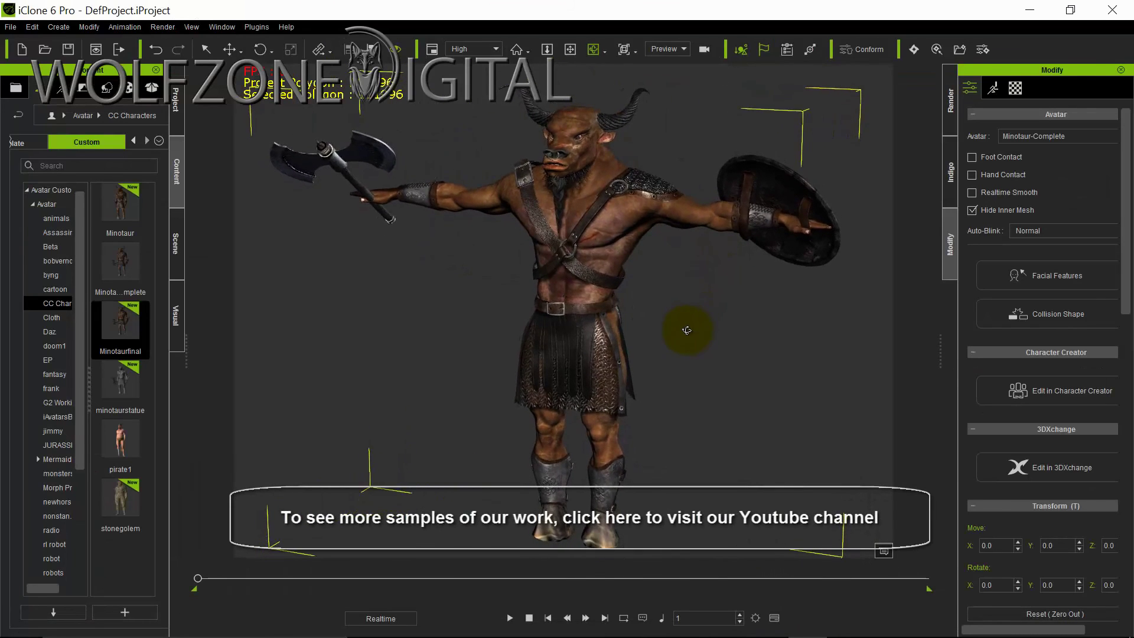
mouse_move(686, 329)
right_down()
mouse_move(573, 329)
mouse_move(675, 324)
right_up()
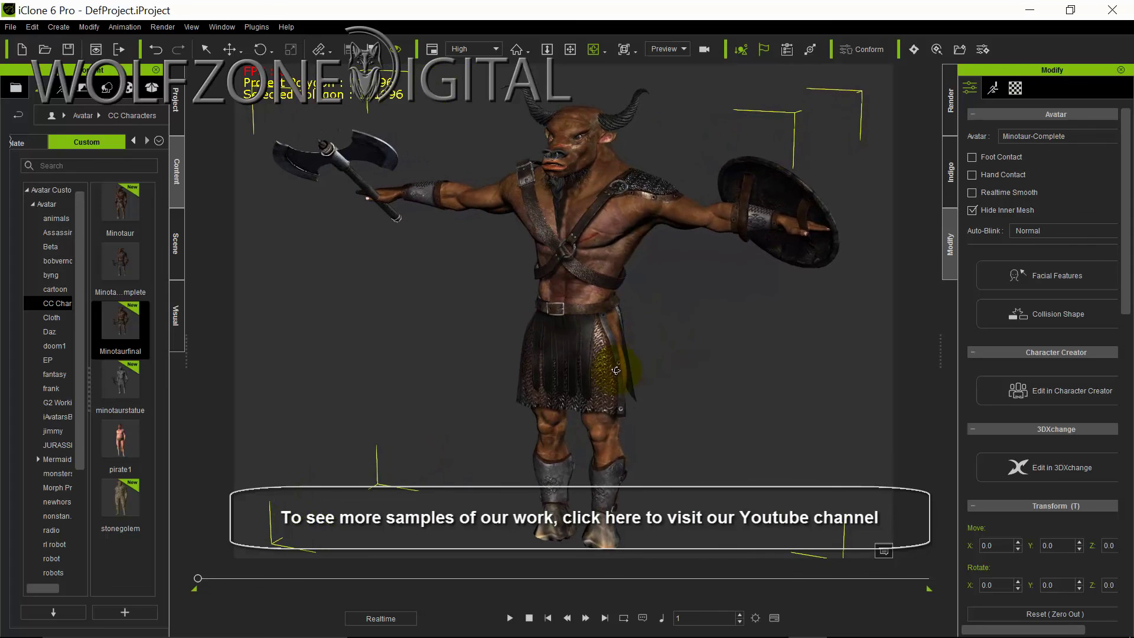
mouse_move(582, 392)
right_down()
mouse_move(663, 384)
mouse_move(594, 400)
right_up()
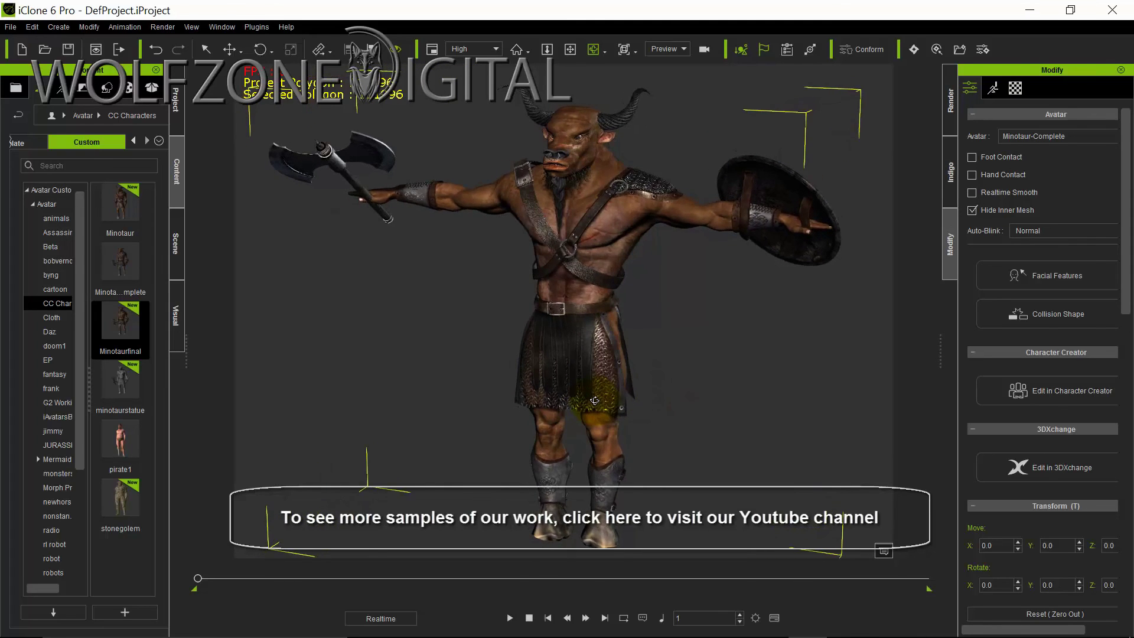
mouse_move(671, 375)
right_down()
mouse_move(653, 372)
mouse_move(681, 374)
mouse_move(685, 342)
mouse_move(682, 372)
right_up()
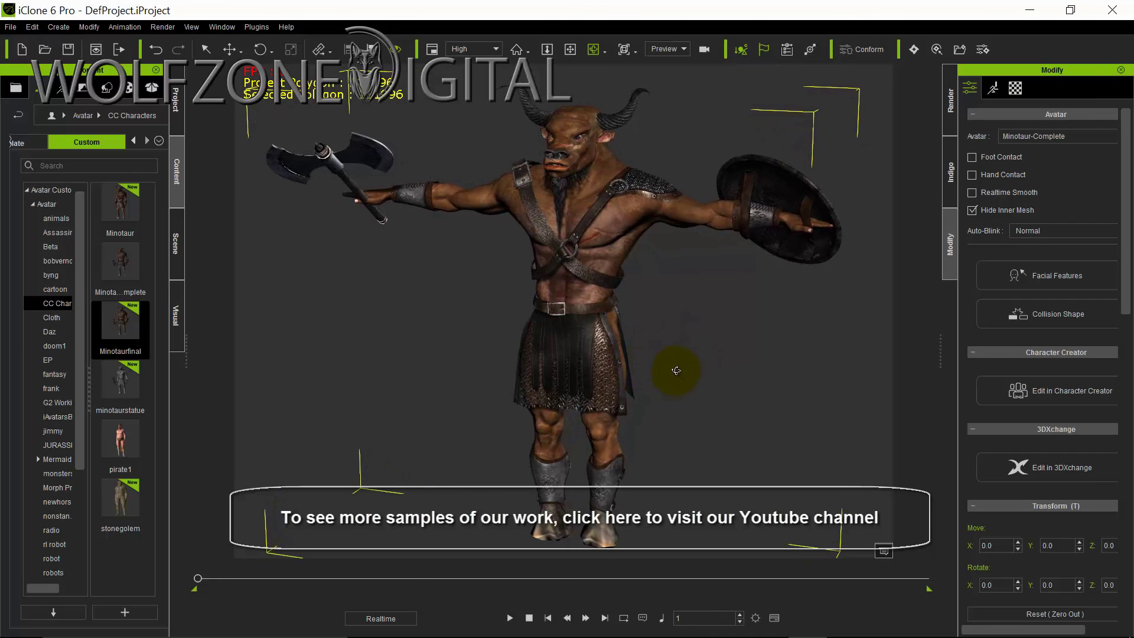
drag(590, 384, 642, 385)
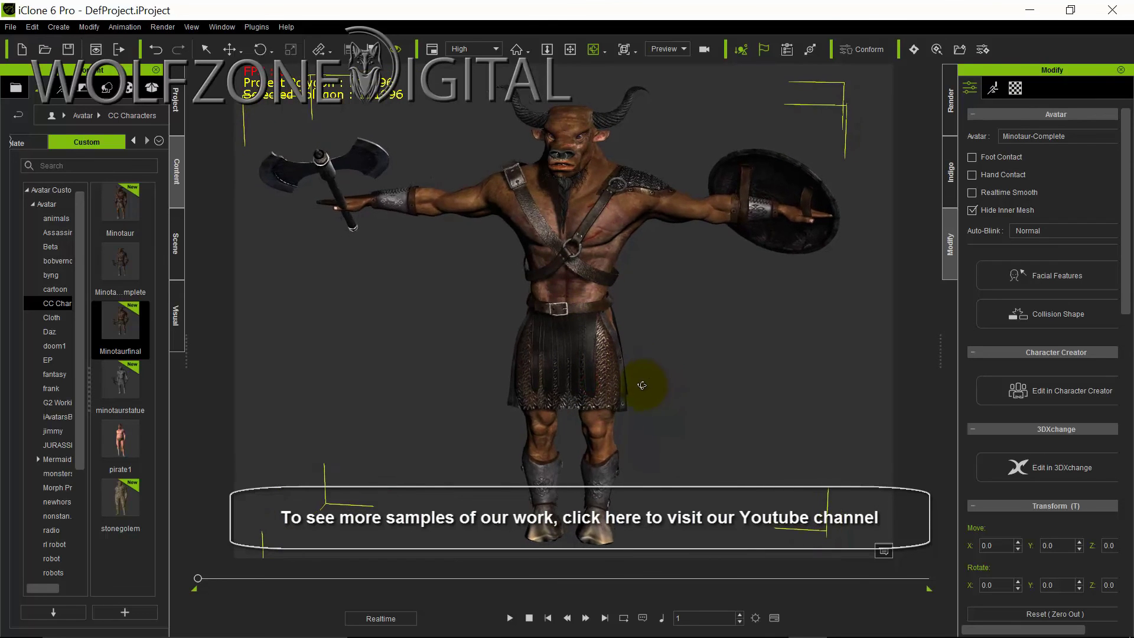